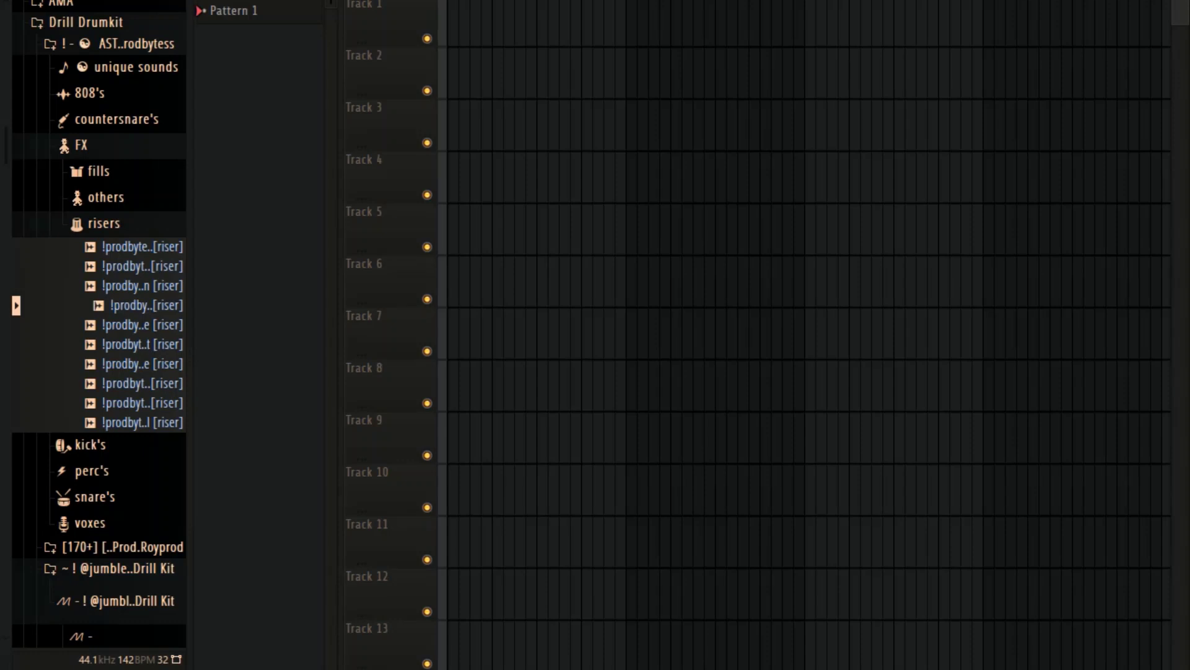
Step: Open the piano roll for the Addictive Keys channel from the channel rack
{"action": "key", "text": "F6"}
{"action": "right_click", "coordinate": [300, 25]}
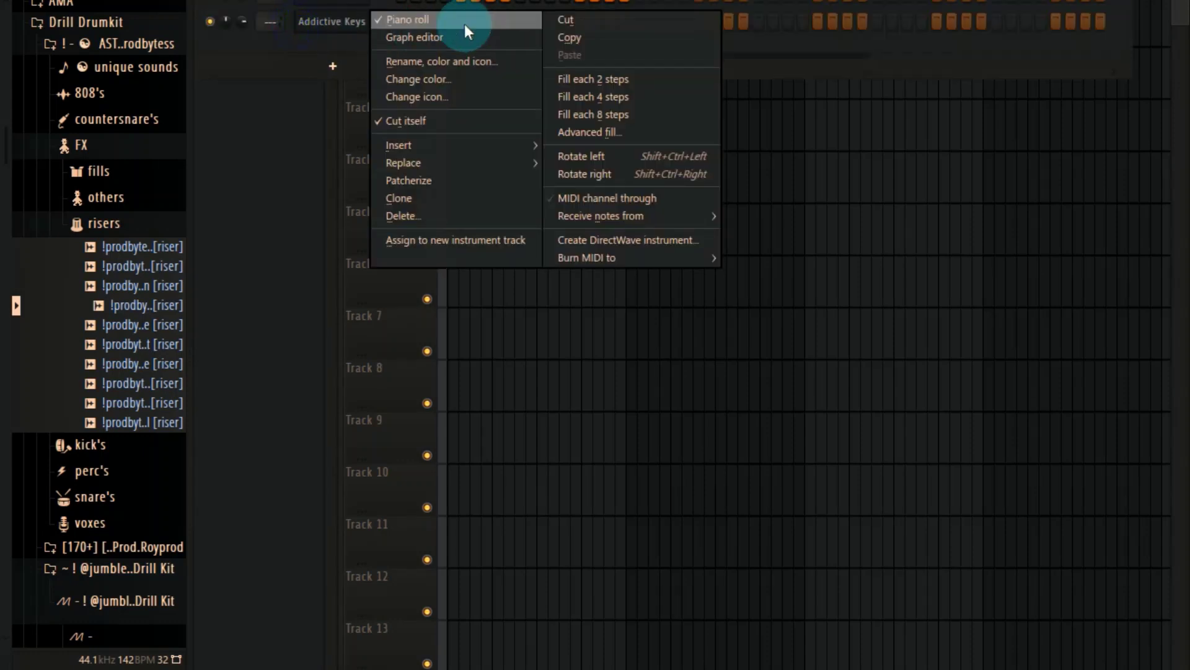
{"action": "left_click", "coordinate": [452, 22]}
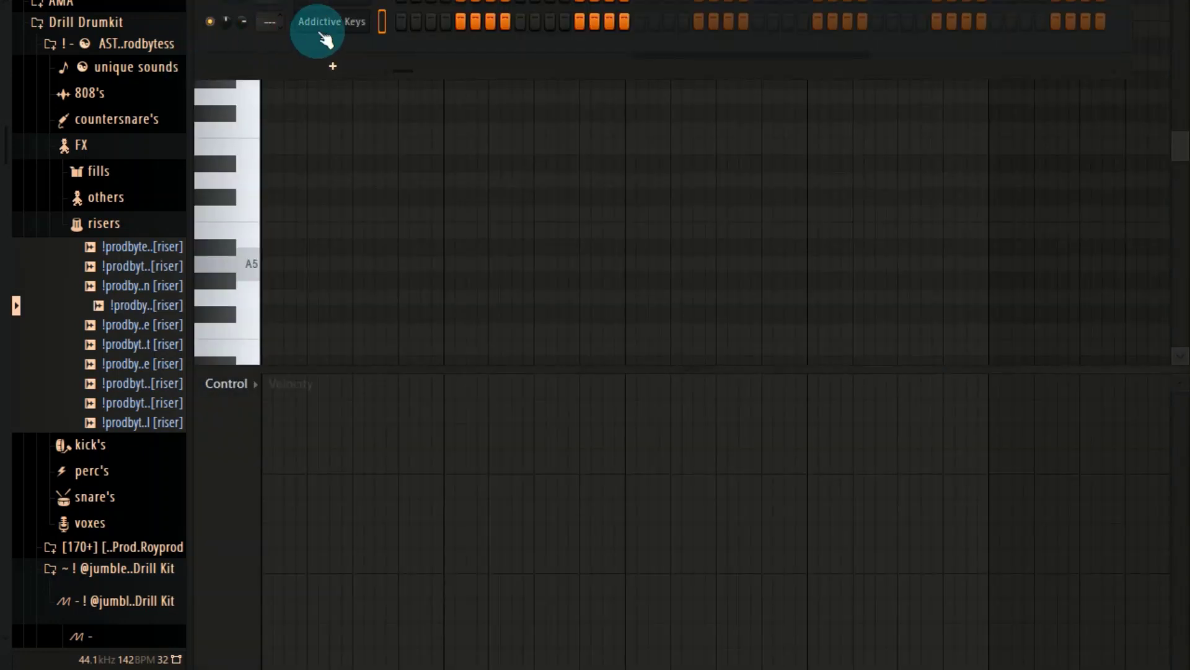
Step: Check the preset loaded in the Addictive Keys instrument and close its window
{"action": "left_click", "coordinate": [324, 26]}
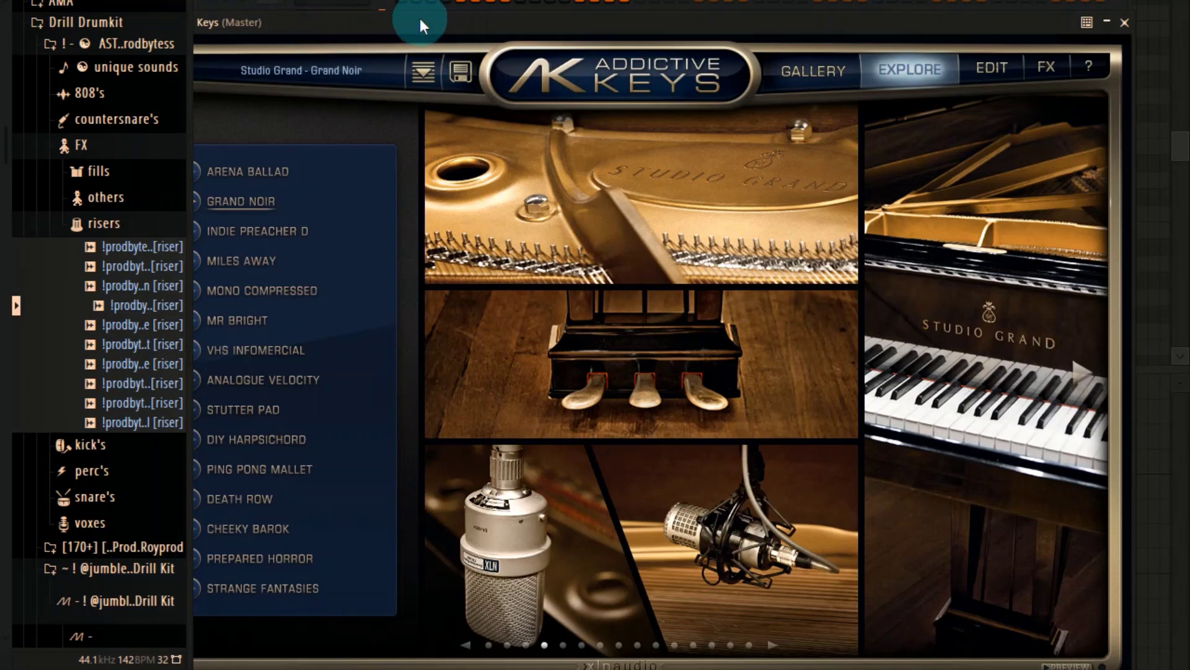
{"action": "left_click_drag", "start_coordinate": [419, 20], "coordinate": [457, 32]}
{"action": "left_click", "coordinate": [1150, 36]}
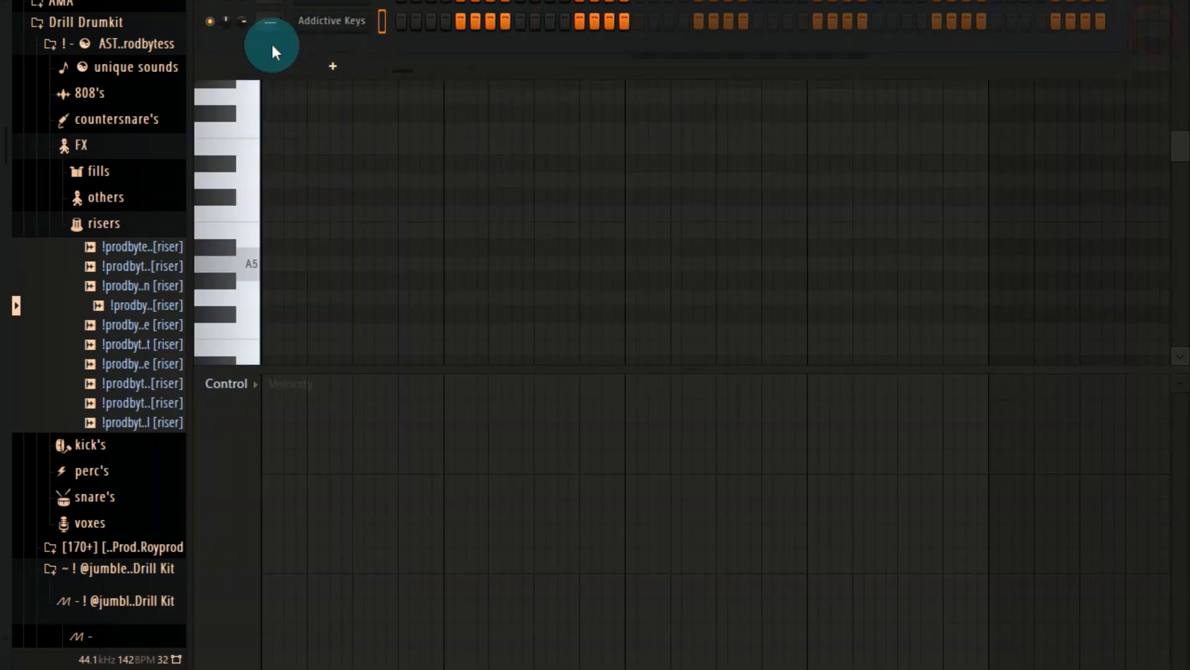
Step: Bring the piano roll back into view and check the root note and scale set for its scale highlighting
{"action": "right_click", "coordinate": [323, 25]}
{"action": "left_click", "coordinate": [393, 24]}
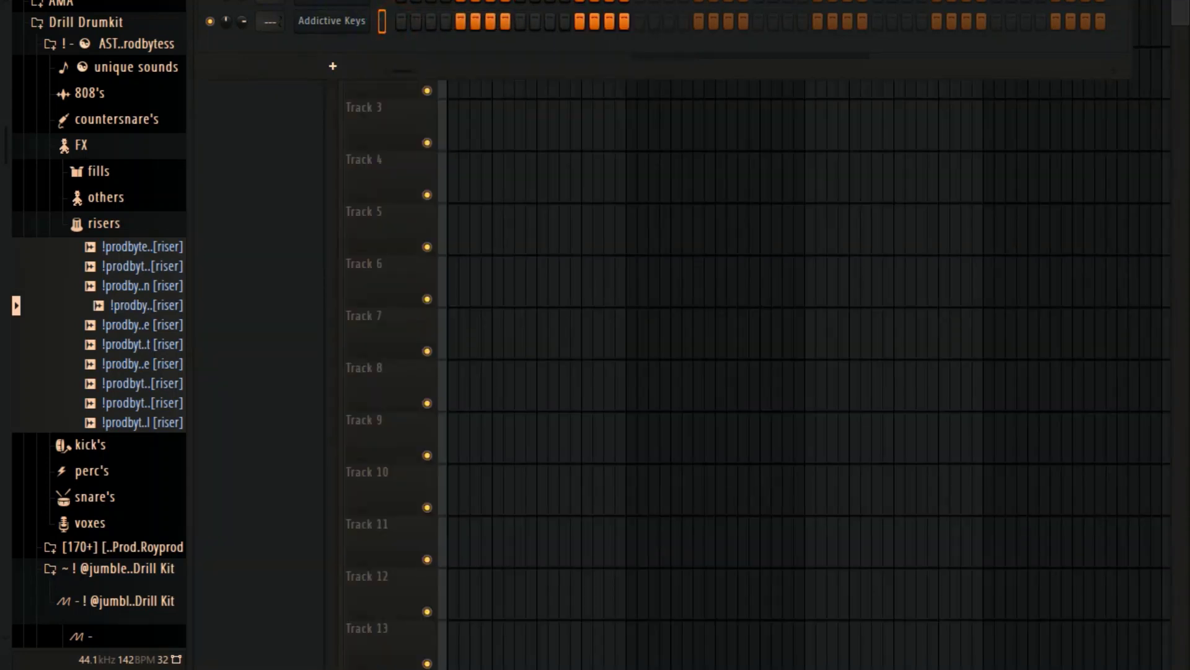
{"action": "left_click", "coordinate": [545, 1]}
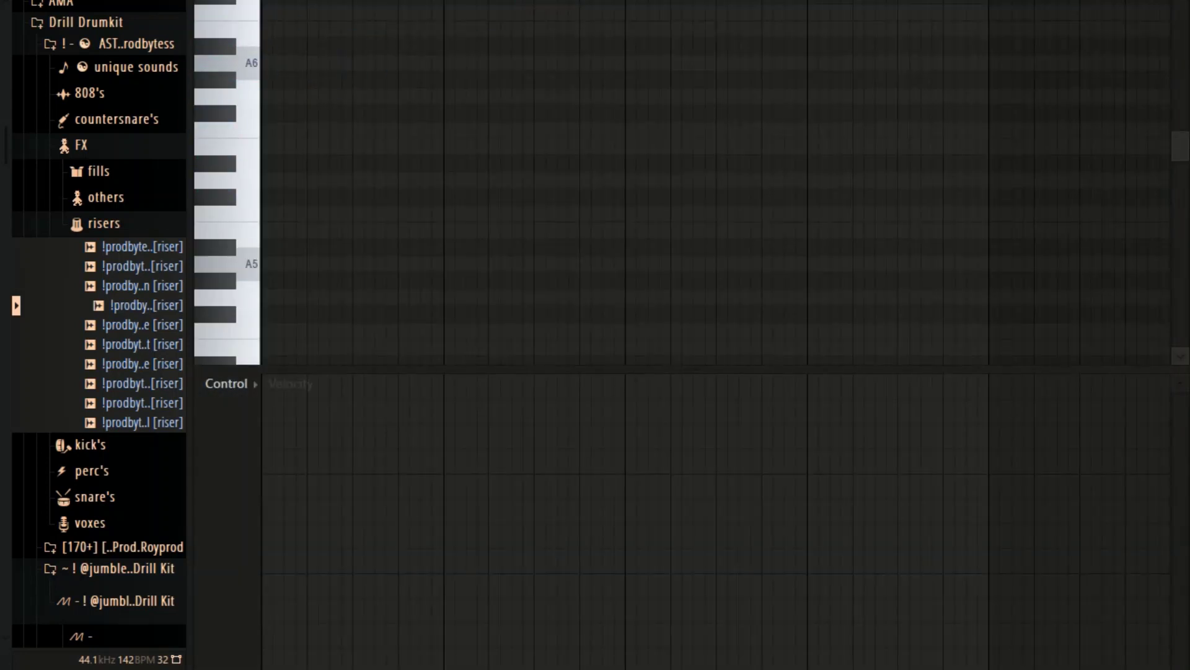
{"action": "left_click", "coordinate": [204, 2]}
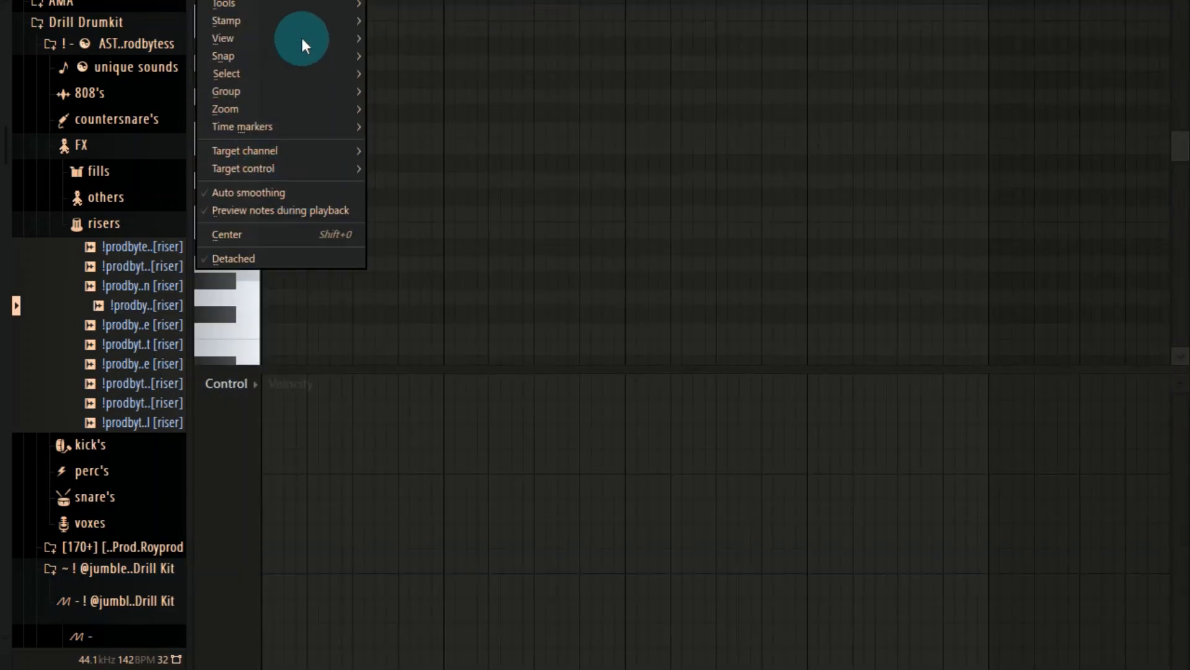
{"action": "mouse_move", "coordinate": [289, 42]}
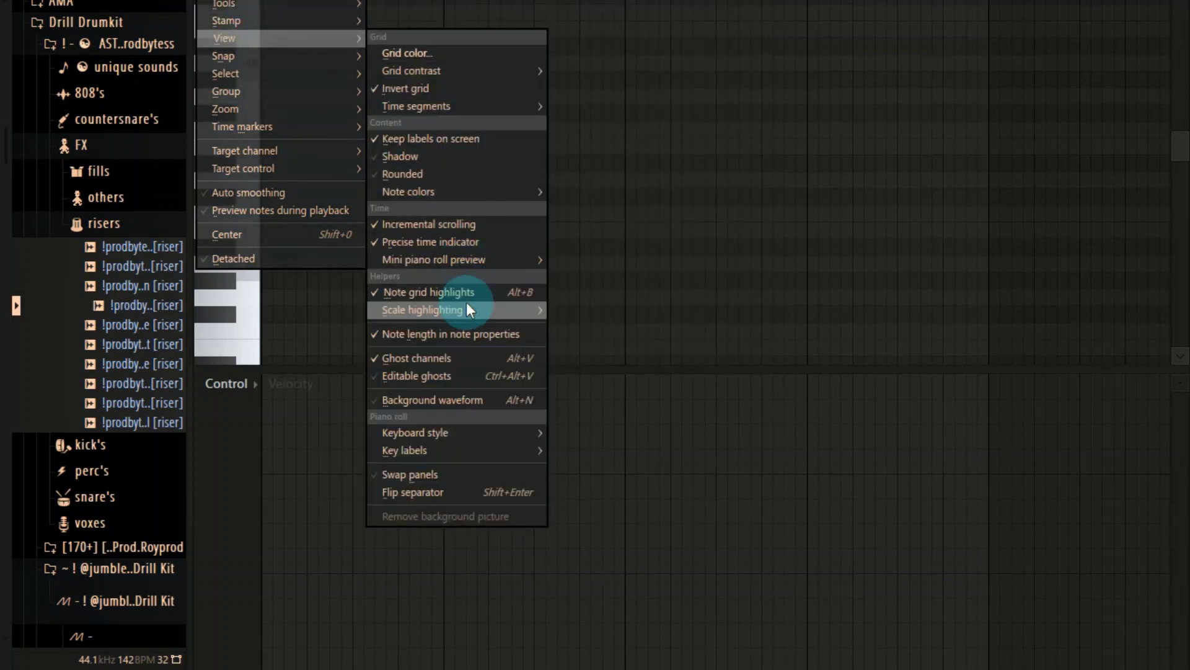
{"action": "mouse_move", "coordinate": [469, 310]}
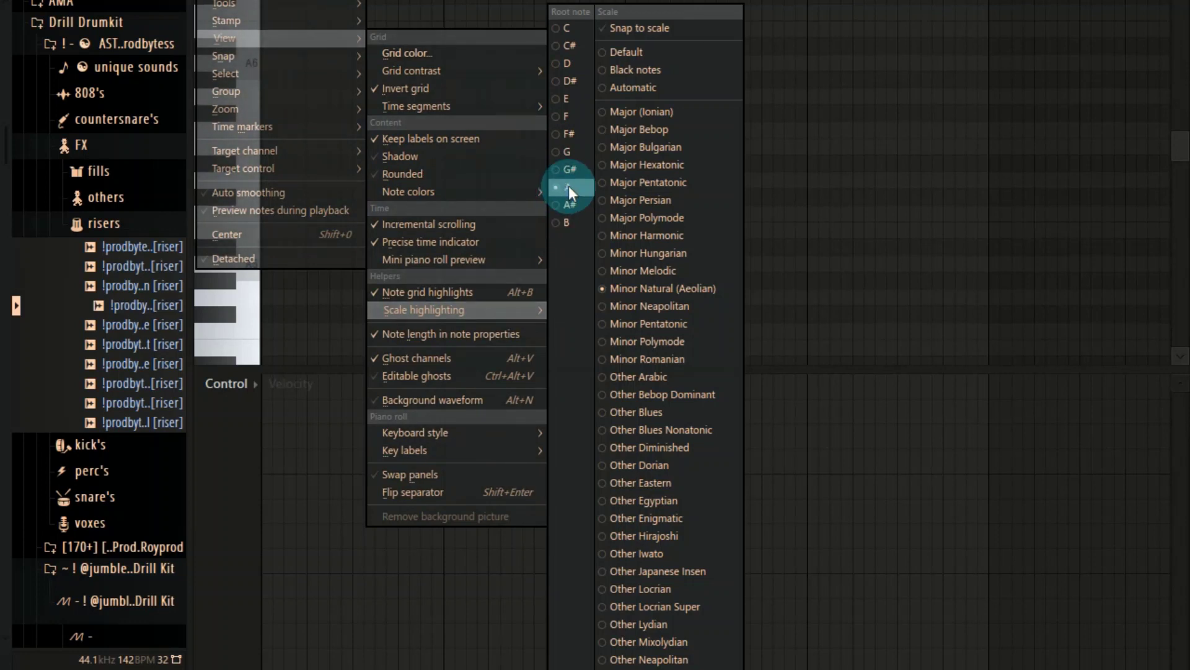
{"action": "left_click", "coordinate": [595, 2]}
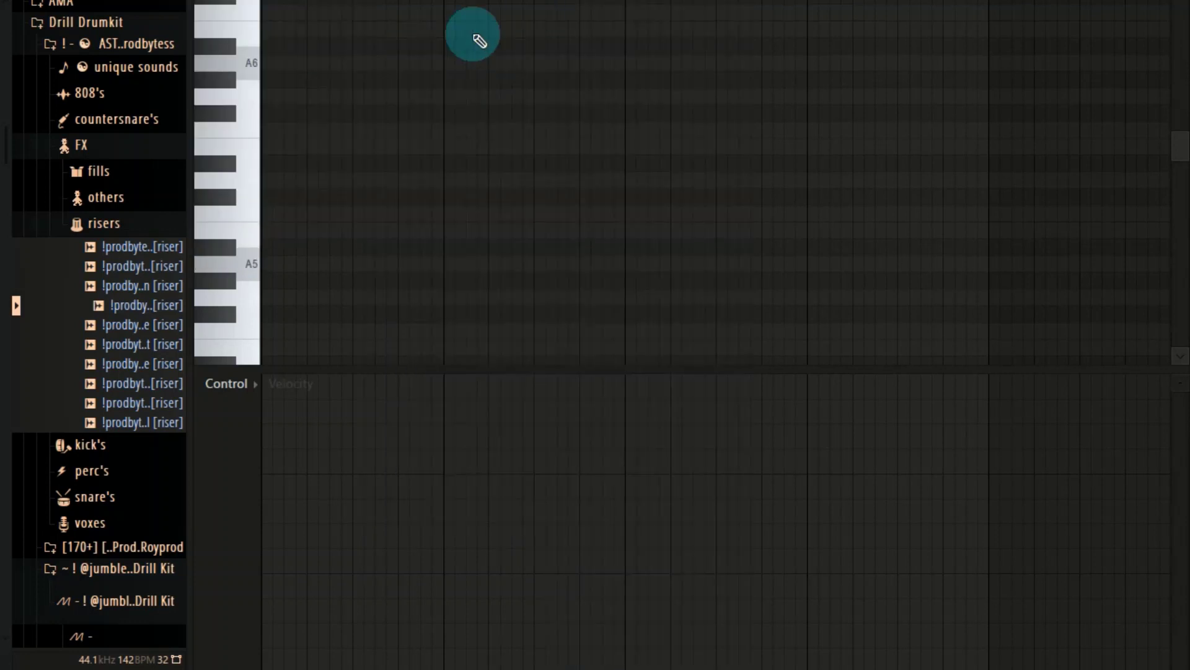
Step: Place four consecutive one-bar root notes, A4, C5, G4 and F4, starting at the first bar
{"action": "scroll", "coordinate": [285, 273], "scroll_direction": "down", "scroll_amount": 4}
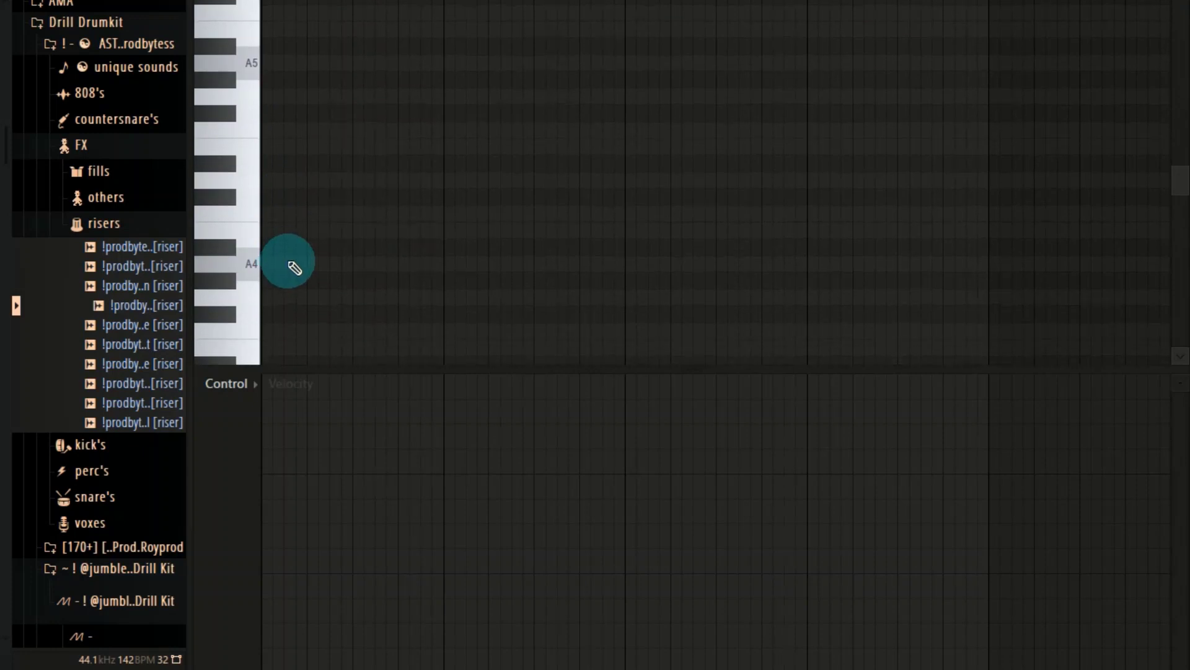
{"action": "left_click", "coordinate": [288, 264]}
{"action": "left_click", "coordinate": [439, 209]}
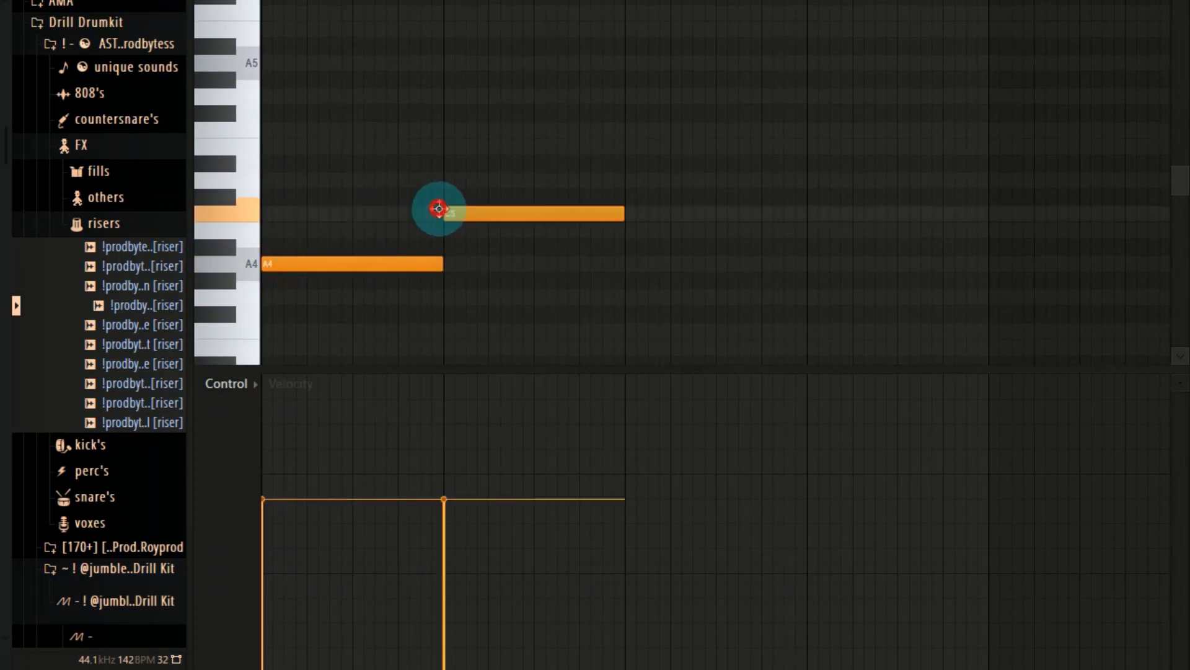
{"action": "left_click", "coordinate": [633, 330]}
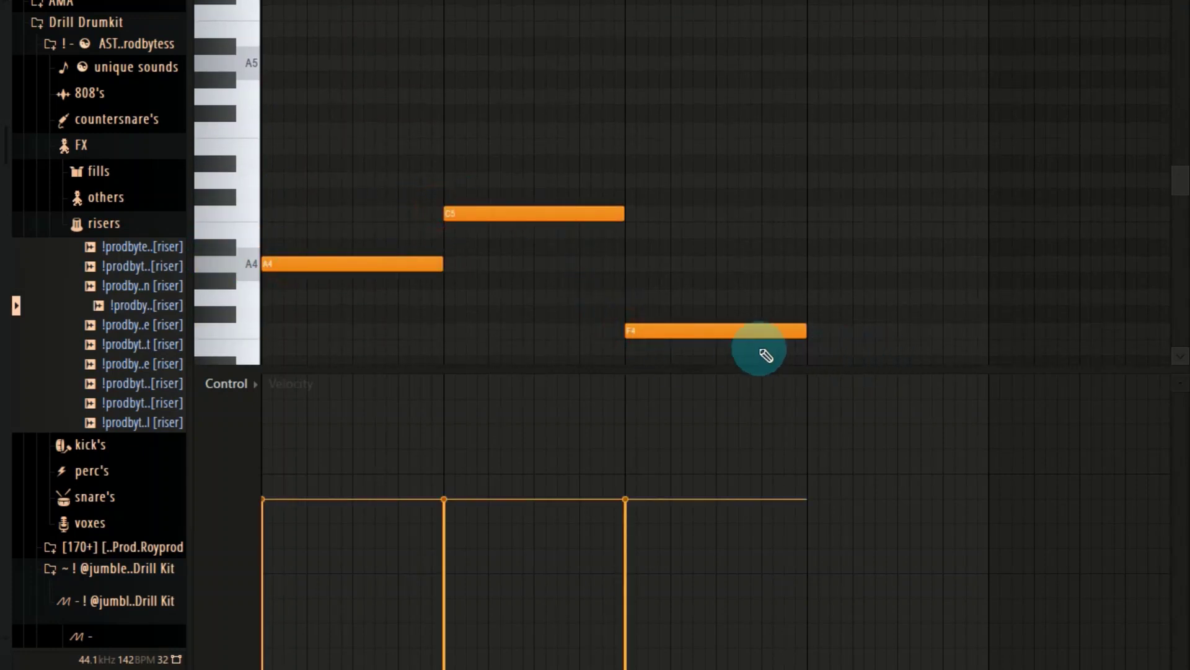
{"action": "left_click_drag", "start_coordinate": [709, 331], "coordinate": [707, 297]}
{"action": "left_click", "coordinate": [809, 331]}
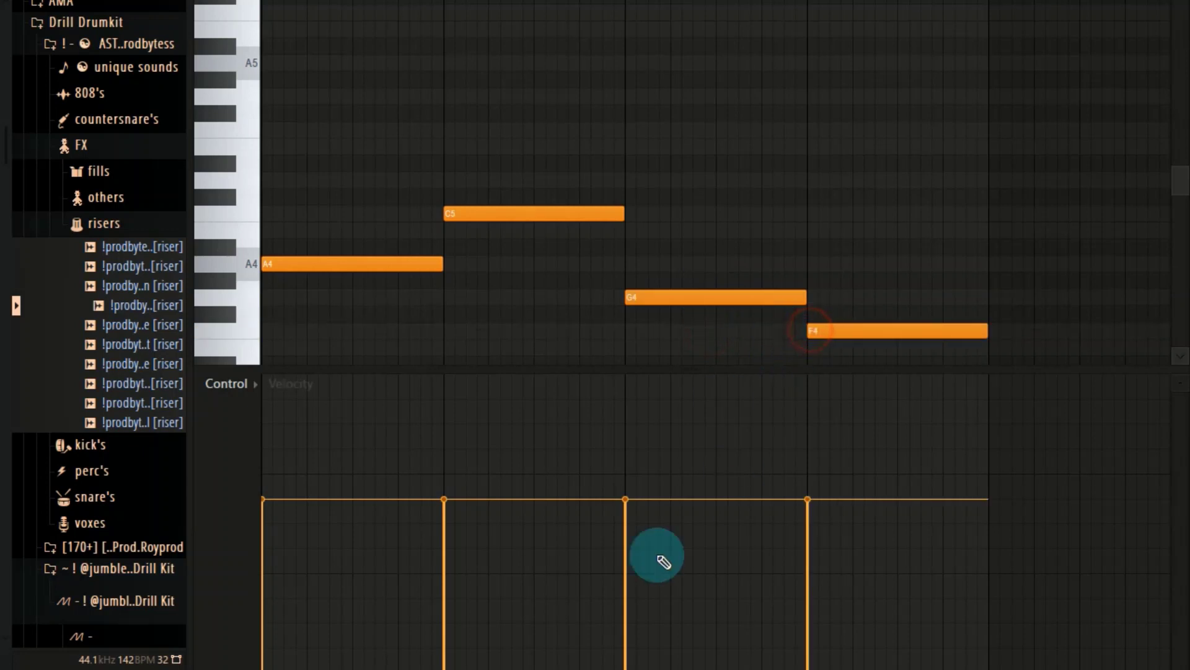
Step: Build the first two chords by adding C5 and E5 above the A4, and E5 and G5 above the C5 root
{"action": "left_click", "coordinate": [385, 261]}
{"action": "left_click", "coordinate": [300, 215]}
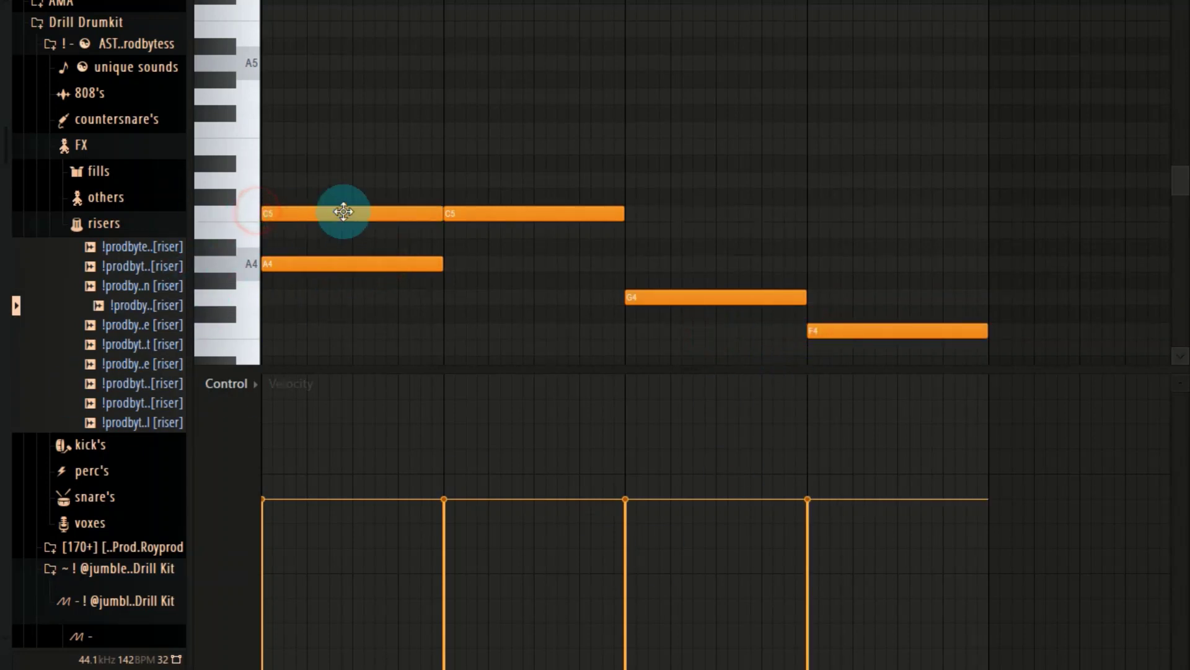
{"action": "left_click_drag", "start_coordinate": [333, 190], "coordinate": [244, 128]}
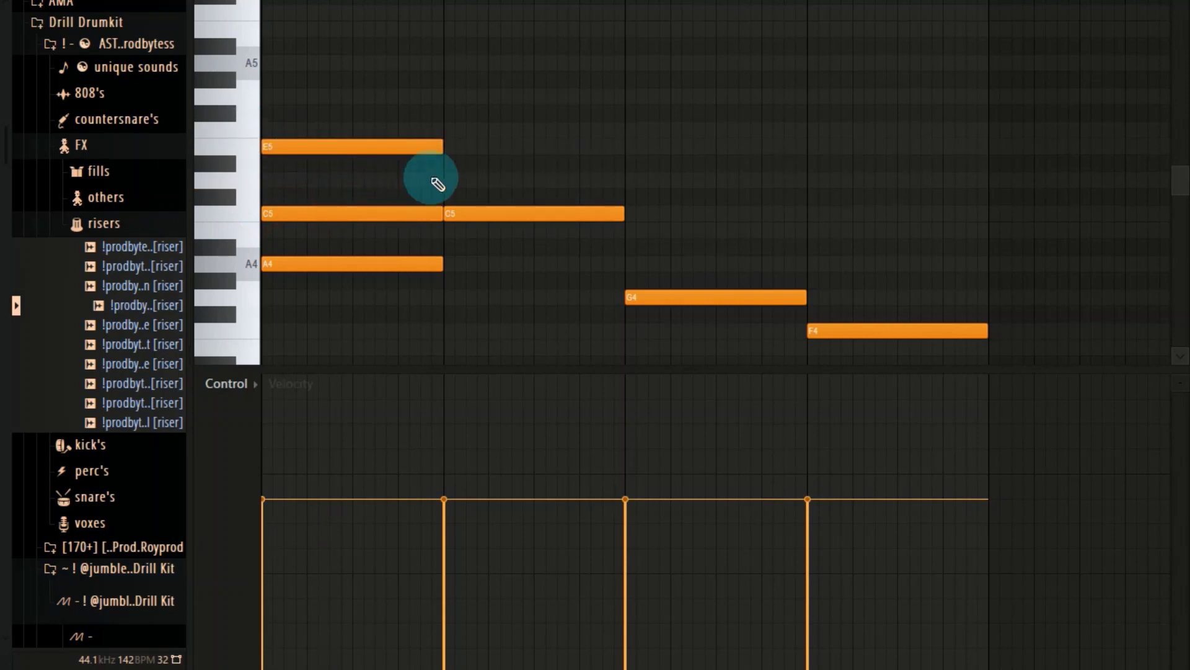
{"action": "left_click_drag", "start_coordinate": [456, 164], "coordinate": [443, 145]}
{"action": "left_click_drag", "start_coordinate": [435, 93], "coordinate": [444, 96]}
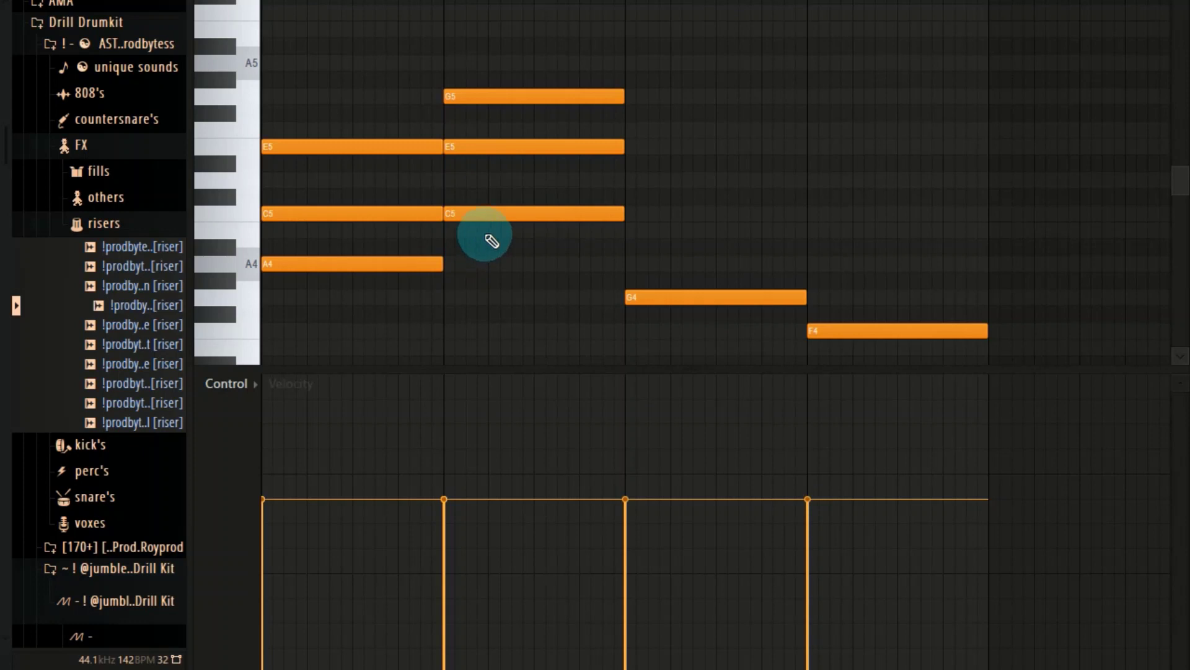
Step: Complete the third chord with B4 and D5 and the fourth with A4 and C5, playing the progression back to check it
{"action": "left_click", "coordinate": [630, 230]}
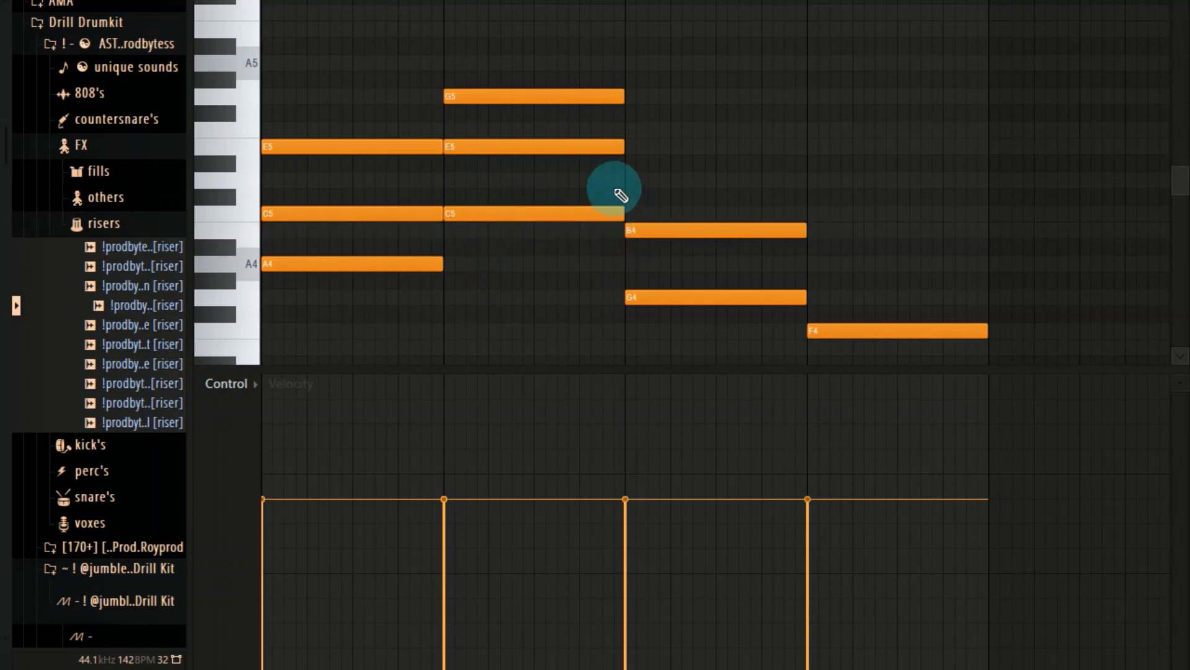
{"action": "left_click", "coordinate": [622, 180]}
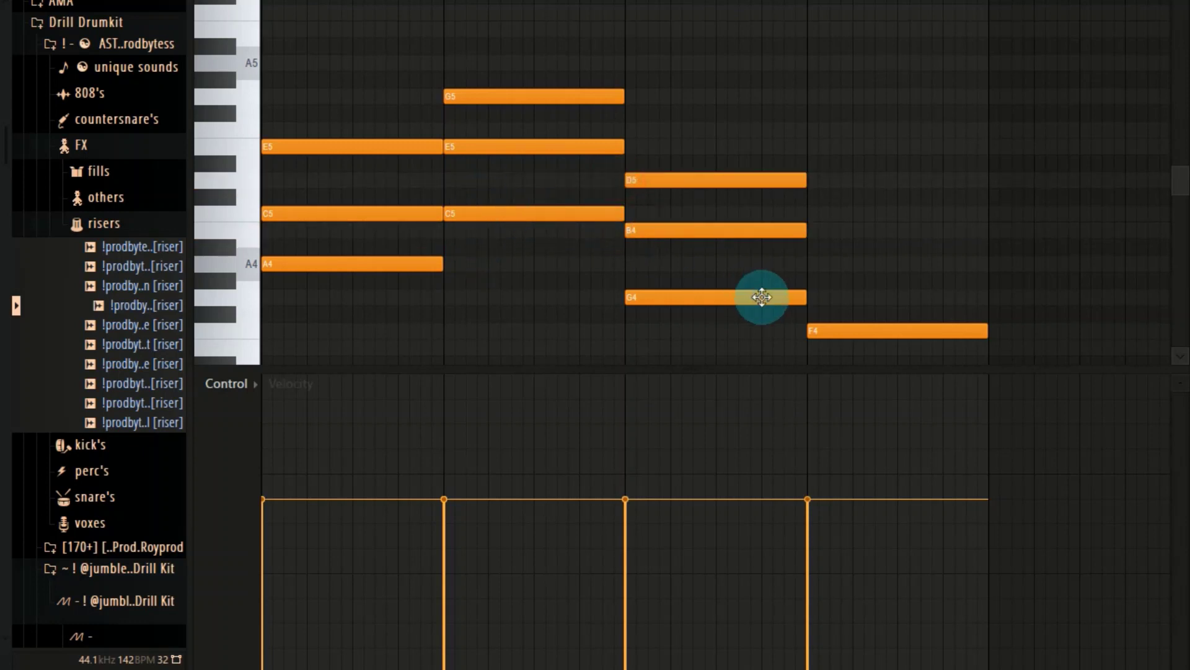
{"action": "left_click", "coordinate": [811, 264]}
{"action": "left_click", "coordinate": [814, 214]}
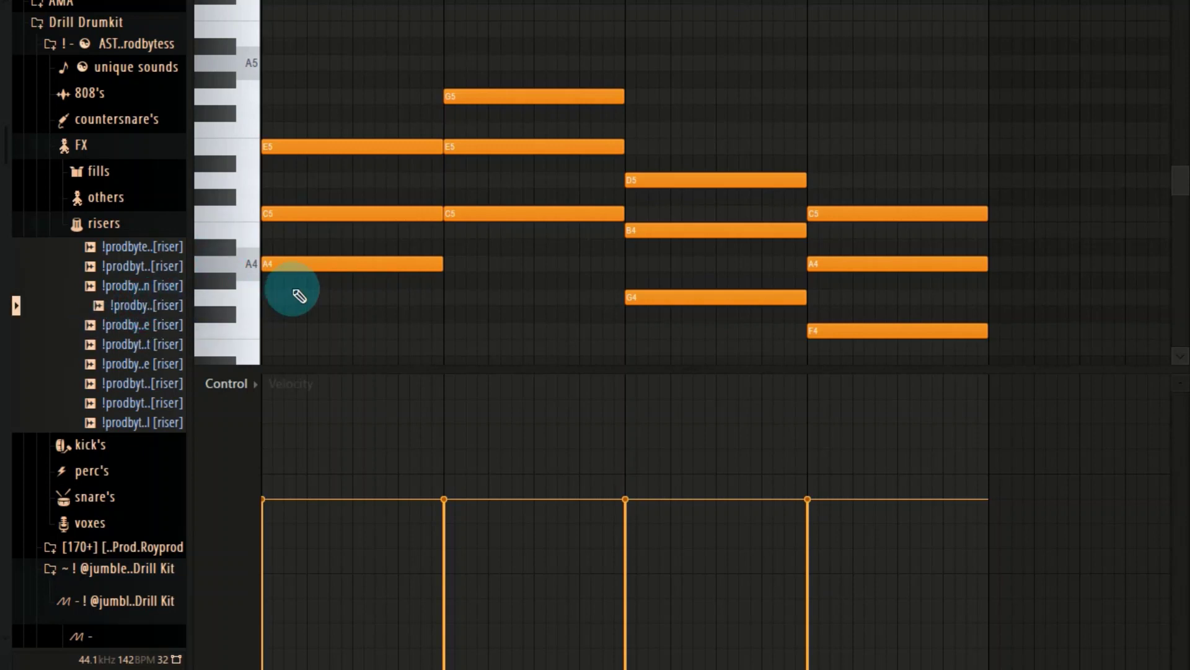
{"action": "key", "text": "space"}
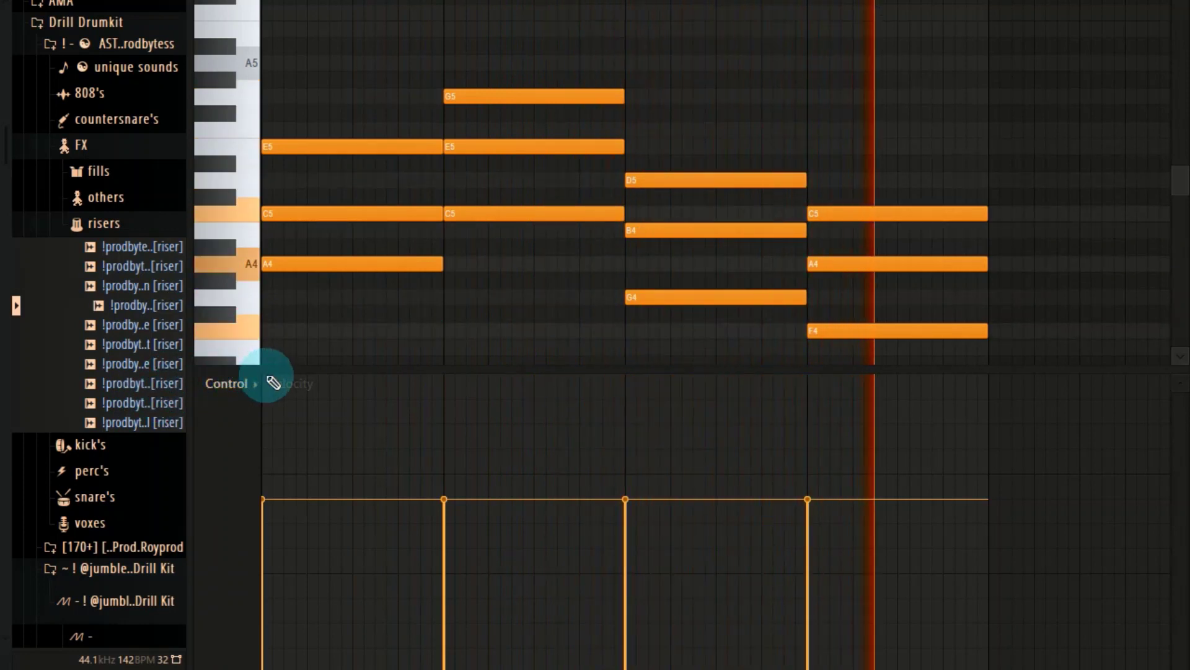
{"action": "key", "text": "space"}
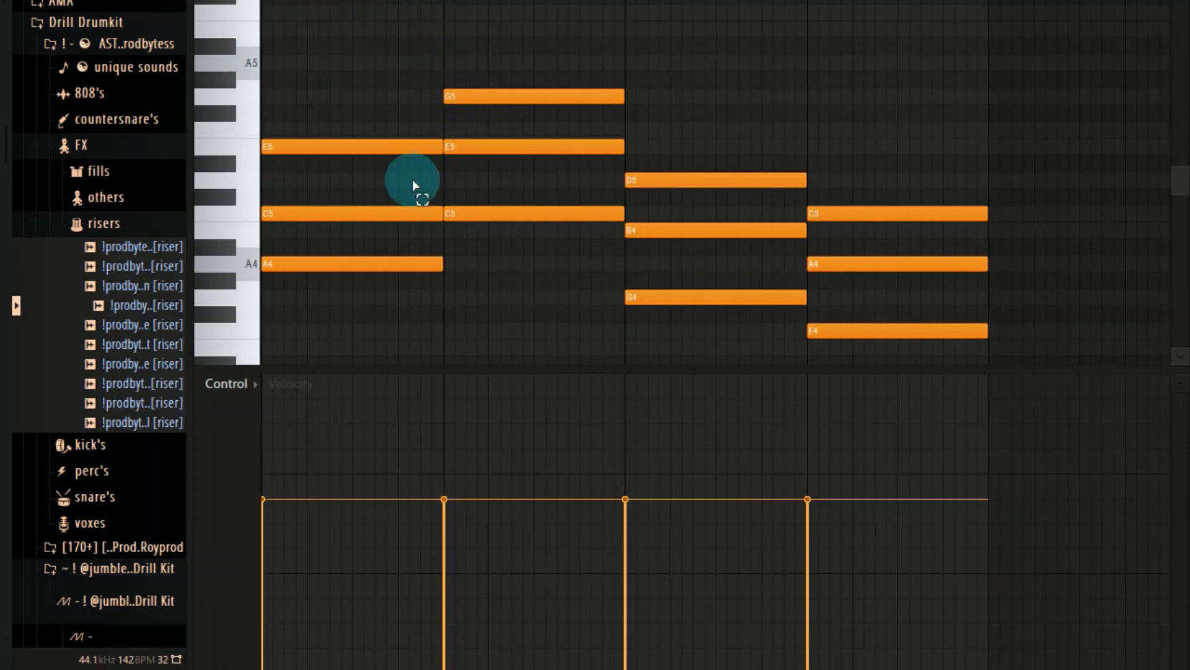
Step: Raise the middle note of each of the four chords (C5, E5, B4, A4) by one octave
{"action": "left_click", "coordinate": [380, 213], "text": "ctrl"}
{"action": "left_click", "coordinate": [503, 146], "text": "ctrl"}
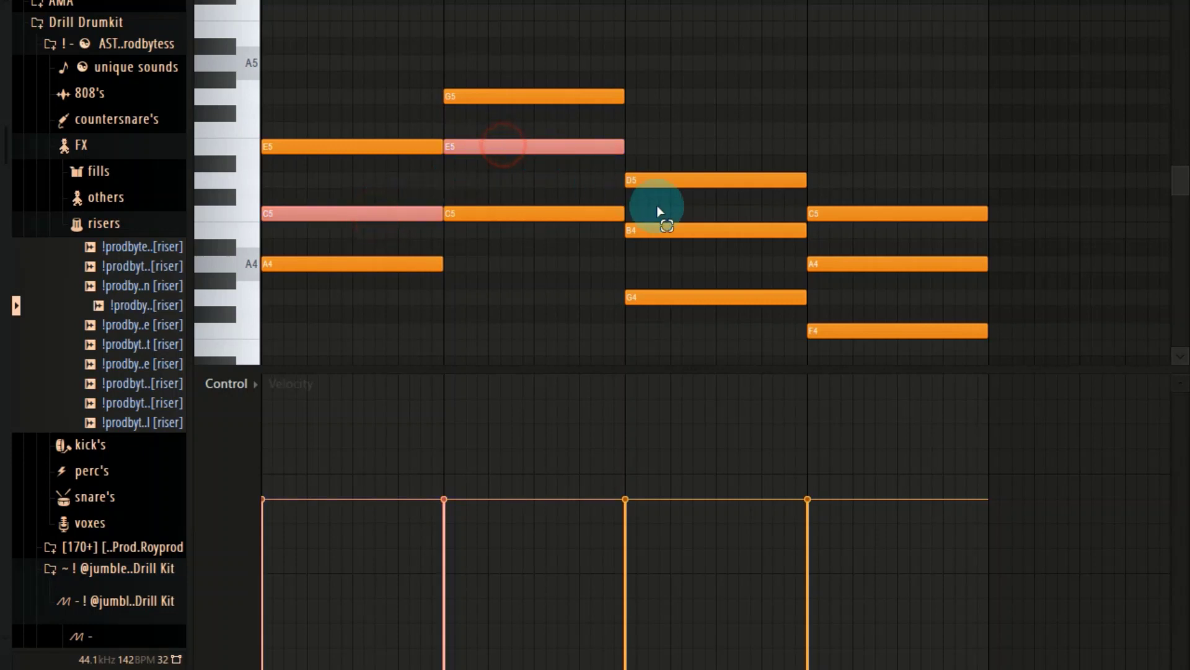
{"action": "left_click", "coordinate": [673, 230], "text": "ctrl"}
{"action": "left_click", "coordinate": [878, 263], "text": "ctrl"}
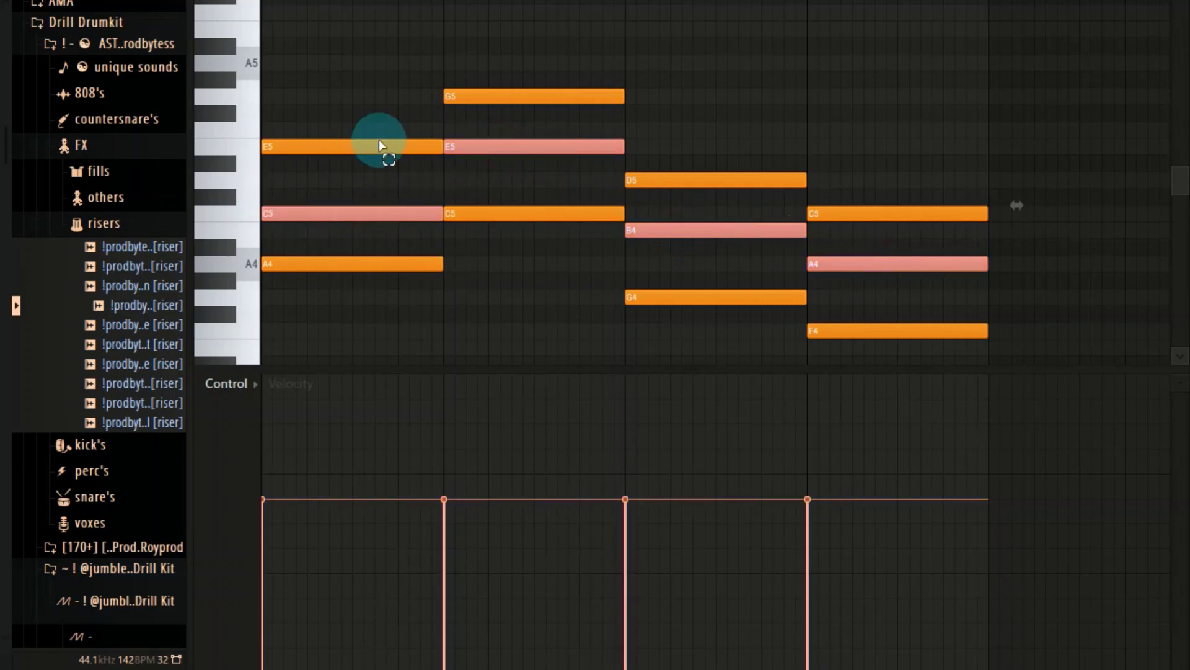
{"action": "key", "text": "ctrl+Up"}
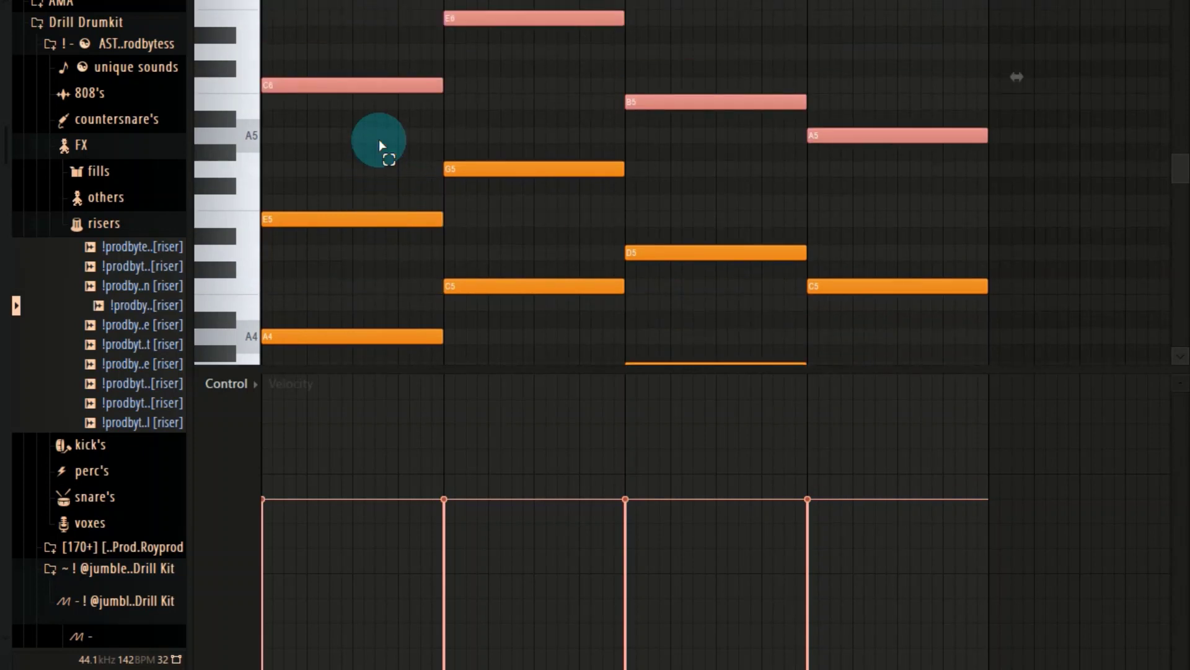
Step: Duplicate the lowest note of each chord (A4, C5, G4, F4) and raise the copies by one octave
{"action": "scroll", "coordinate": [380, 142], "scroll_direction": "down", "scroll_amount": 3}
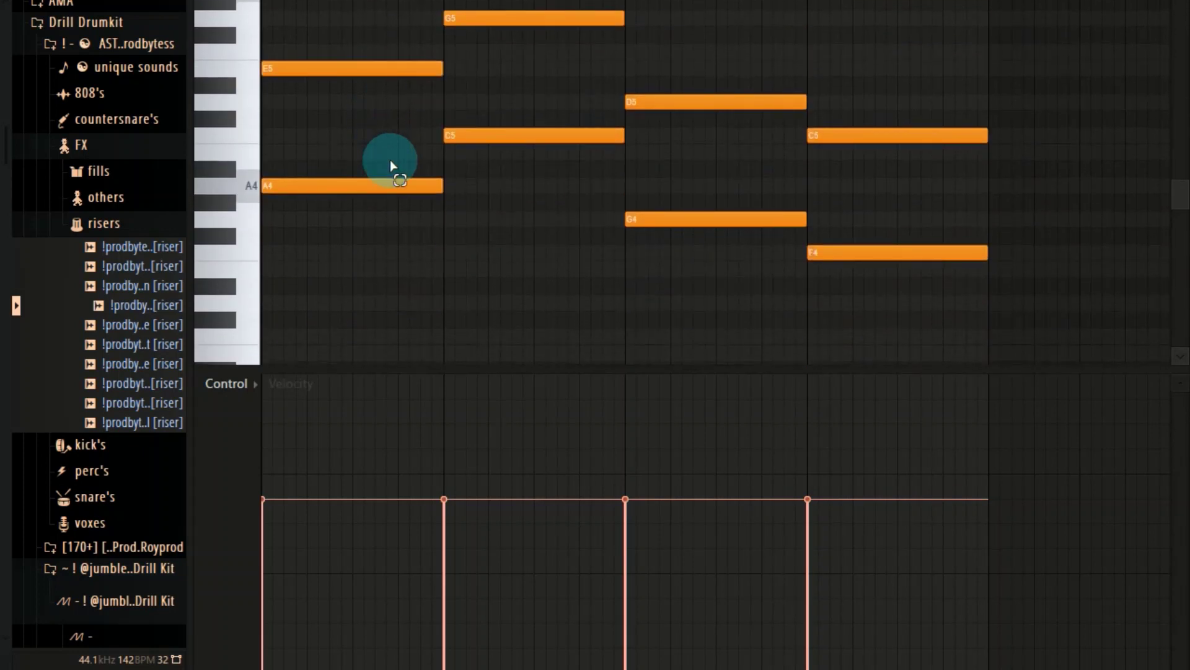
{"action": "left_click", "coordinate": [351, 185]}
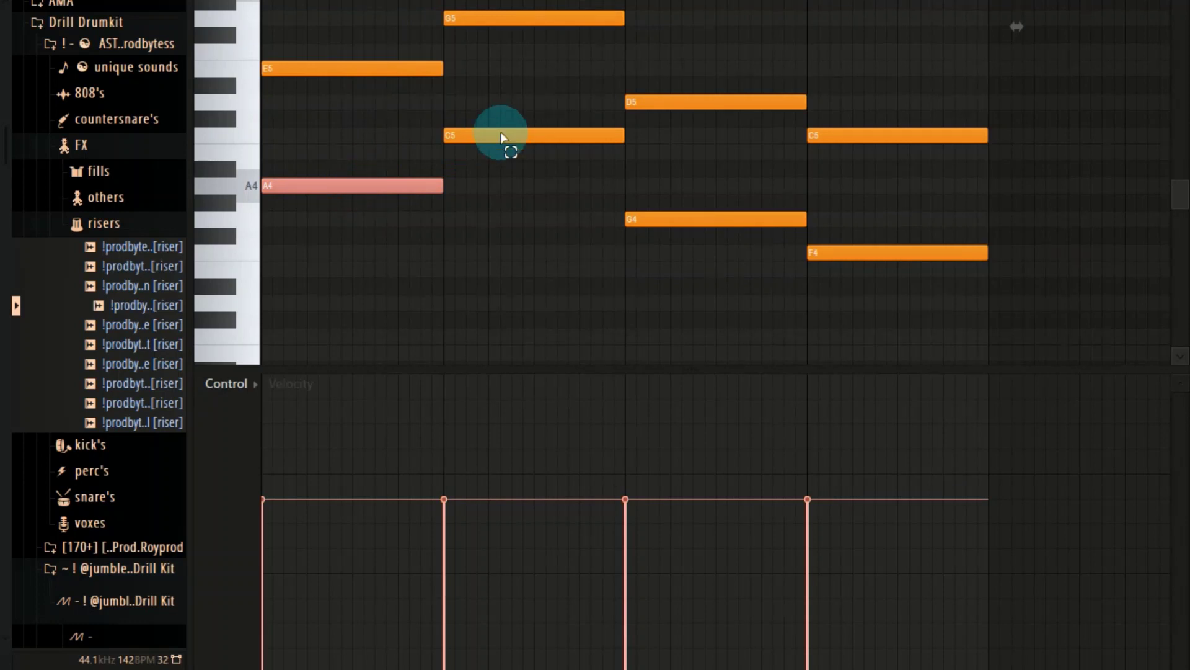
{"action": "left_click_drag", "start_coordinate": [492, 129], "coordinate": [366, 185]}
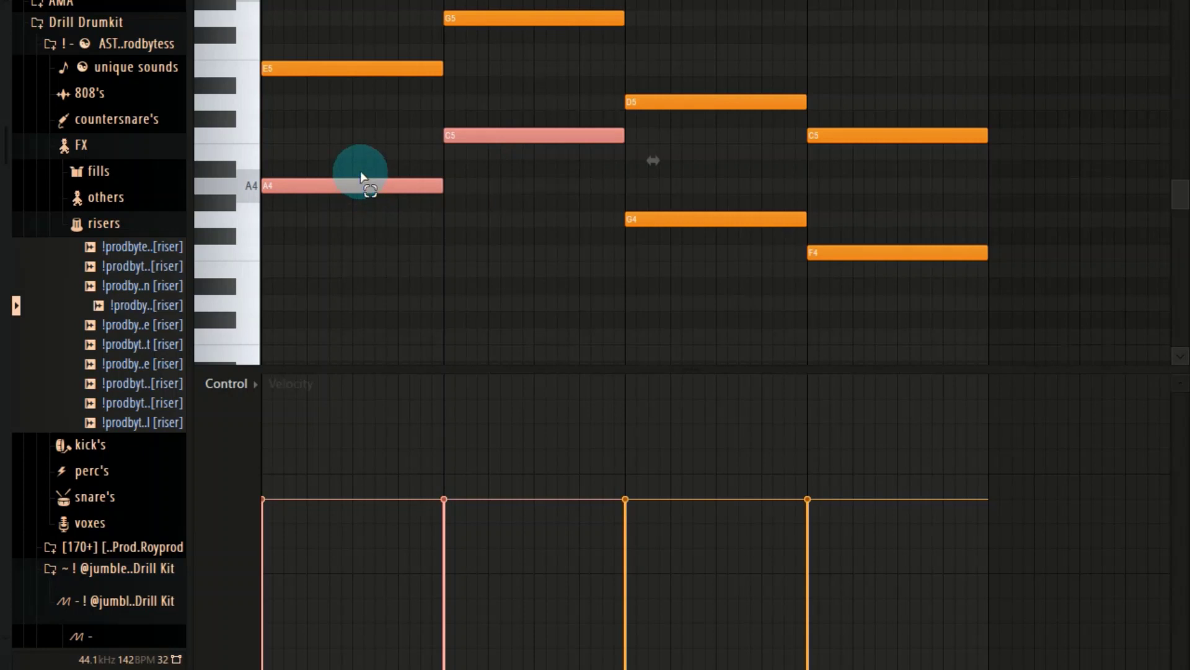
{"action": "left_click", "coordinate": [428, 180], "text": "ctrl+shift"}
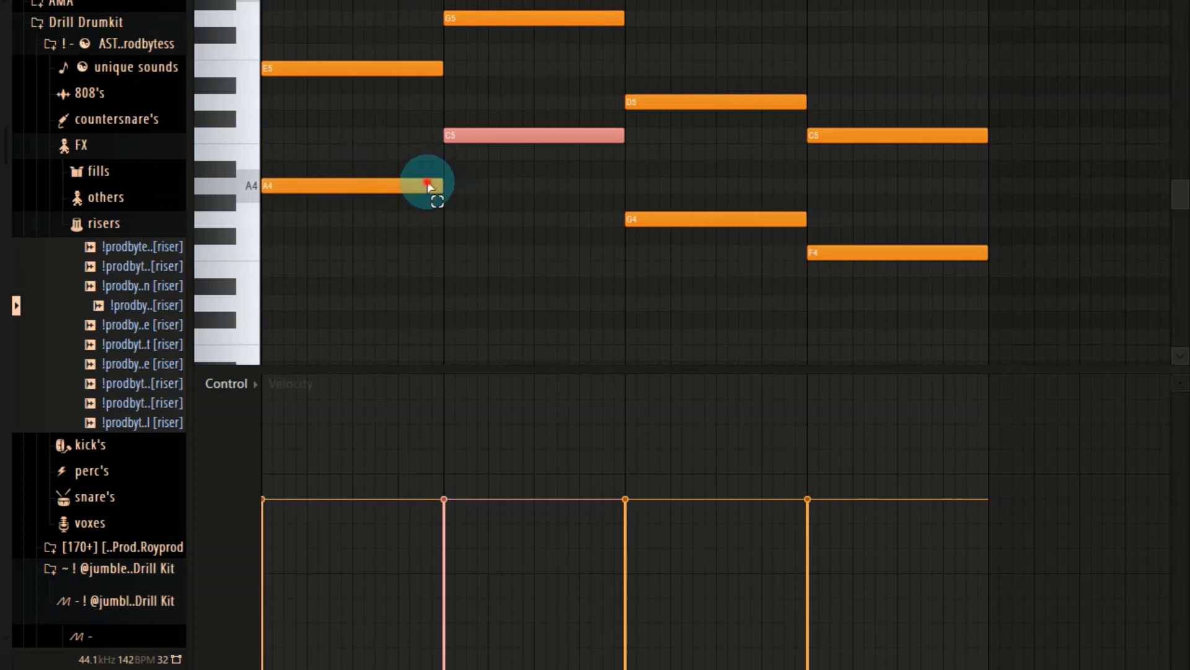
{"action": "left_click", "coordinate": [428, 184], "text": "ctrl"}
{"action": "left_click", "coordinate": [659, 217], "text": "ctrl"}
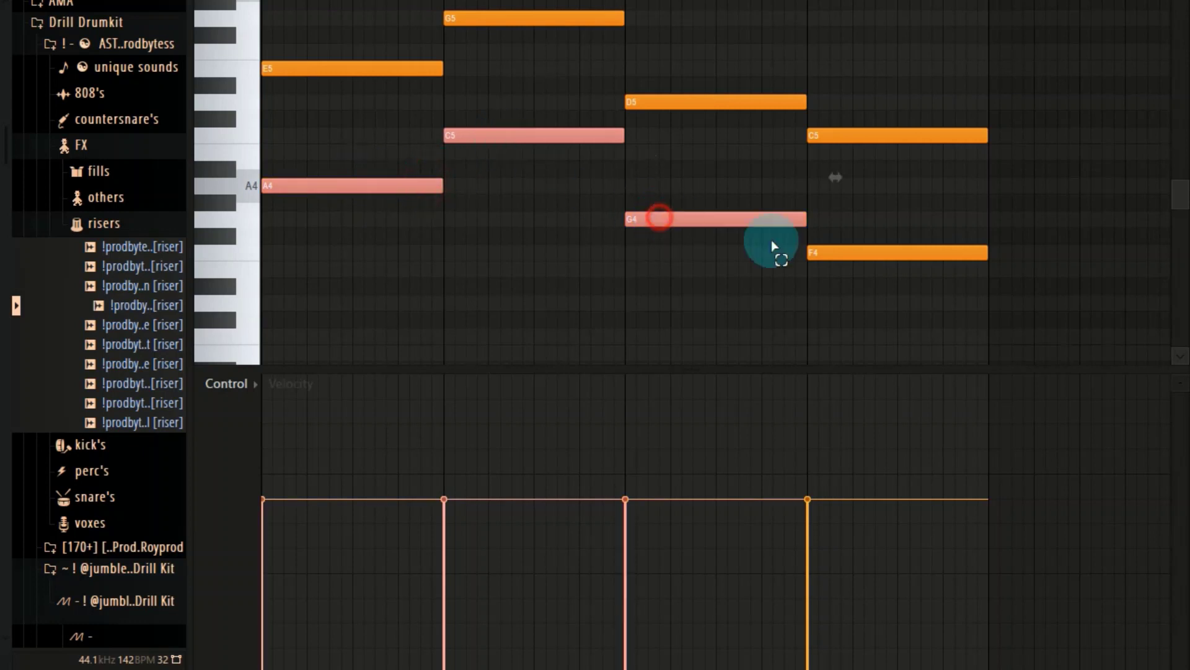
{"action": "left_click", "coordinate": [834, 253], "text": "ctrl"}
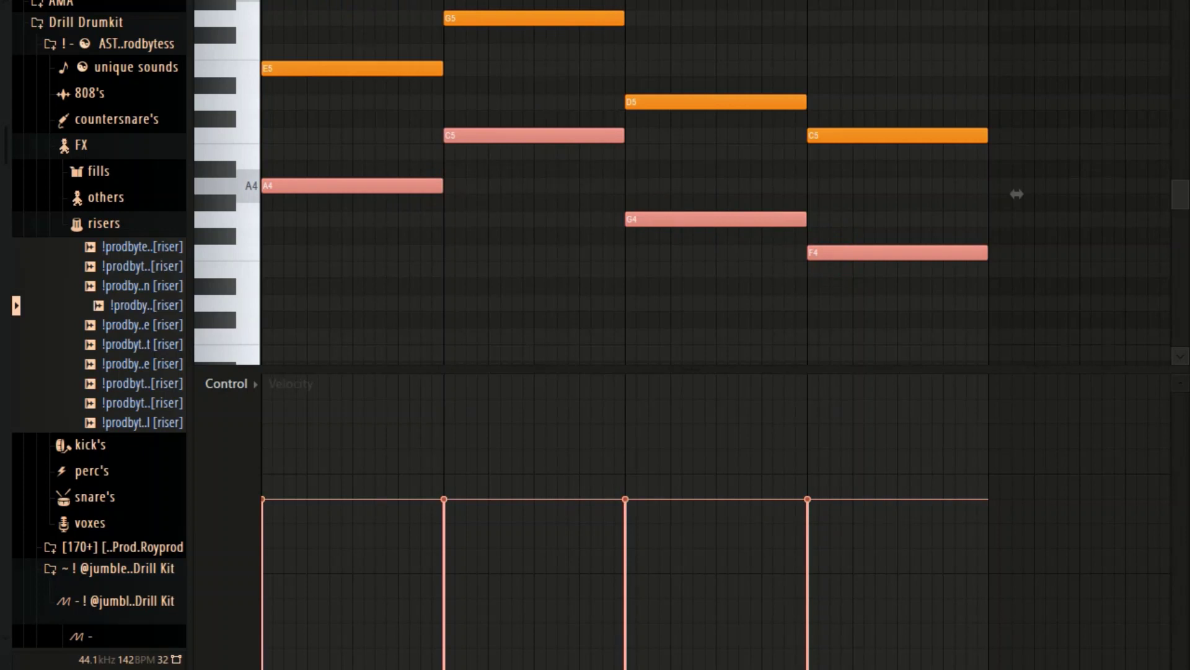
{"action": "scroll", "coordinate": [399, 256], "scroll_direction": "up", "scroll_amount": 4}
{"action": "scroll", "coordinate": [401, 258], "scroll_direction": "down", "scroll_amount": 6}
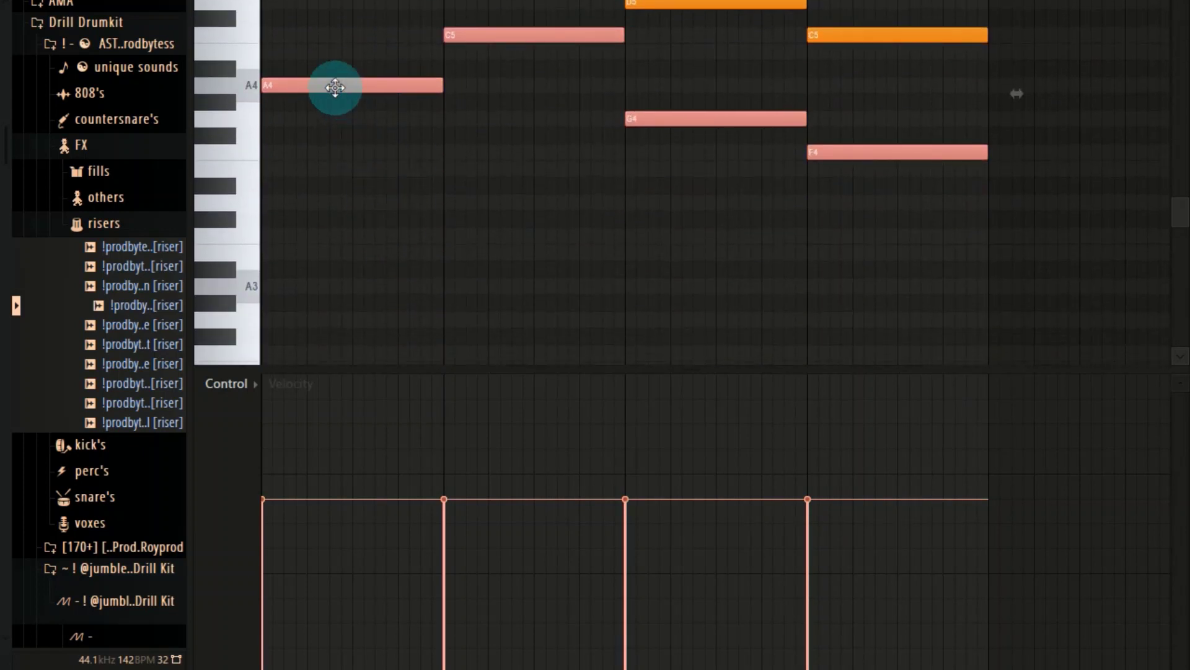
{"action": "left_click_drag", "start_coordinate": [335, 88], "coordinate": [65, 133]}
{"action": "key", "text": "ctrl+Up"}
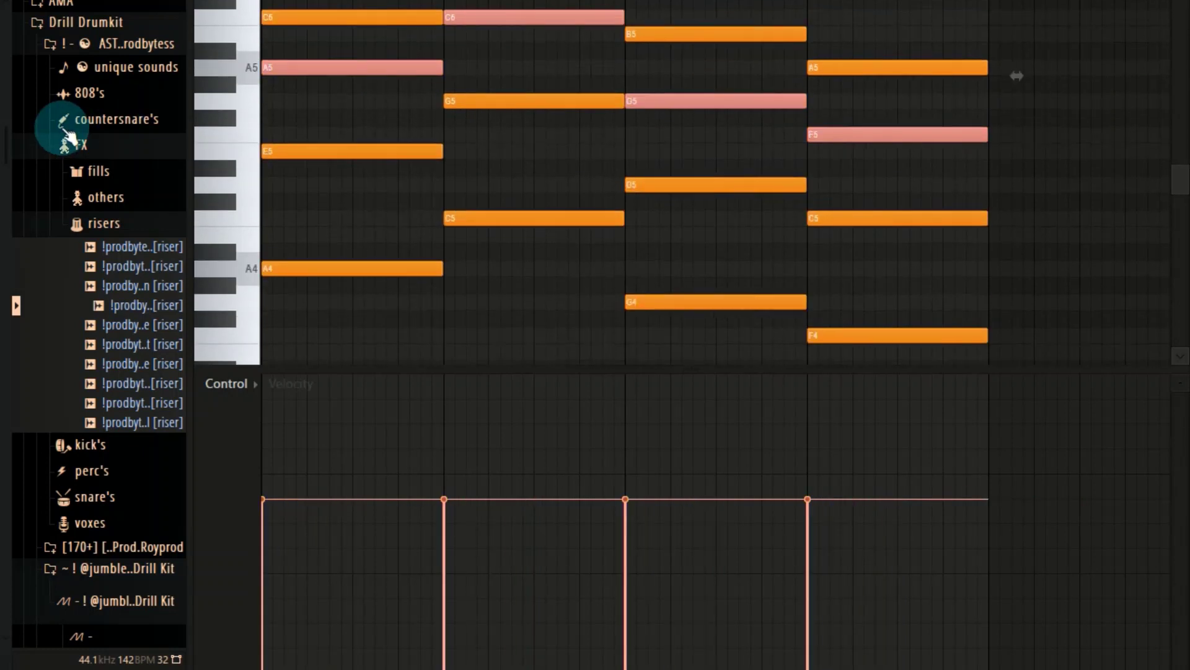
Step: Play back the revoiced chord progression while looking over its notes
{"action": "key", "text": "space"}
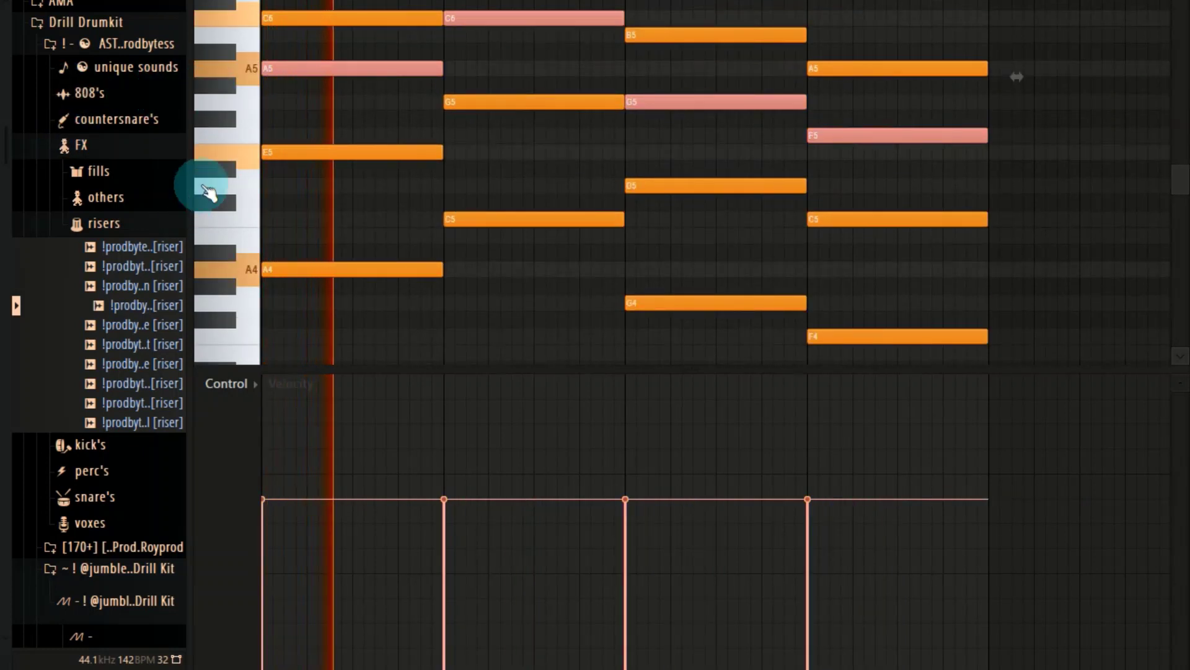
{"action": "scroll", "coordinate": [653, 252], "scroll_direction": "up", "scroll_amount": 2}
{"action": "scroll", "coordinate": [653, 252], "scroll_direction": "down", "scroll_amount": 1}
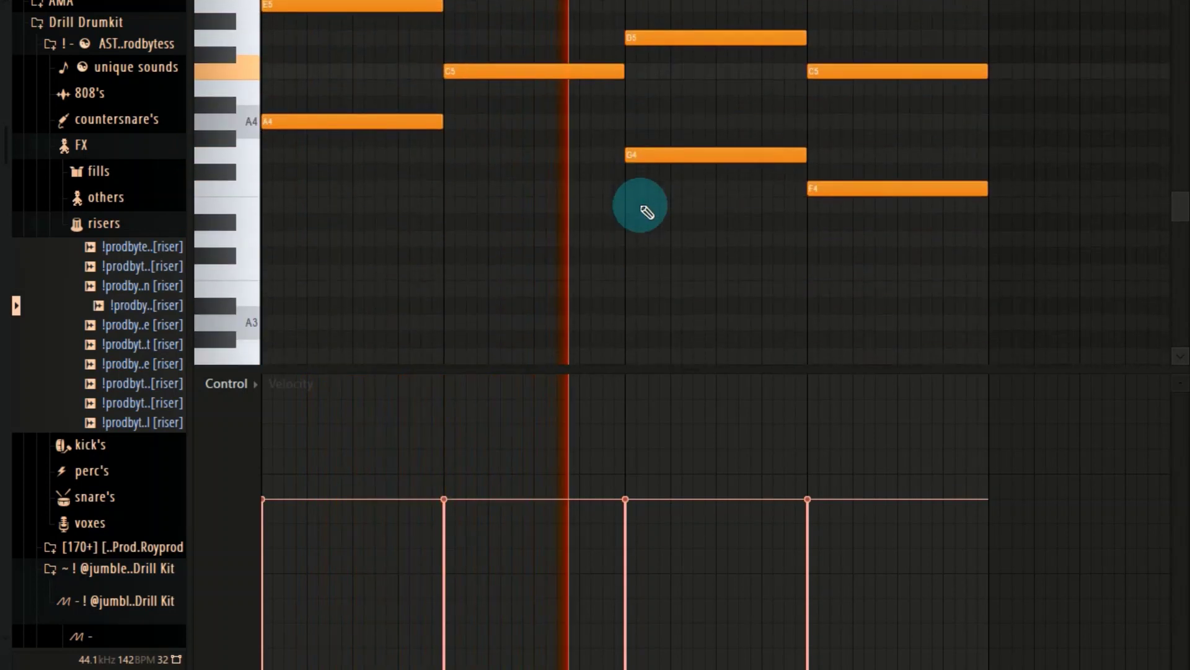
{"action": "scroll", "coordinate": [645, 209], "scroll_direction": "down", "scroll_amount": 3}
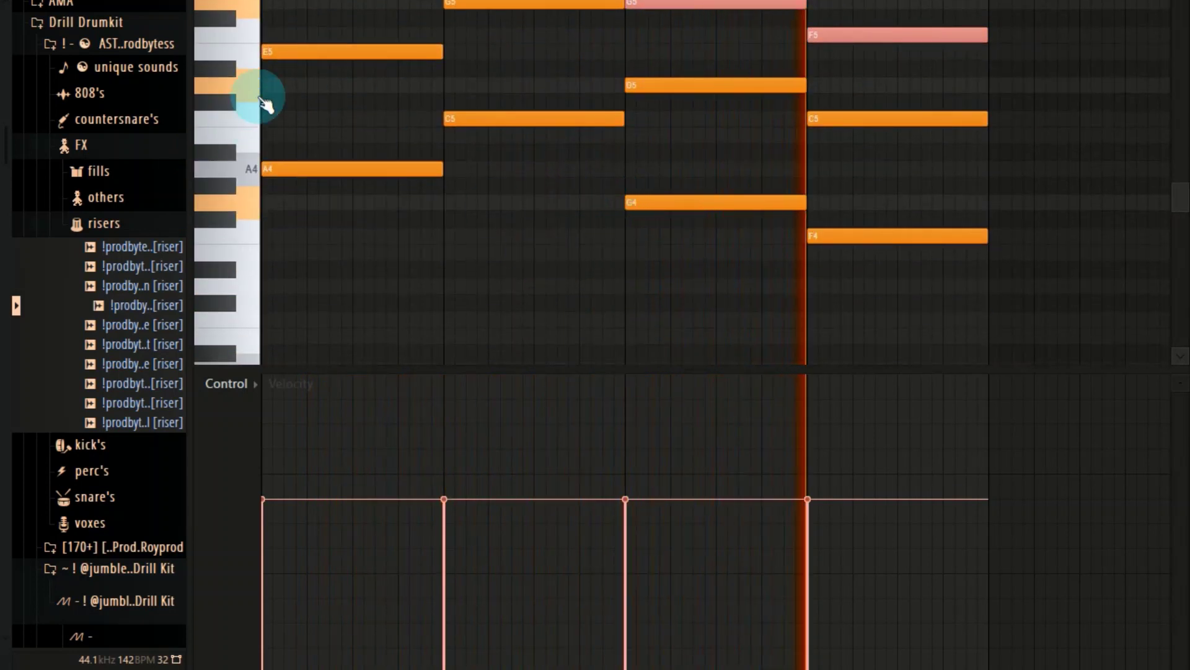
{"action": "key", "text": "space"}
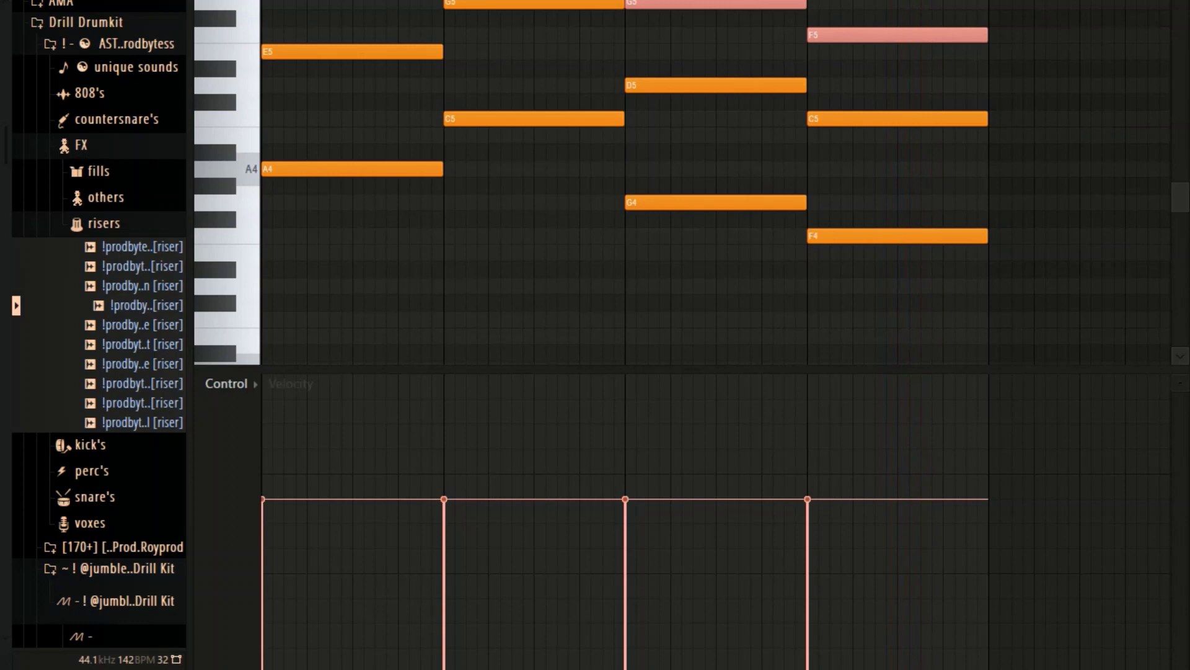
{"action": "left_click", "coordinate": [276, 169]}
{"action": "left_click", "coordinate": [450, 119]}
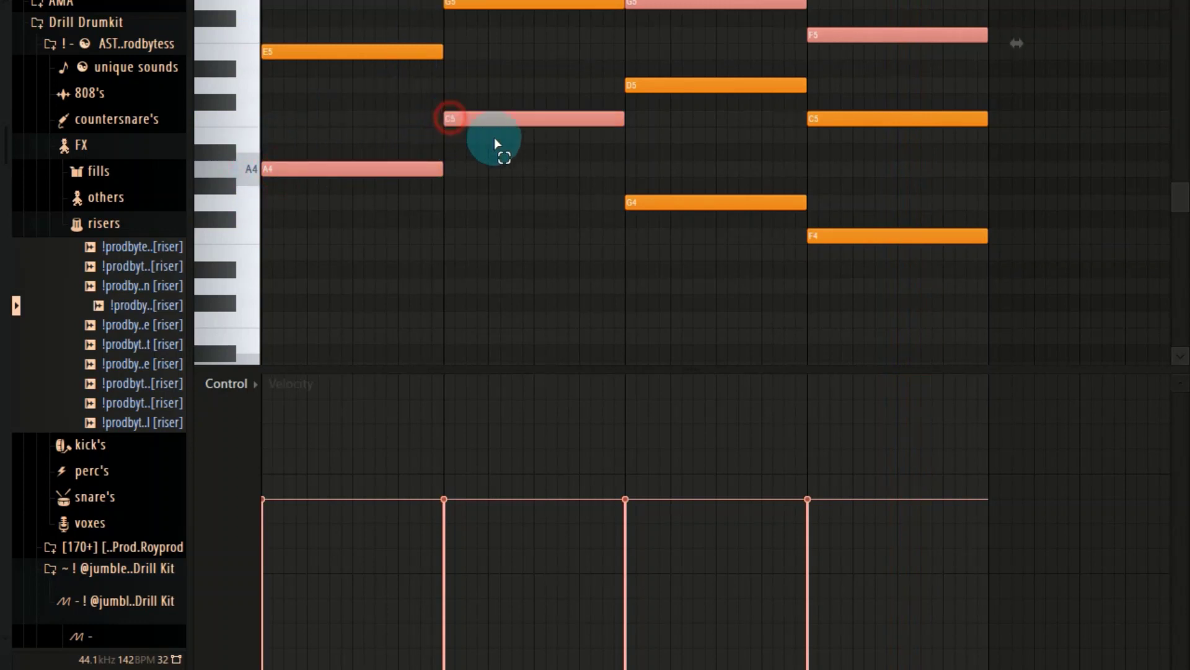
{"action": "left_click", "coordinate": [691, 200]}
{"action": "left_click", "coordinate": [812, 236]}
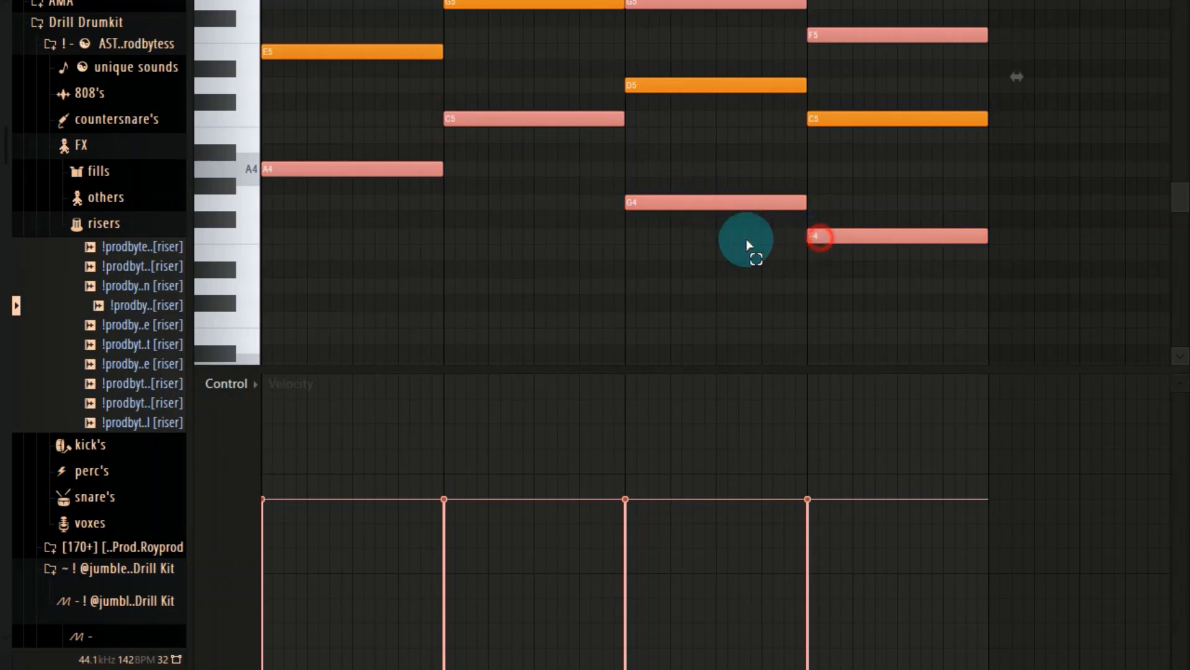
{"action": "mouse_move", "coordinate": [446, 118]}
{"action": "left_mouse_down"}
{"action": "mouse_move", "coordinate": [494, 117]}
{"action": "mouse_move", "coordinate": [435, 119]}
{"action": "left_mouse_up"}
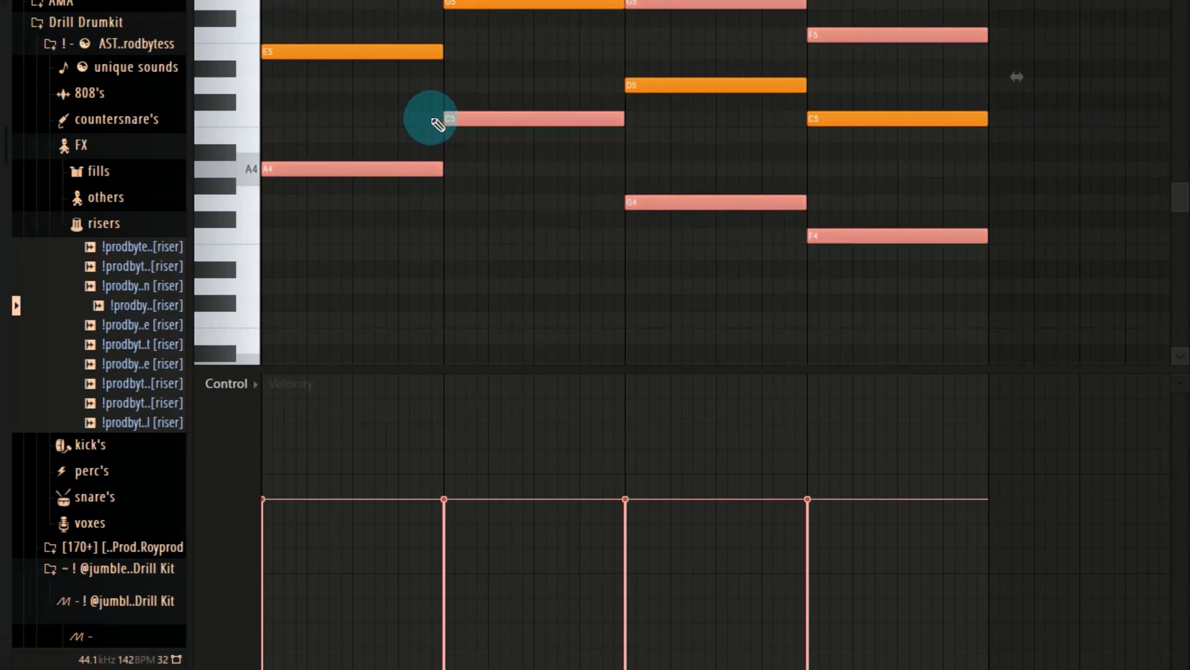
{"action": "key", "text": "ctrl+z"}
{"action": "key", "text": "ctrl+z"}
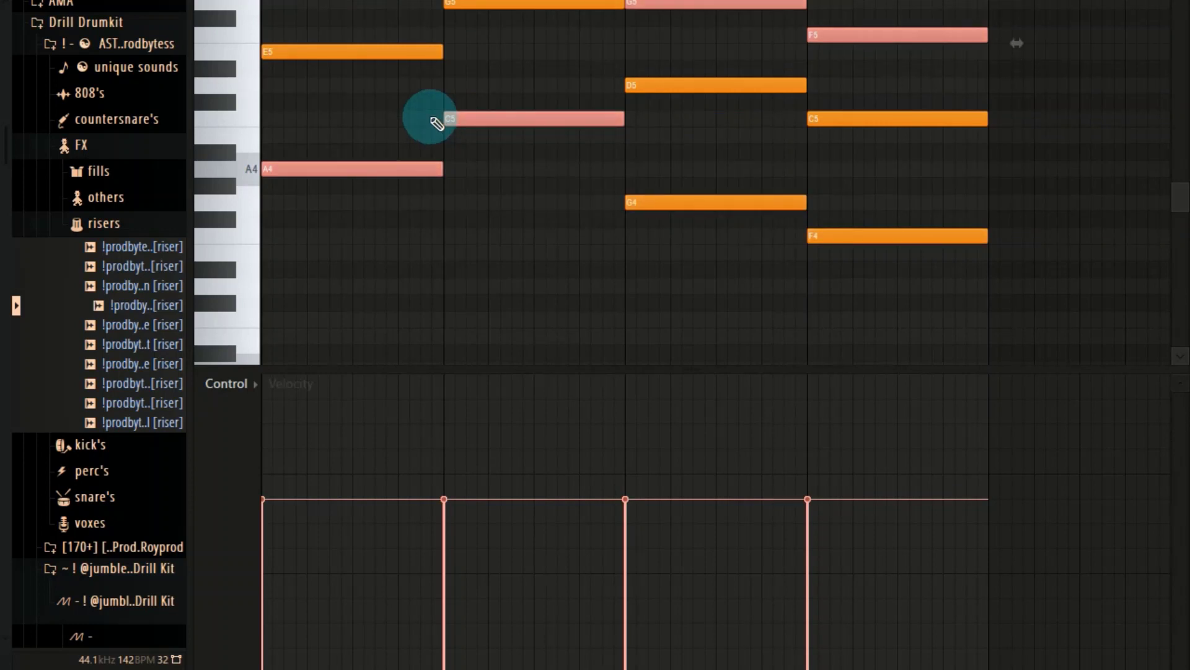
{"action": "key", "text": "ctrl+z"}
{"action": "scroll", "coordinate": [434, 121], "scroll_direction": "up", "scroll_amount": 3}
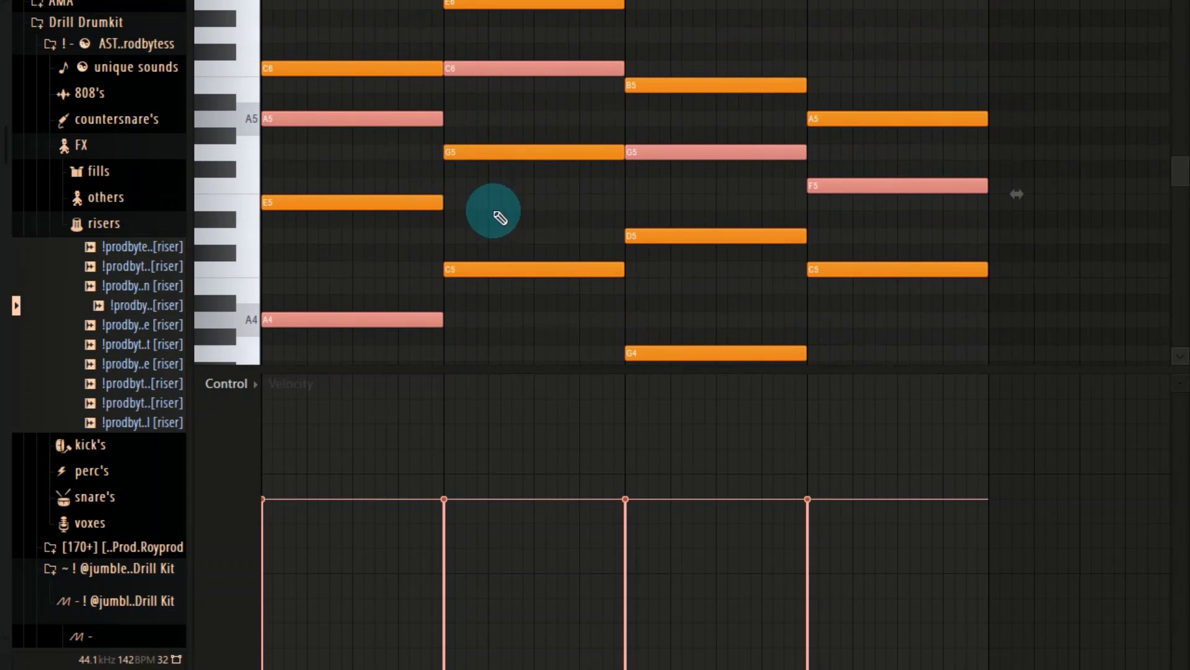
{"action": "left_click", "coordinate": [523, 221]}
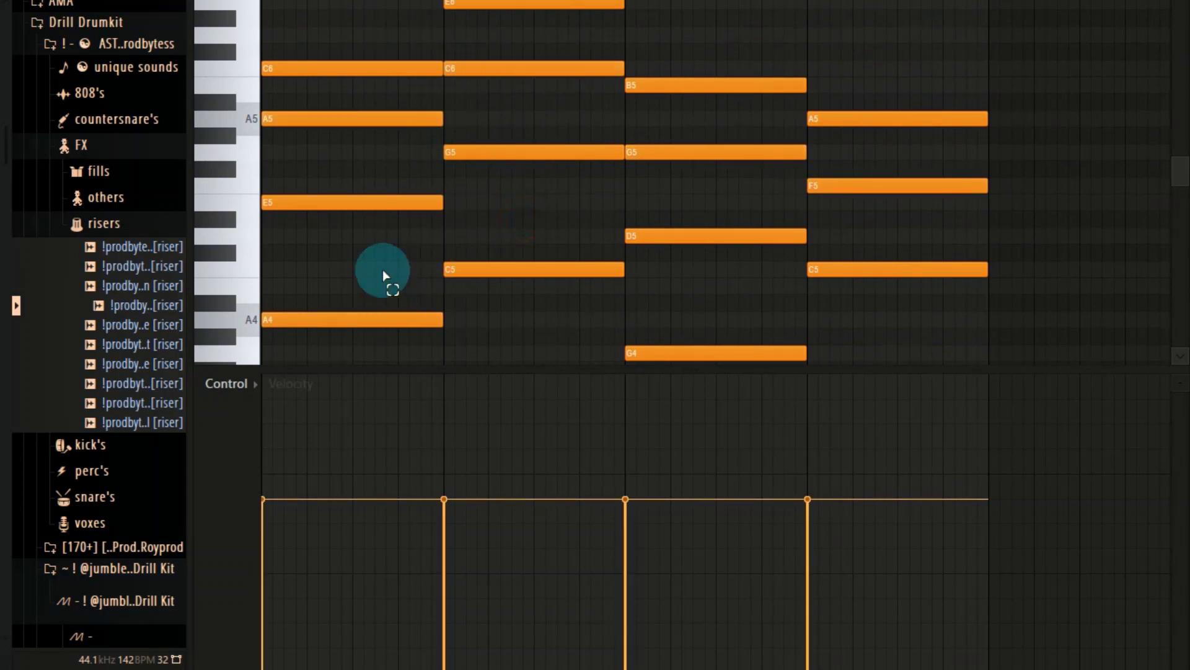
Step: Duplicate the lowest note of each chord (A4, C5, G4, F4) and lower the copies by one octave
{"action": "scroll", "coordinate": [371, 279], "scroll_direction": "down", "scroll_amount": 1}
{"action": "left_click", "coordinate": [366, 284]}
{"action": "left_click", "coordinate": [481, 239], "text": "shift"}
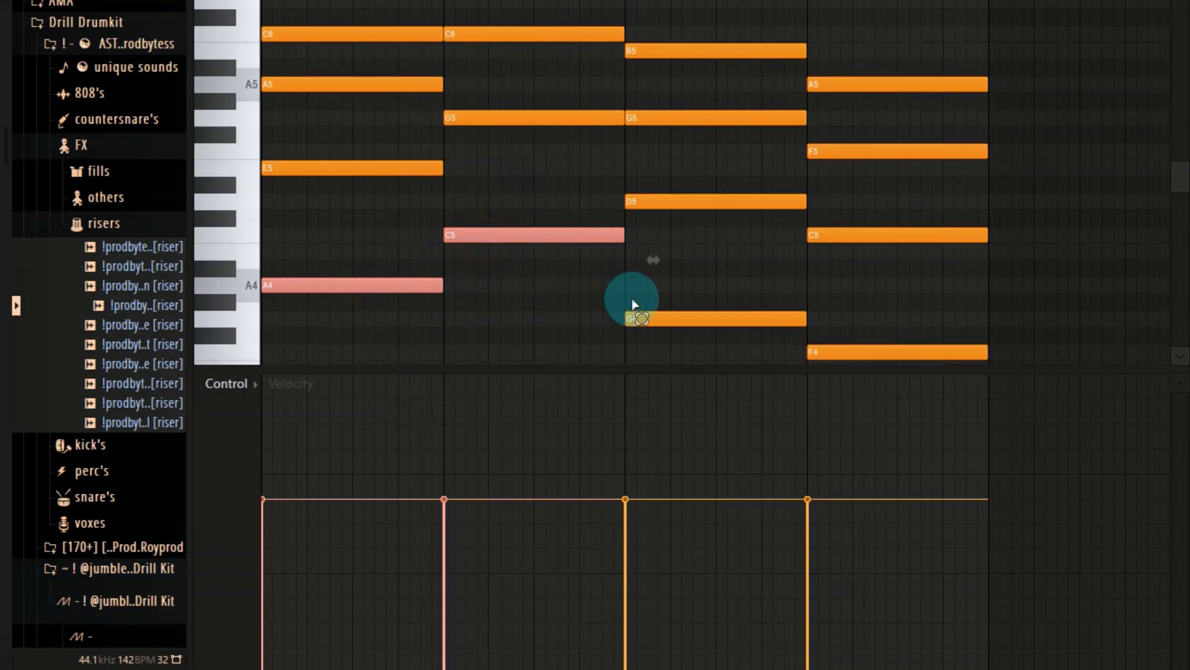
{"action": "left_click", "coordinate": [635, 316], "text": "shift"}
{"action": "left_click", "coordinate": [810, 352], "text": "shift"}
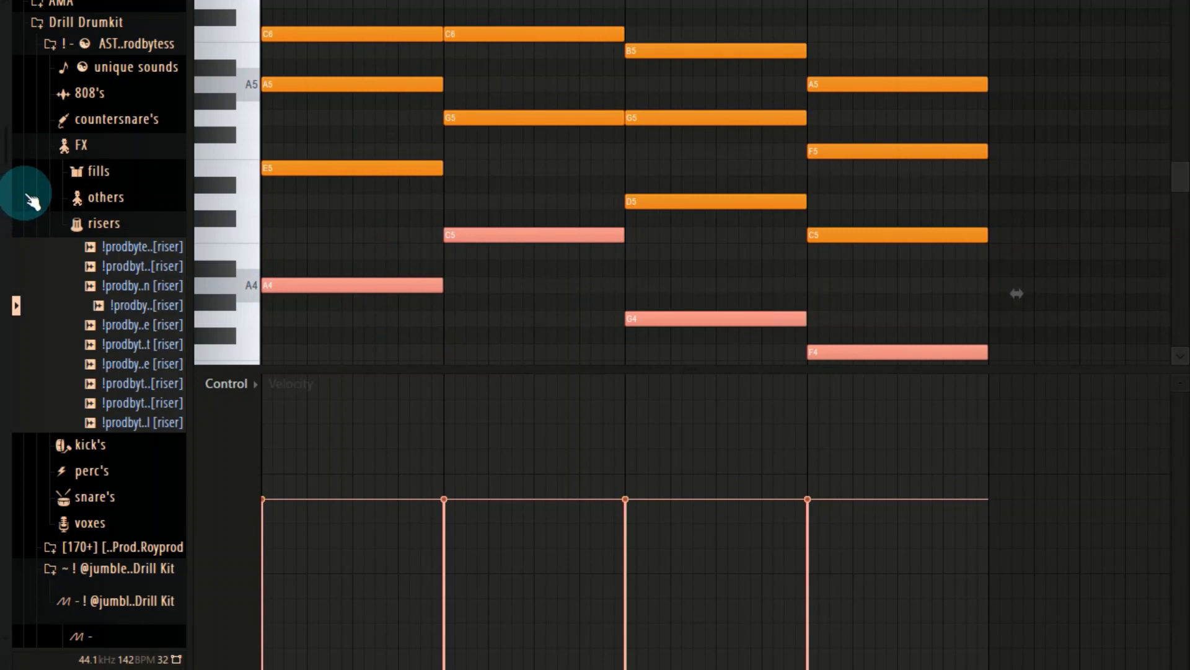
{"action": "key", "text": "ctrl+Down"}
Step: Play back the progression with the added bass notes and clear the note selection
{"action": "key", "text": "space"}
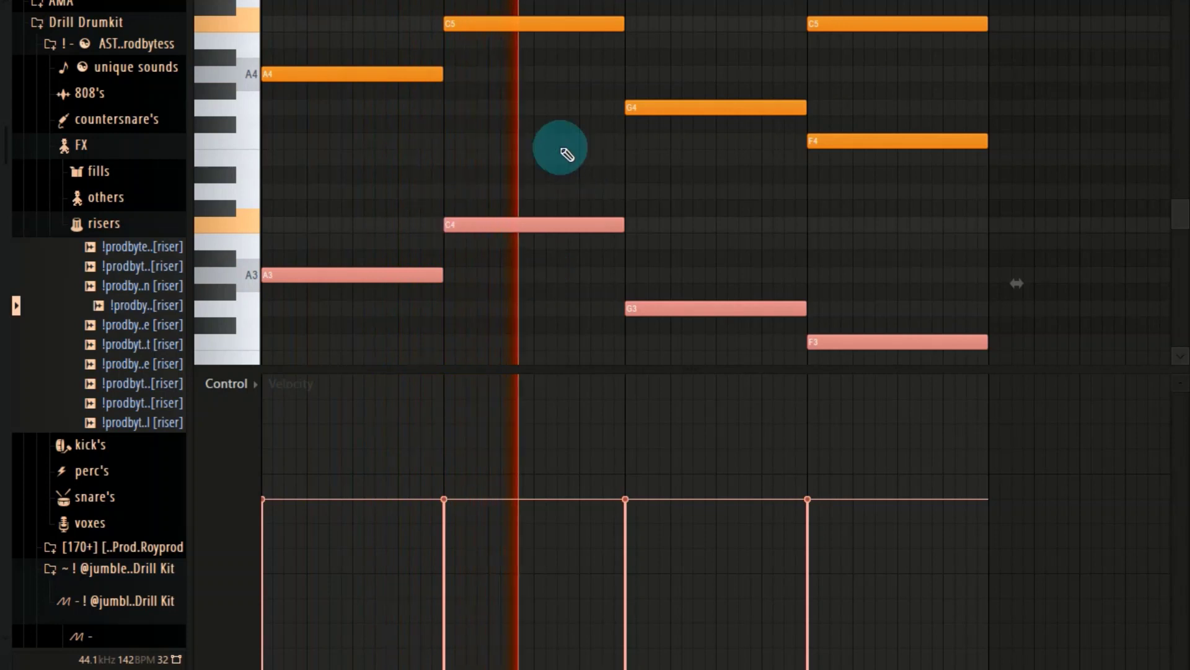
{"action": "scroll", "coordinate": [319, 149], "scroll_direction": "up", "scroll_amount": 4}
{"action": "scroll", "coordinate": [329, 154], "scroll_direction": "down", "scroll_amount": 5}
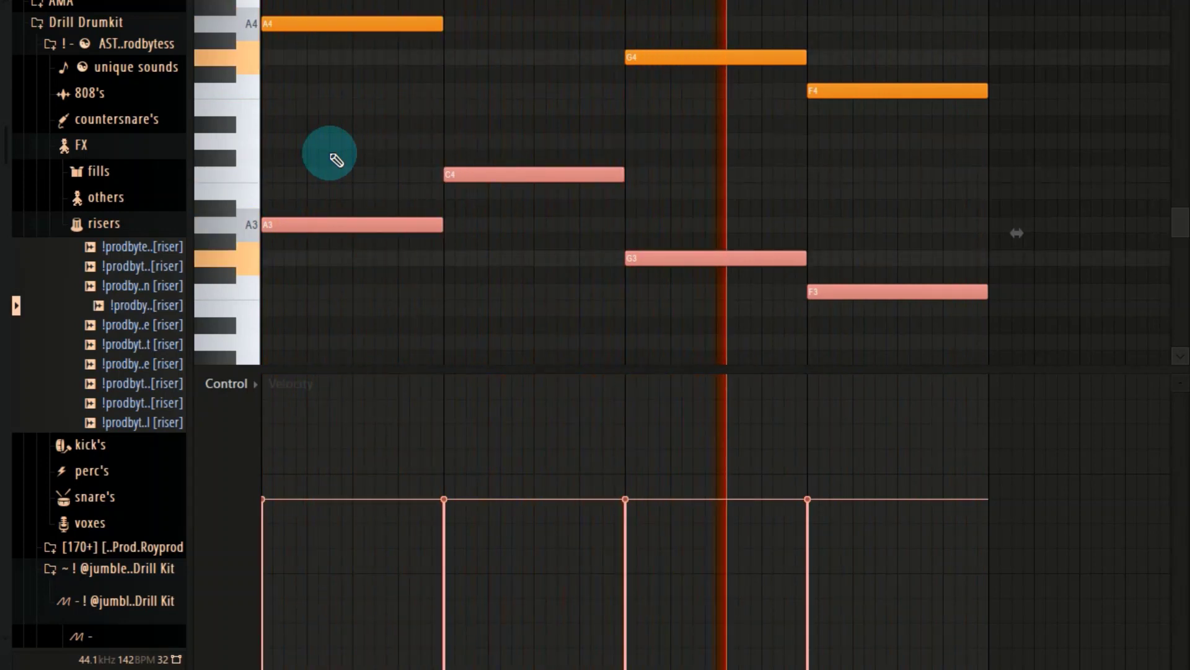
{"action": "key", "text": "space"}
{"action": "left_click", "coordinate": [501, 241]}
{"action": "right_click", "coordinate": [504, 245]}
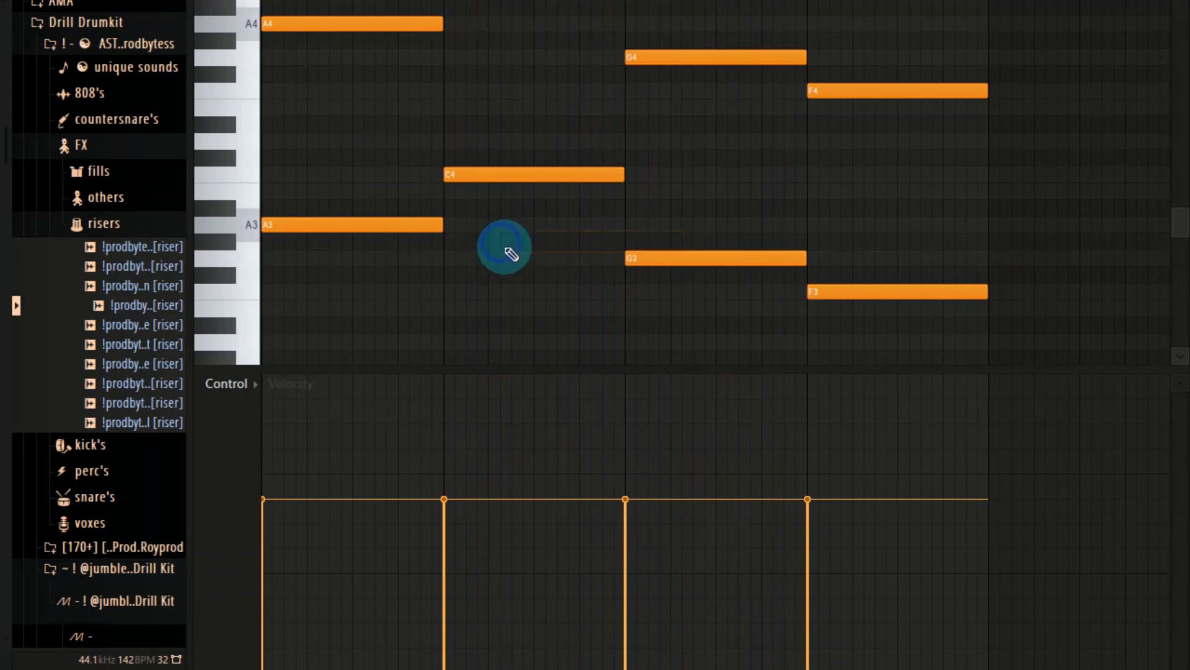
Step: Randomize the velocity and panning levels of all chord notes with the bipolar randomizer and play the result
{"action": "scroll", "coordinate": [377, 222], "scroll_direction": "up", "scroll_amount": 3}
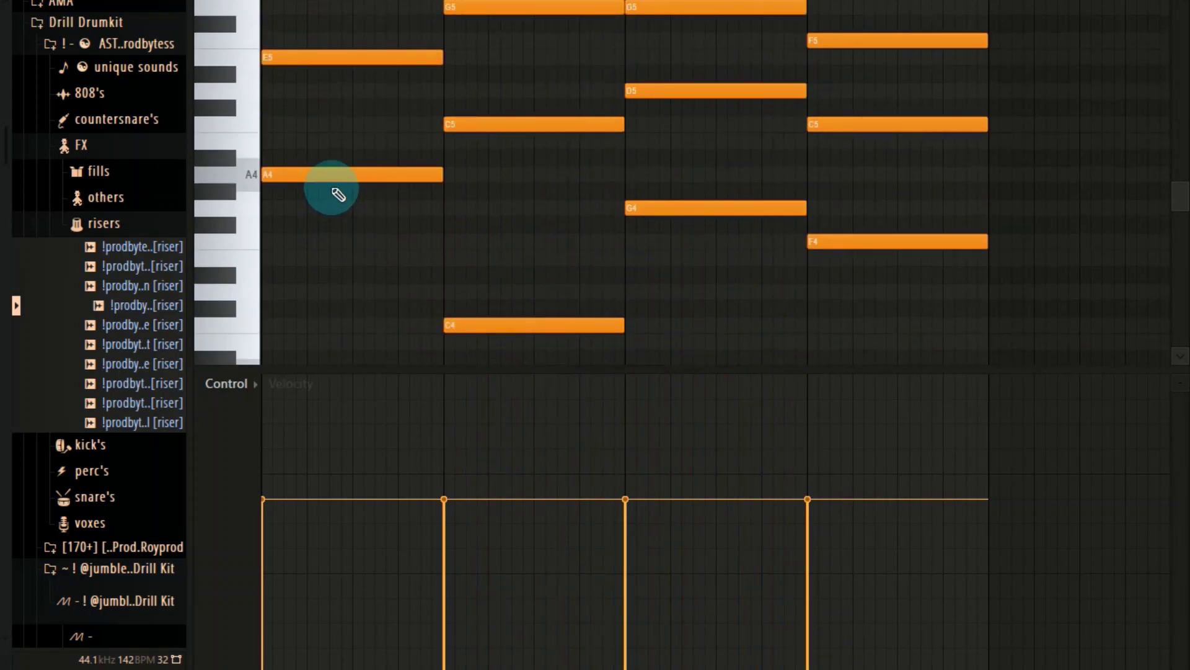
{"action": "key", "text": "alt+r"}
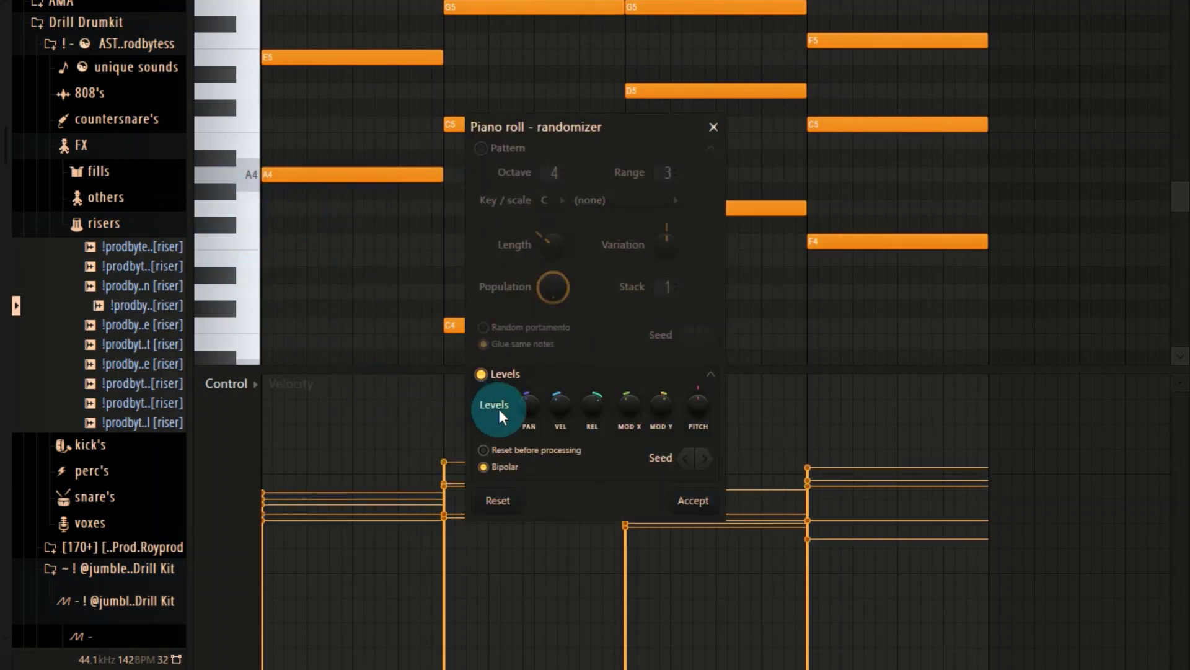
{"action": "left_click", "coordinate": [525, 412]}
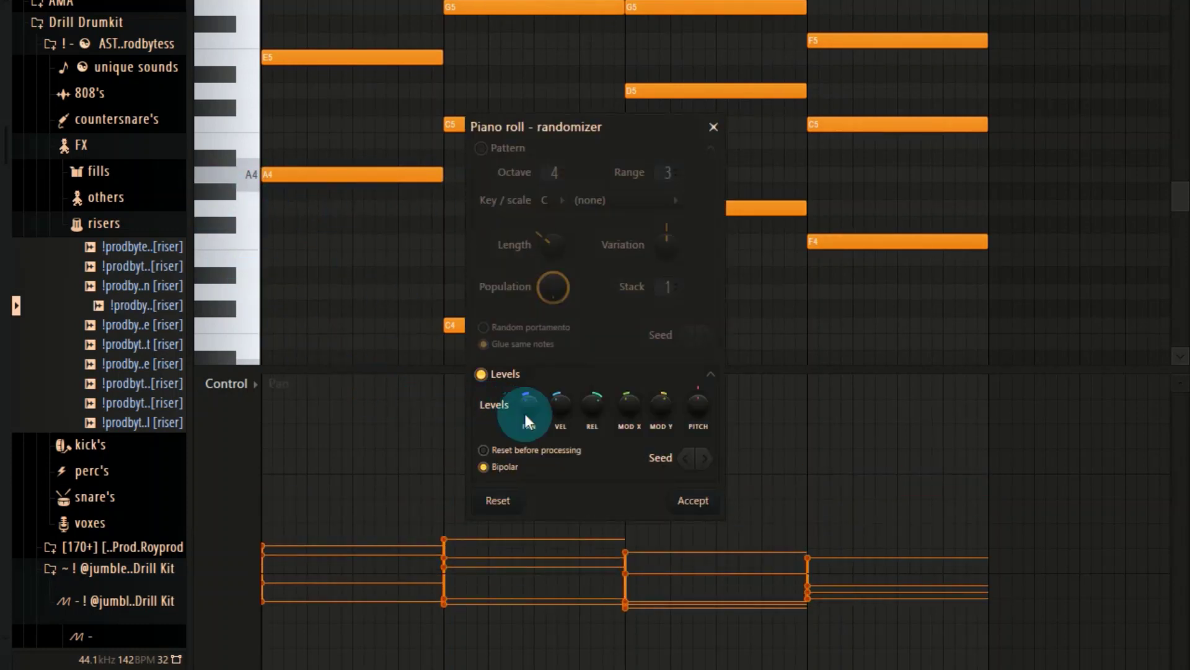
{"action": "left_click", "coordinate": [693, 501]}
{"action": "key", "text": "space"}
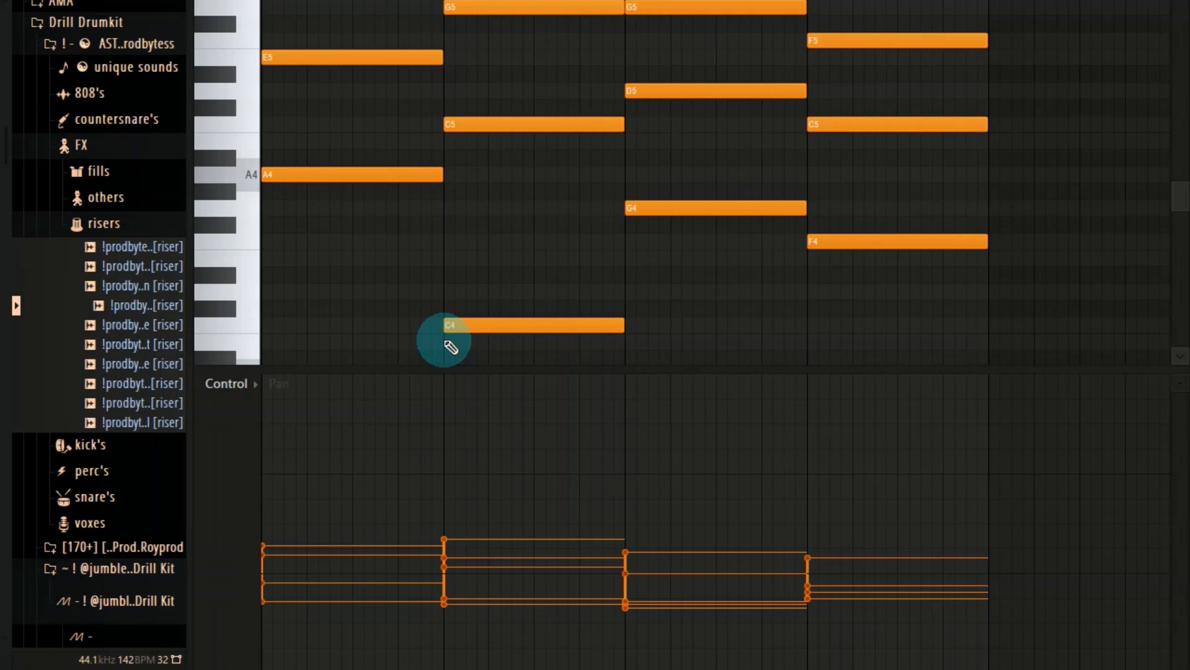
Step: Narrow the panning spread of the notes with a slight negative tension in level scaling, and play back the progression
{"action": "key", "text": "alt+x"}
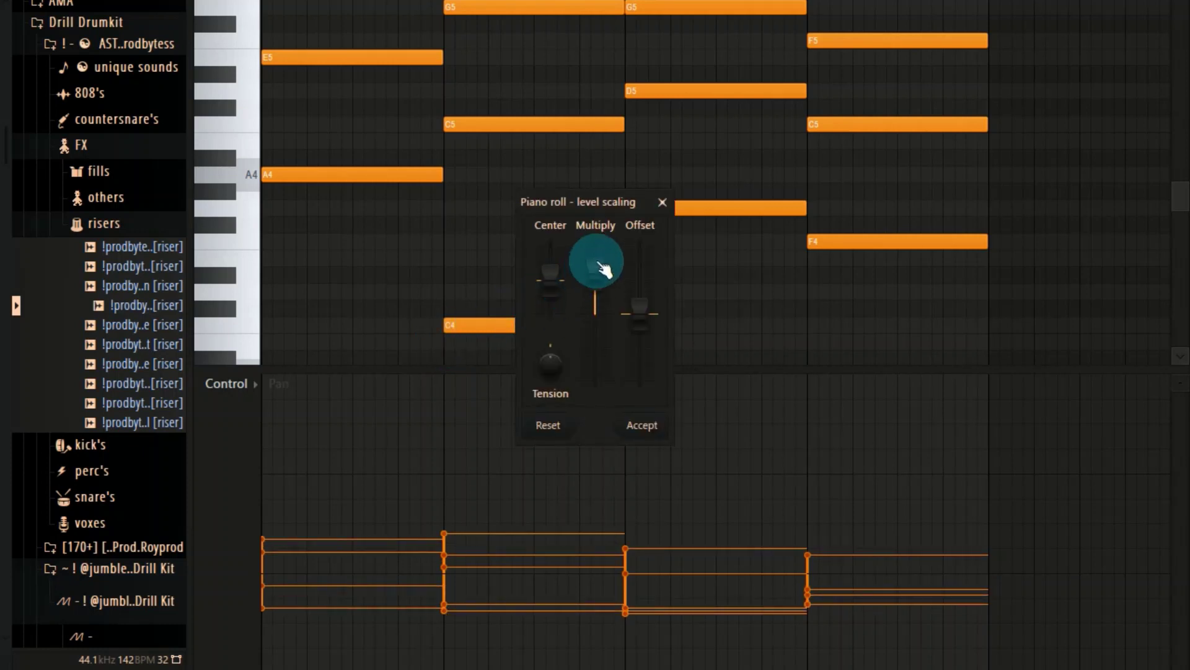
{"action": "left_click_drag", "start_coordinate": [595, 273], "coordinate": [596, 281]}
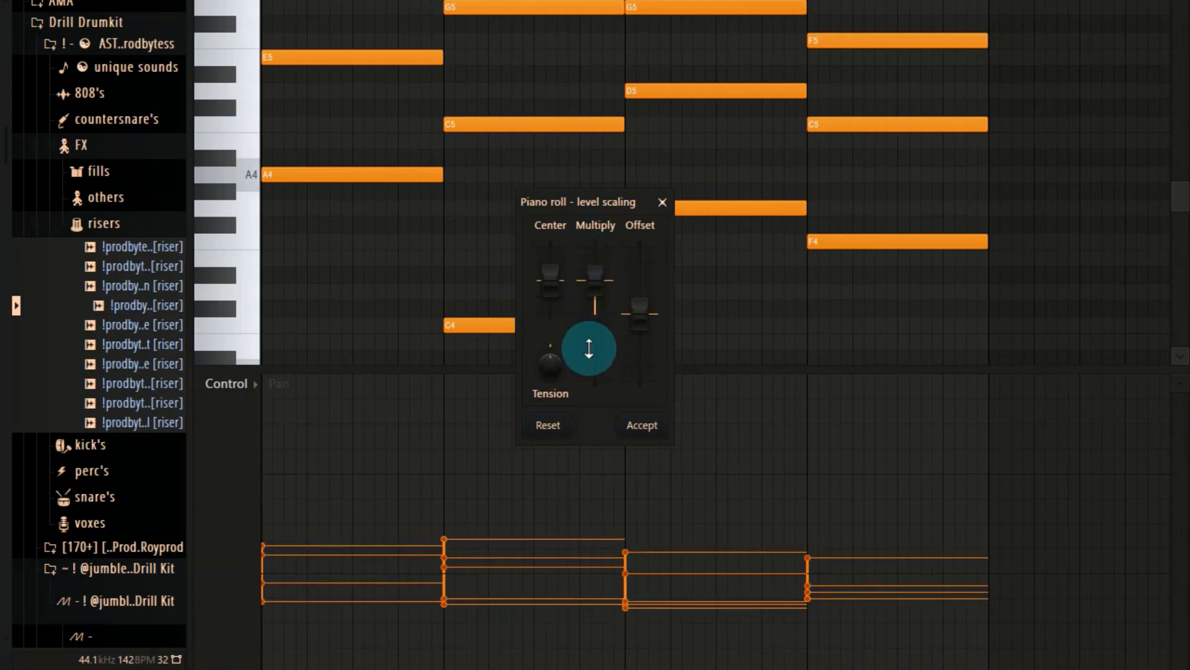
{"action": "left_click_drag", "start_coordinate": [550, 365], "coordinate": [550, 369]}
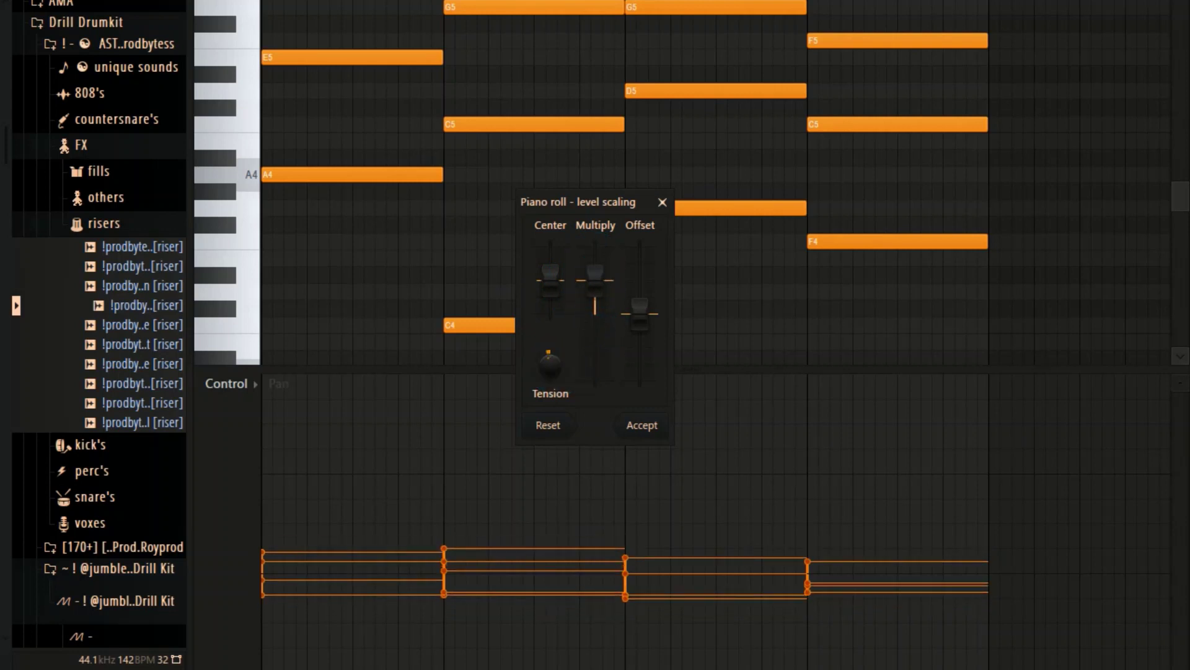
{"action": "left_click", "coordinate": [643, 432]}
{"action": "key", "text": "space"}
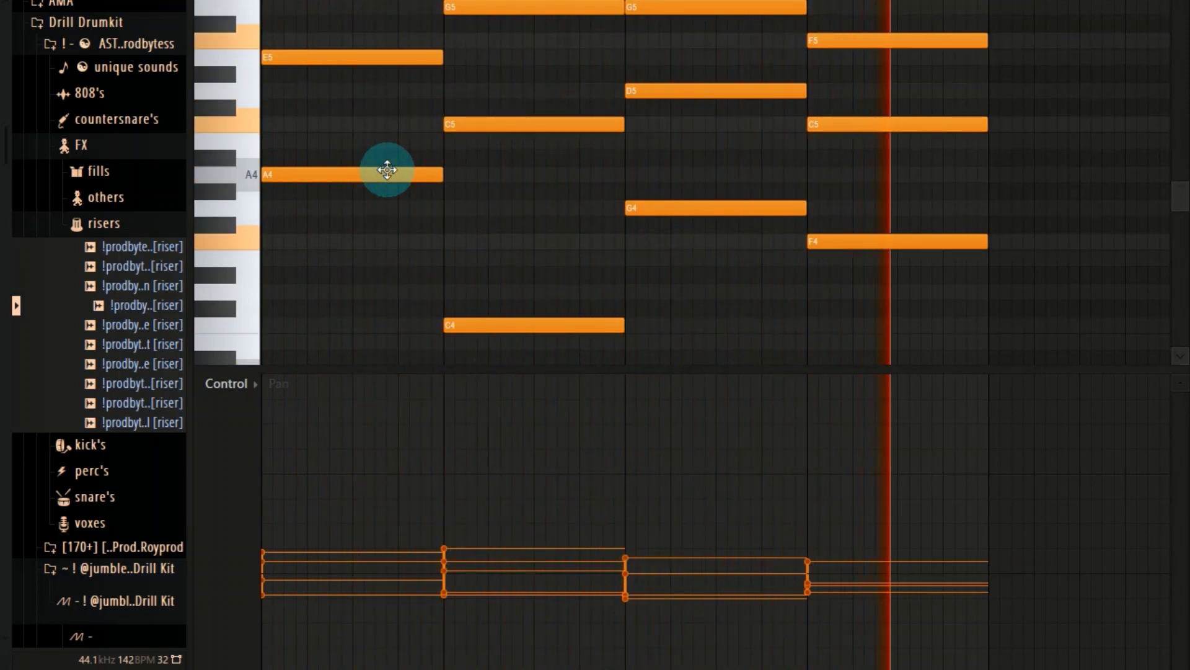
{"action": "key", "text": "space"}
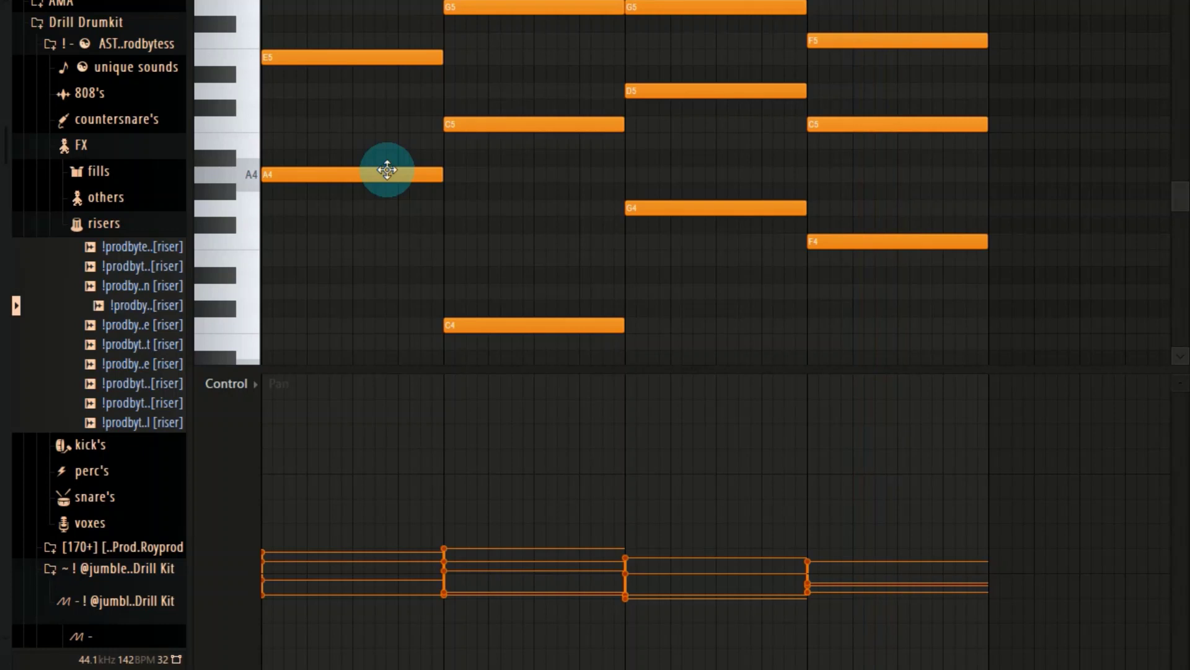
Step: Strum the chords with slight start time strength and tension, slightly negative velocity strength, and negative end time strength
{"action": "key", "text": "alt+s"}
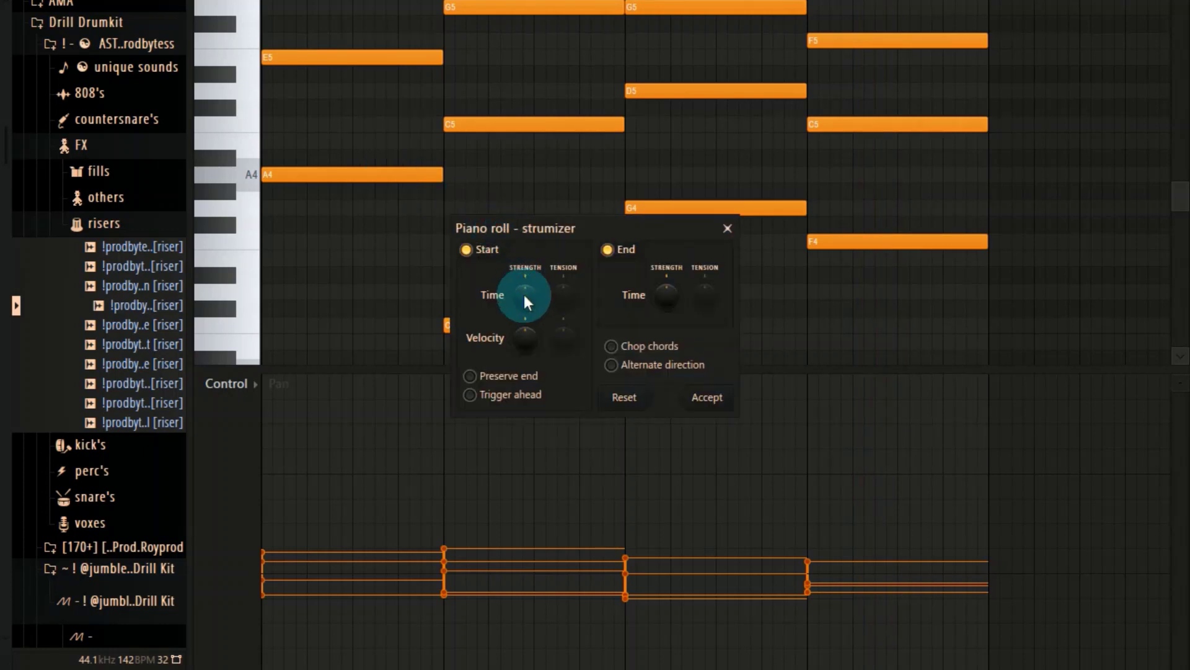
{"action": "left_click_drag", "start_coordinate": [524, 295], "coordinate": [524, 293]}
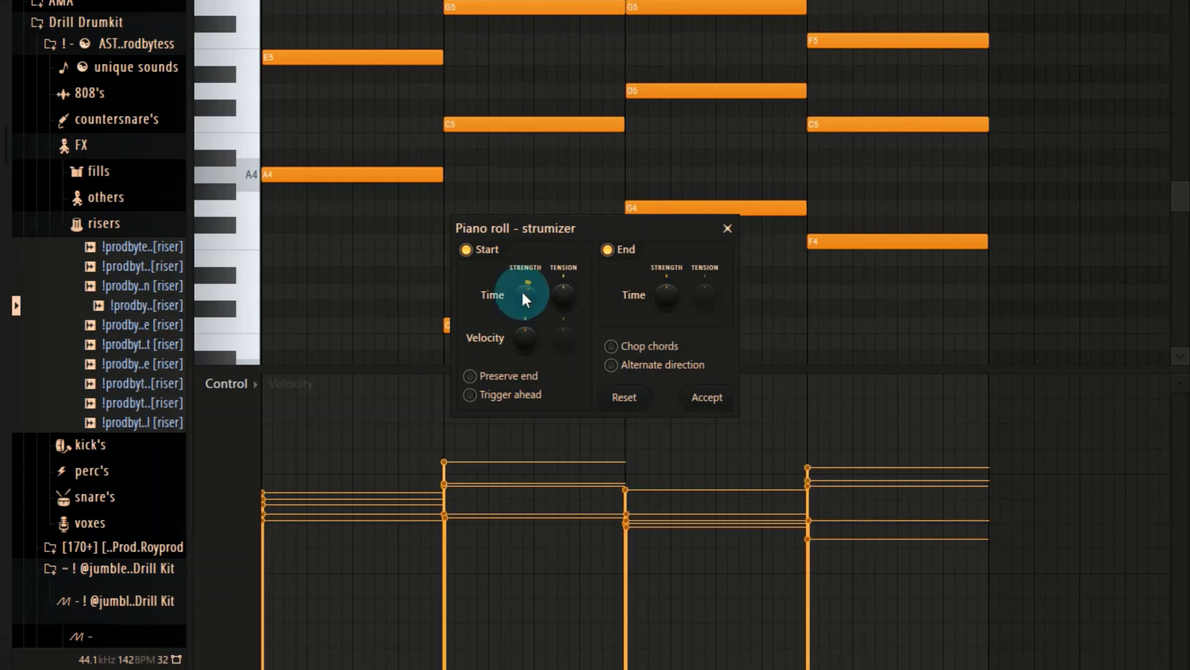
{"action": "left_click_drag", "start_coordinate": [551, 289], "coordinate": [551, 280]}
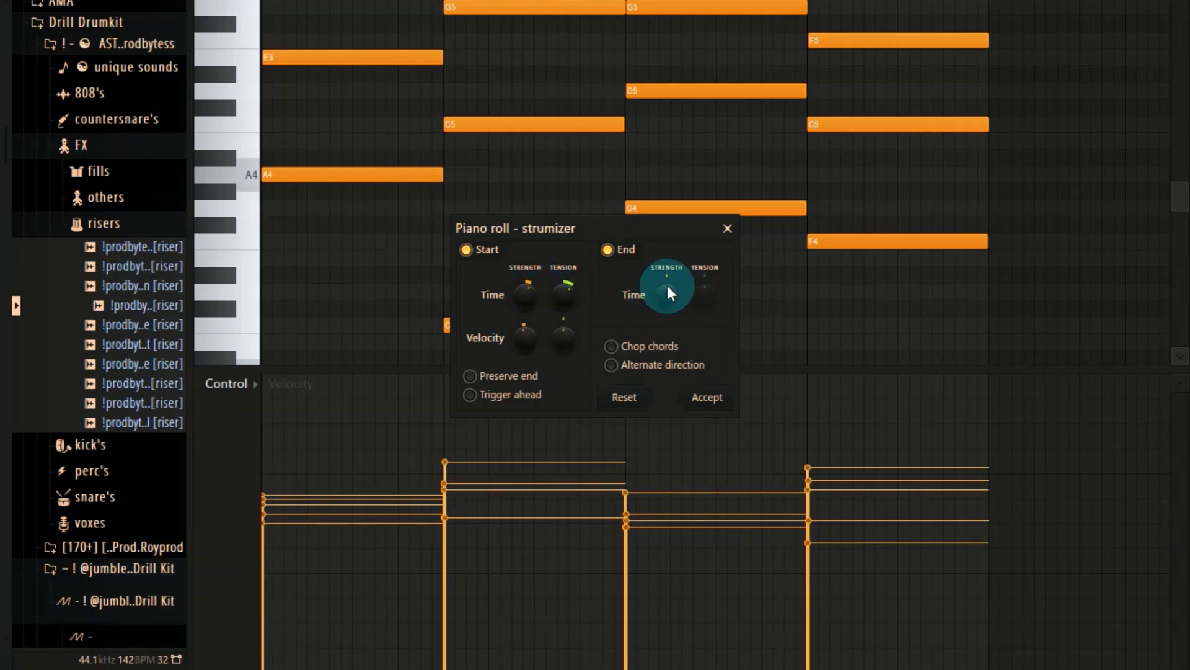
{"action": "left_click_drag", "start_coordinate": [667, 286], "coordinate": [668, 279]}
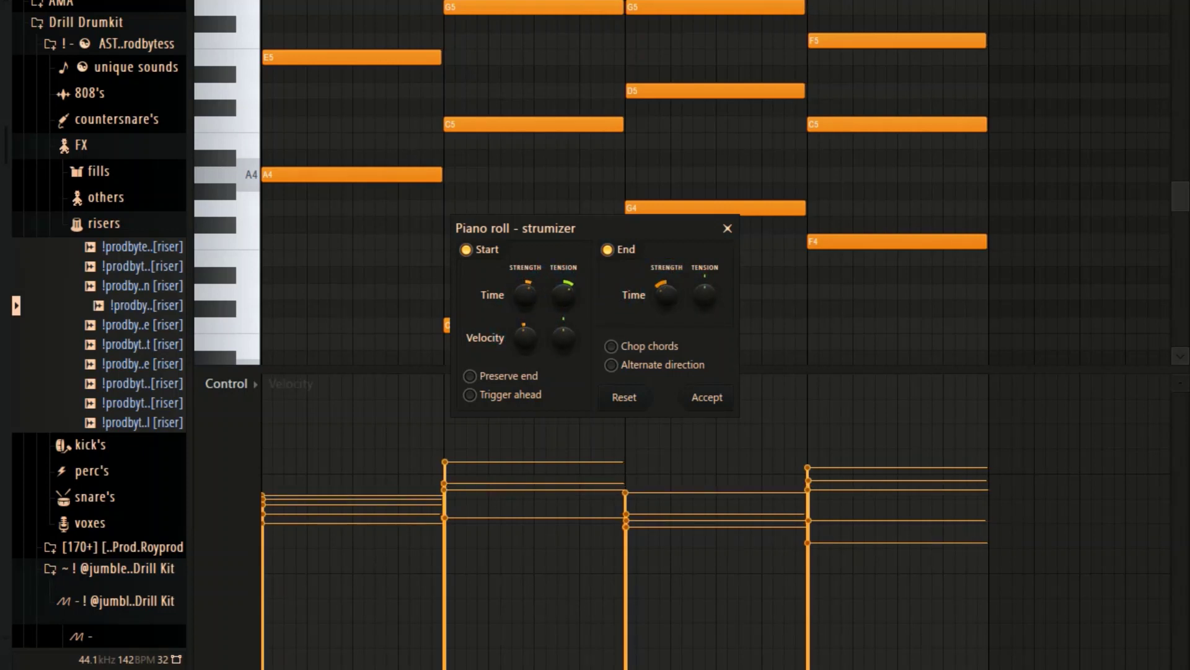
{"action": "left_click", "coordinate": [697, 397]}
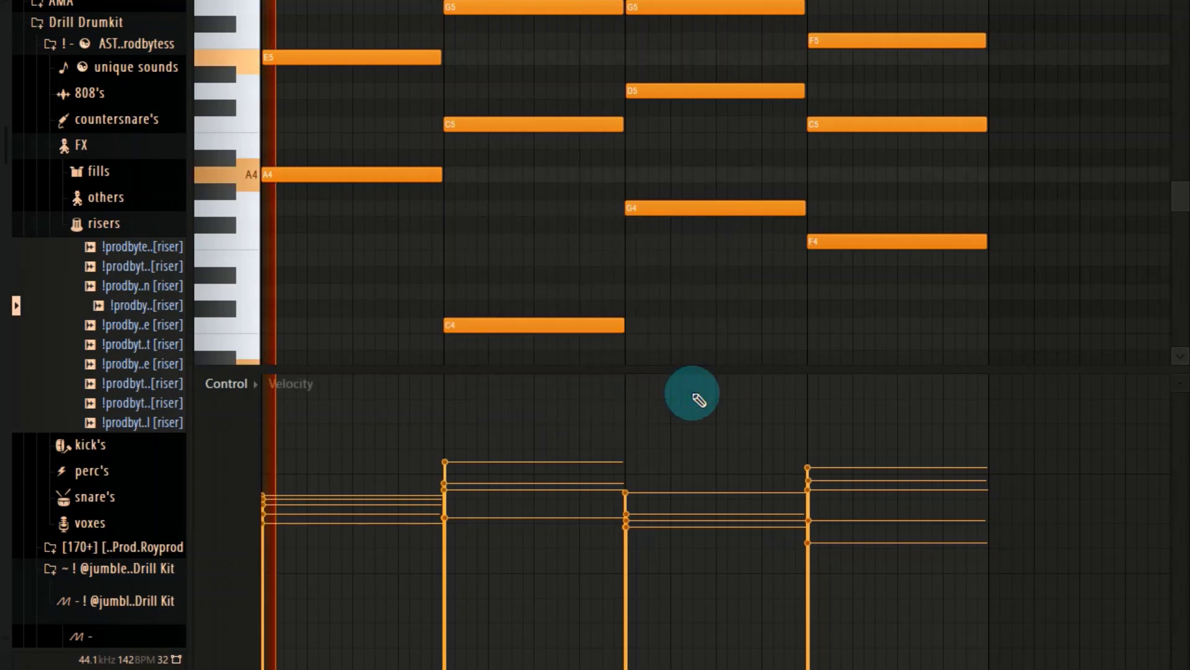
Step: Play back the strummed progression and examine the staggered note starts and ends up close
{"action": "key", "text": "space"}
{"action": "scroll", "coordinate": [502, 314], "scroll_direction": "up", "scroll_amount": 5}
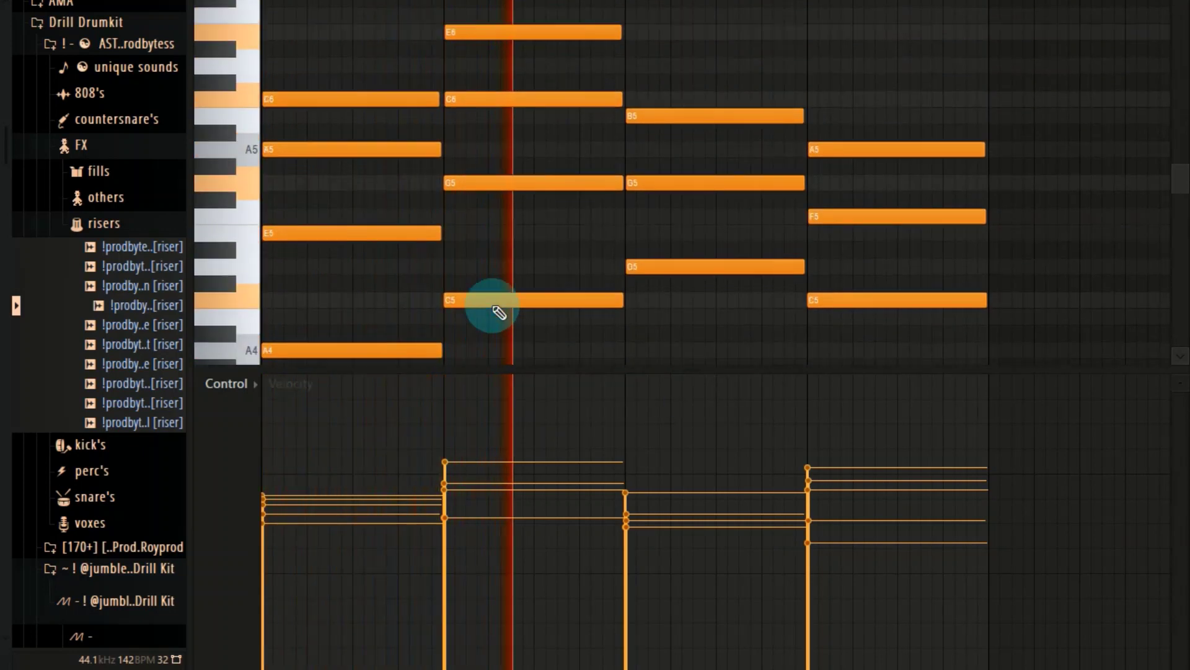
{"action": "scroll", "coordinate": [494, 307], "scroll_direction": "down", "scroll_amount": 3}
{"action": "scroll", "coordinate": [1025, 0], "scroll_direction": "up", "scroll_amount": 5}
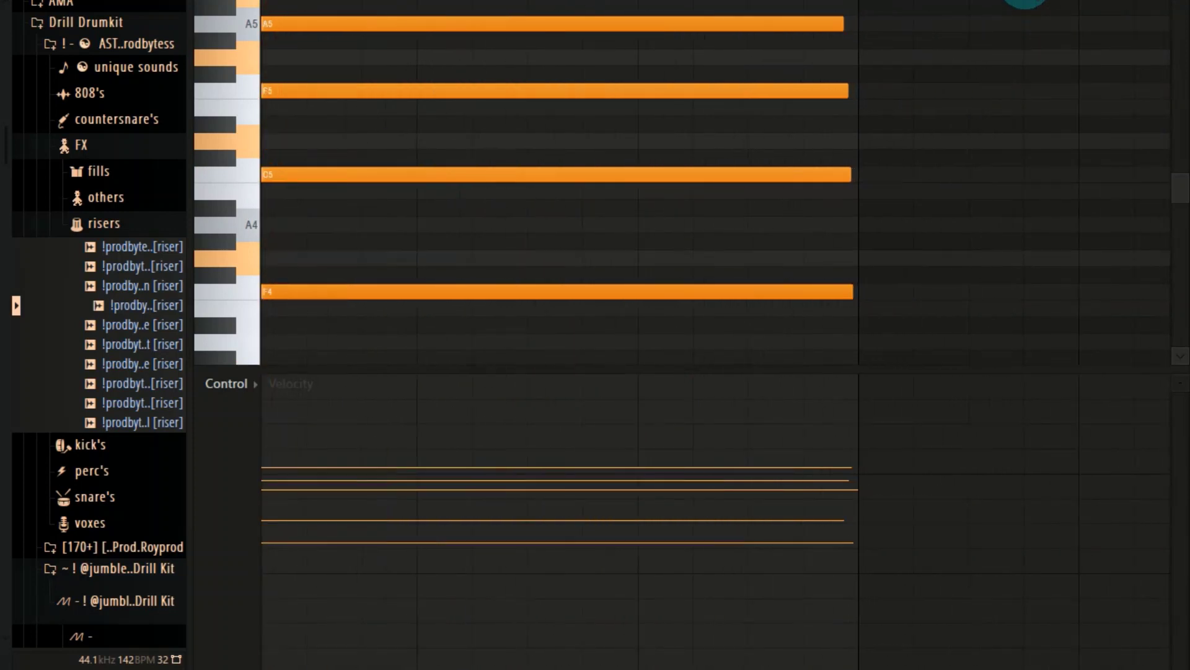
{"action": "scroll", "coordinate": [916, 192], "scroll_direction": "down", "scroll_amount": 1}
{"action": "scroll", "coordinate": [918, 192], "scroll_direction": "up", "scroll_amount": 4}
{"action": "scroll", "coordinate": [917, 192], "scroll_direction": "down", "scroll_amount": 6}
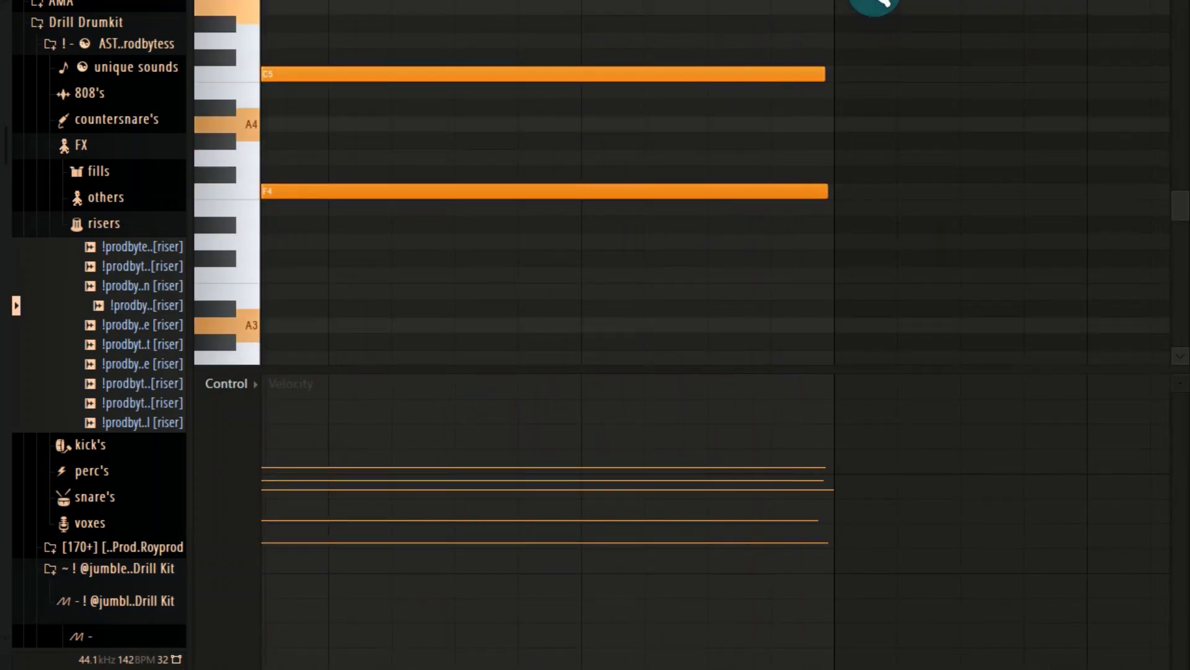
{"action": "scroll", "coordinate": [877, 5], "scroll_direction": "down", "scroll_amount": 5}
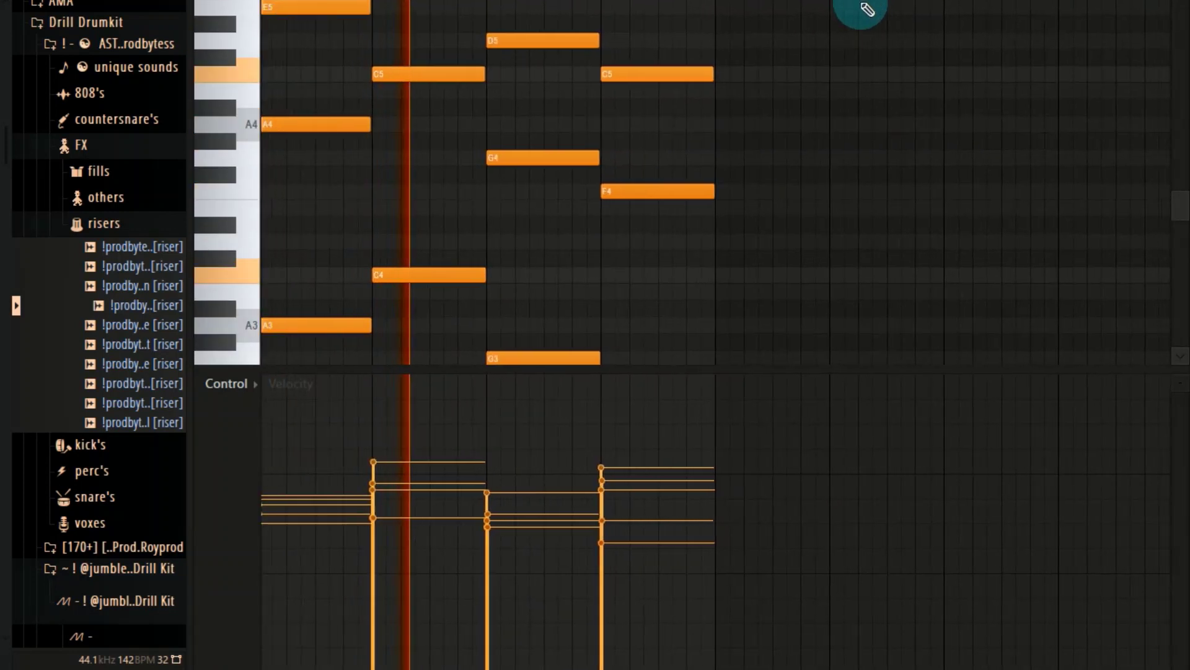
{"action": "scroll", "coordinate": [798, 166], "scroll_direction": "down", "scroll_amount": 3}
{"action": "scroll", "coordinate": [751, 158], "scroll_direction": "up", "scroll_amount": 3}
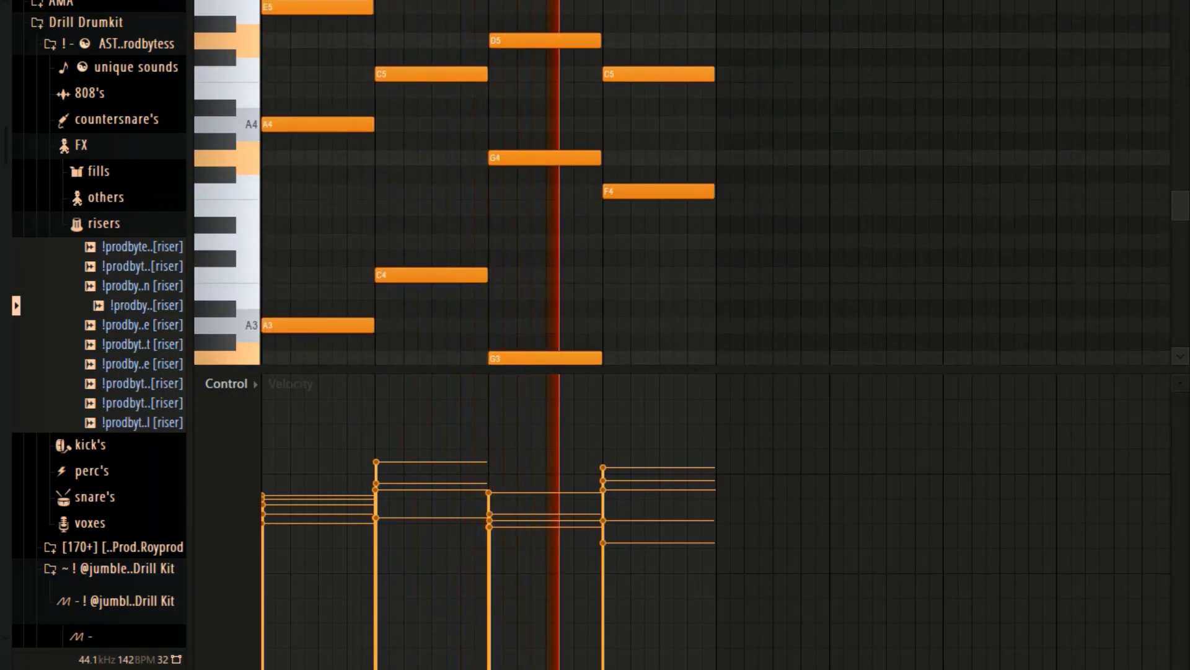
{"action": "key", "text": "space"}
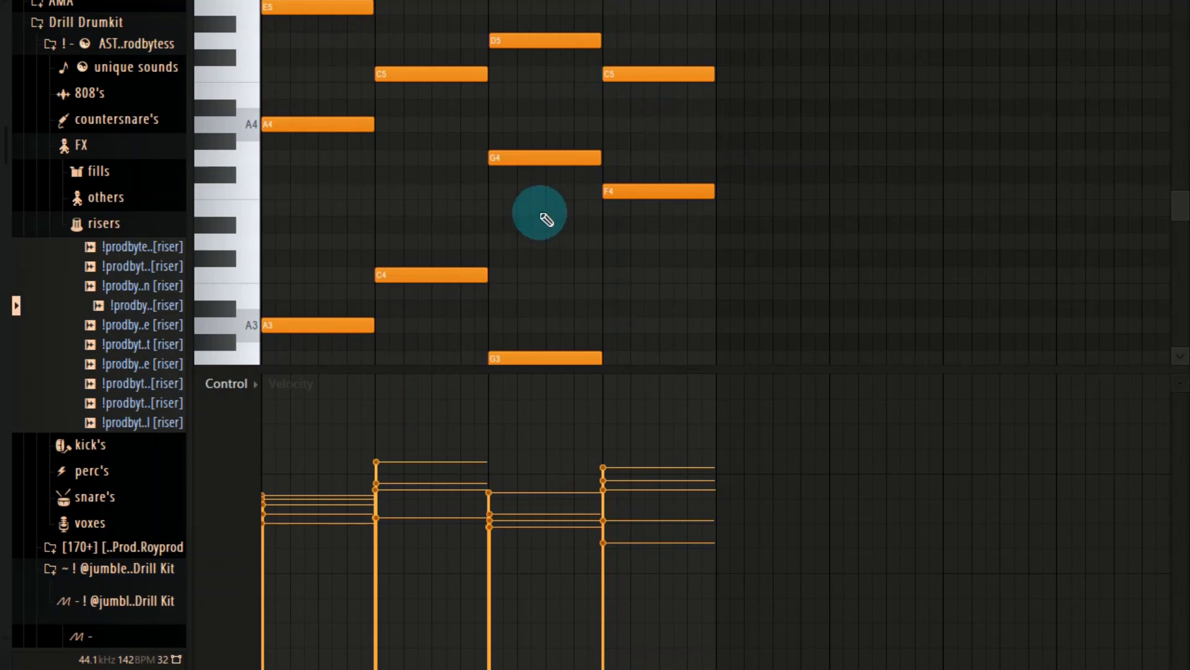
Step: Change the piano roll's scale highlighting to Minor Pentatonic, keeping A as the root note
{"action": "scroll", "coordinate": [690, 37], "scroll_direction": "up", "scroll_amount": 5}
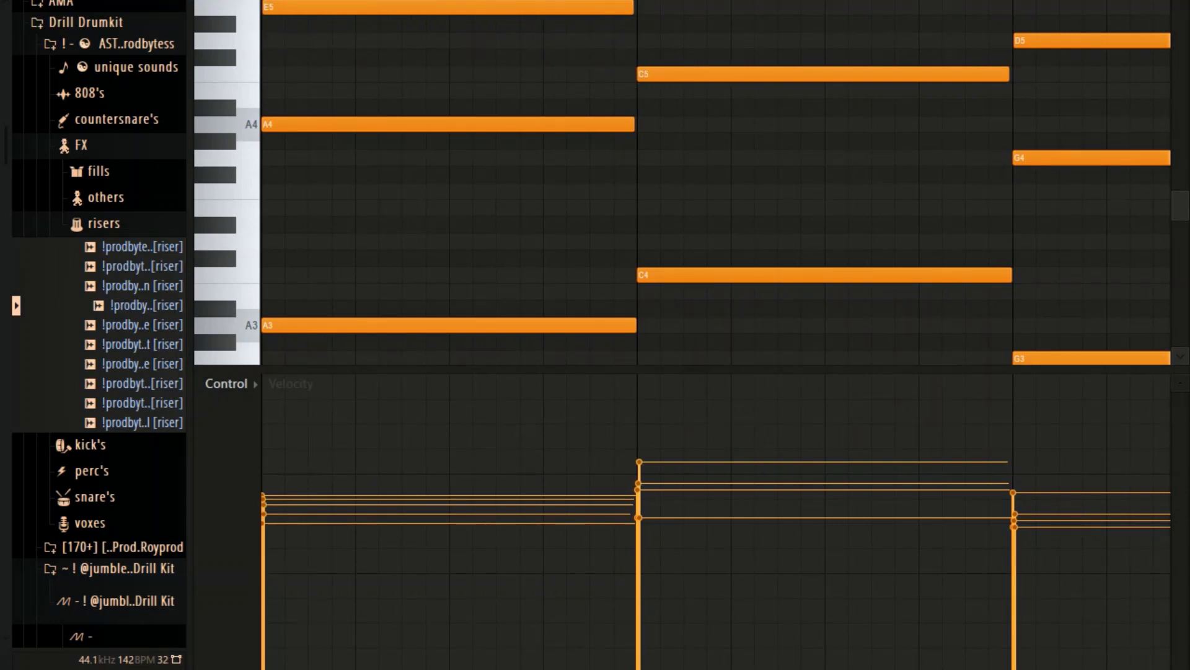
{"action": "left_click", "coordinate": [203, 1]}
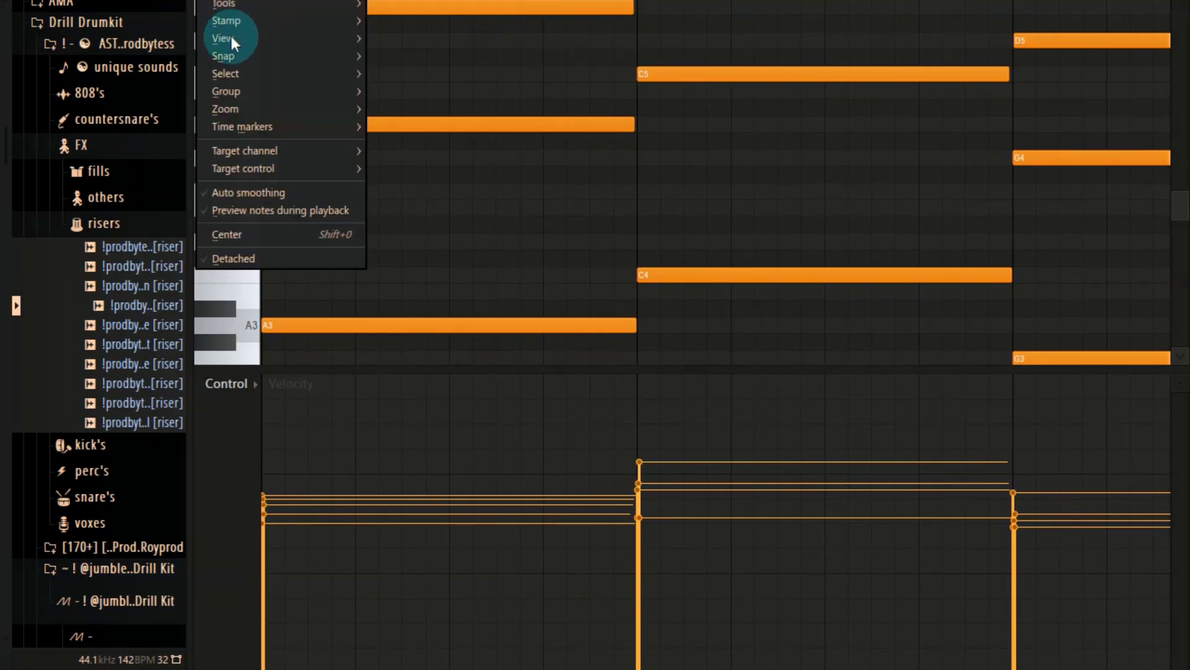
{"action": "mouse_move", "coordinate": [236, 42]}
{"action": "mouse_move", "coordinate": [511, 302]}
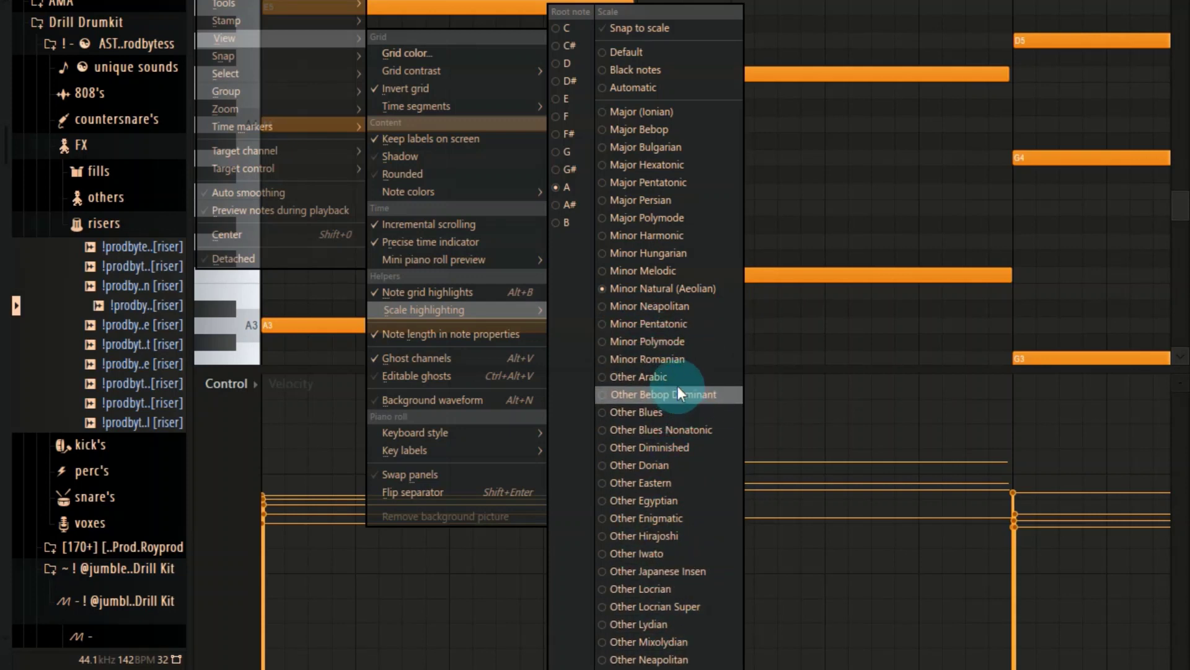
{"action": "left_click", "coordinate": [672, 325]}
Step: Clone the Addictive Keys channel and bring up the clone's empty piano roll
{"action": "key", "text": "F6"}
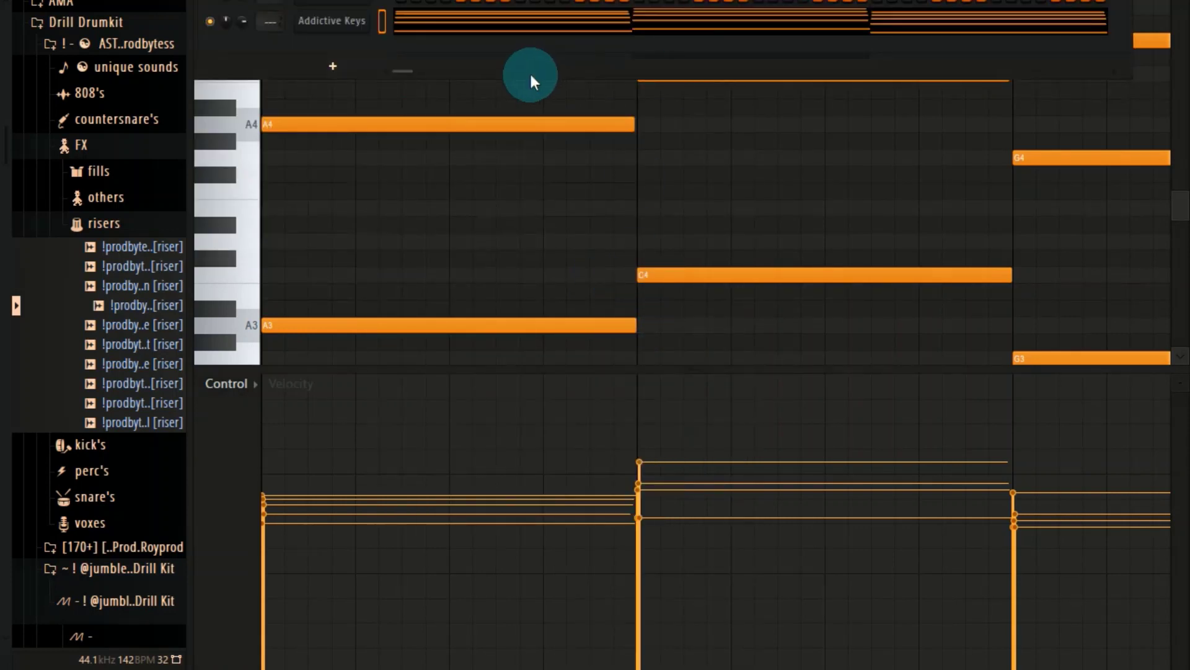
{"action": "right_click", "coordinate": [345, 36]}
{"action": "left_click", "coordinate": [474, 197]}
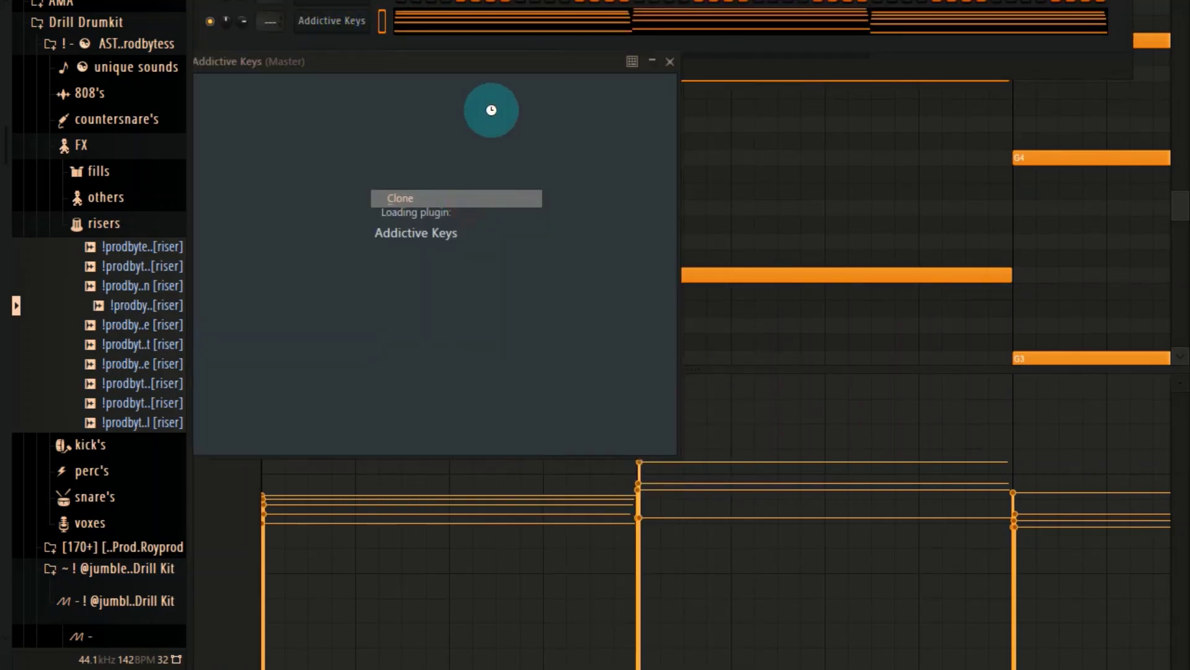
{"action": "key", "text": "F7"}
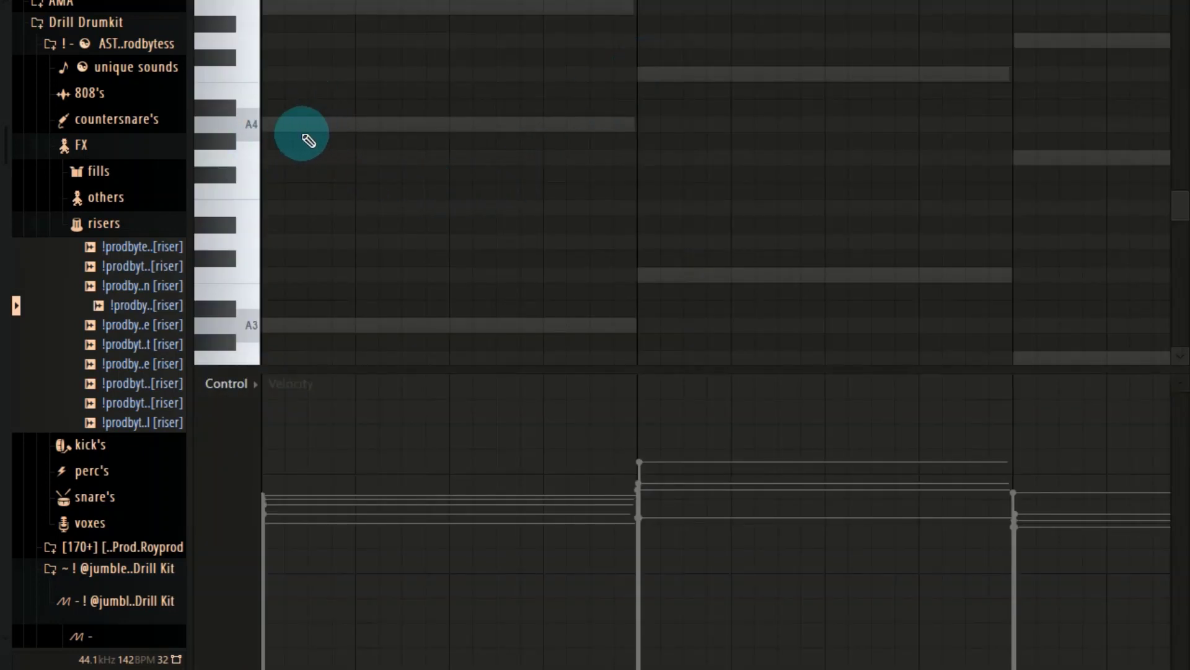
{"action": "left_click", "coordinate": [329, 125]}
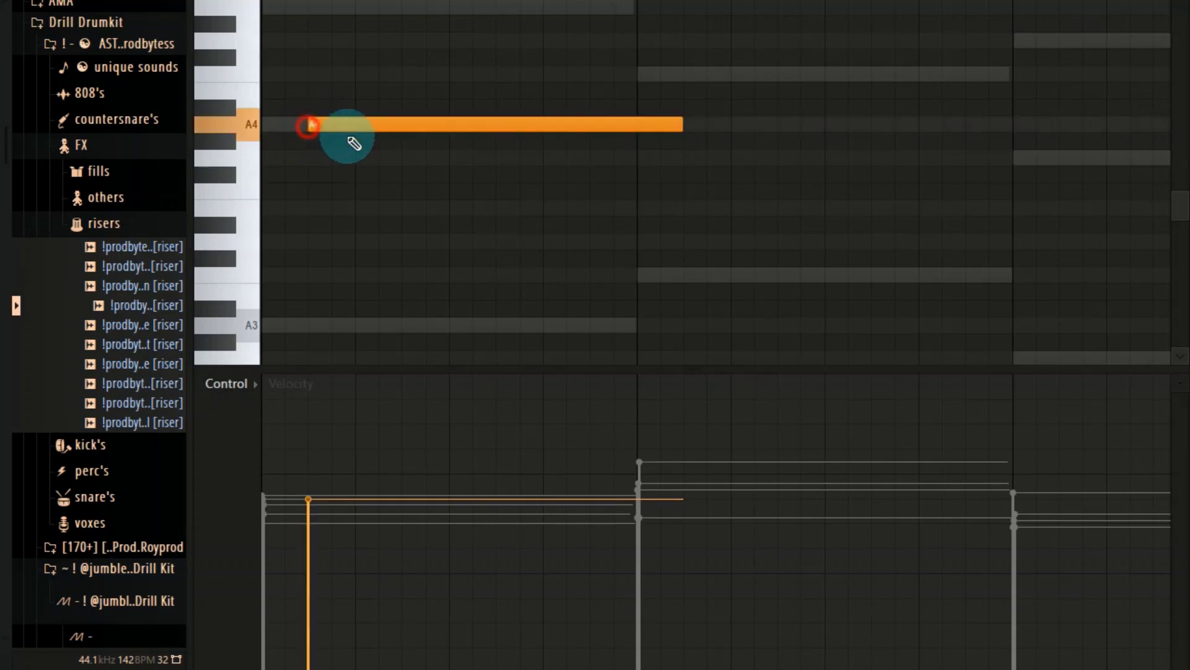
{"action": "left_click_drag", "start_coordinate": [675, 123], "coordinate": [260, 139]}
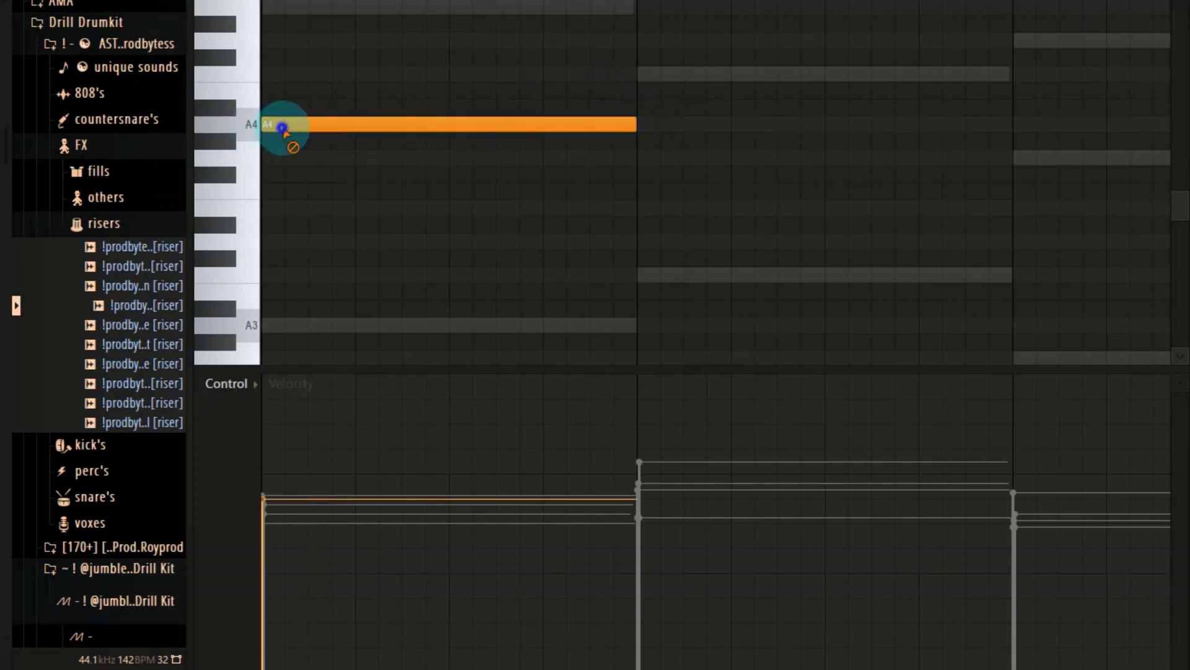
{"action": "right_click", "coordinate": [282, 127]}
Step: Place an A6 note at the very start of the first bar and shorten it to one grid step
{"action": "scroll", "coordinate": [285, 127], "scroll_direction": "up", "scroll_amount": 7}
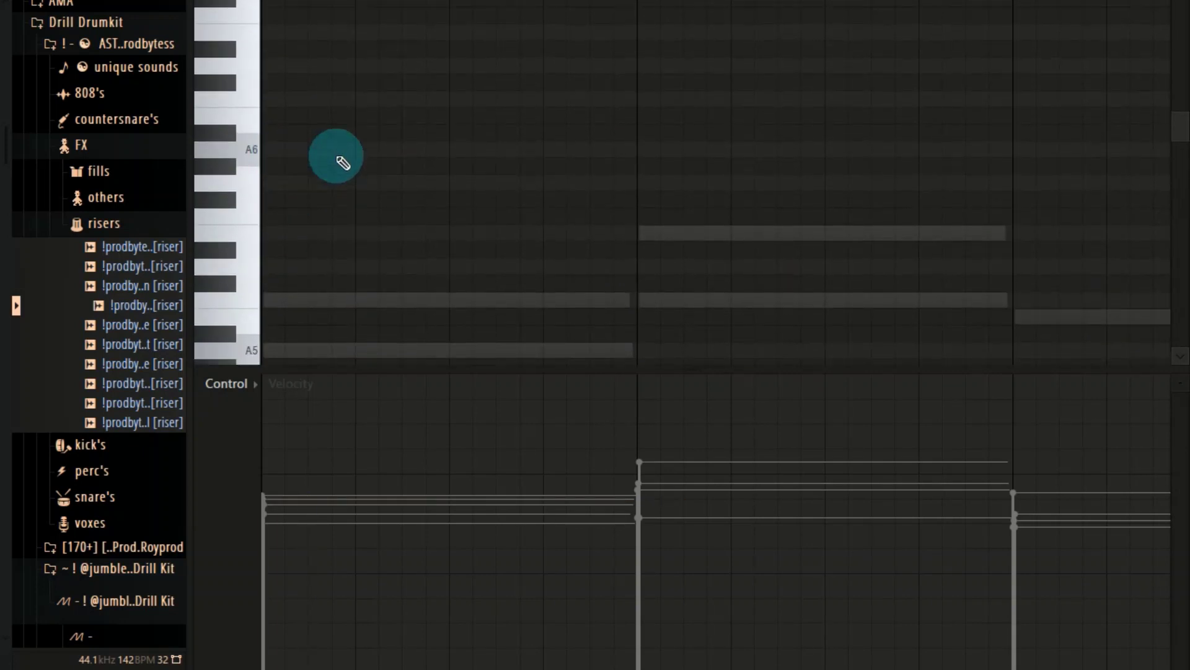
{"action": "scroll", "coordinate": [343, 163], "scroll_direction": "up", "scroll_amount": 4}
{"action": "left_click", "coordinate": [308, 227]}
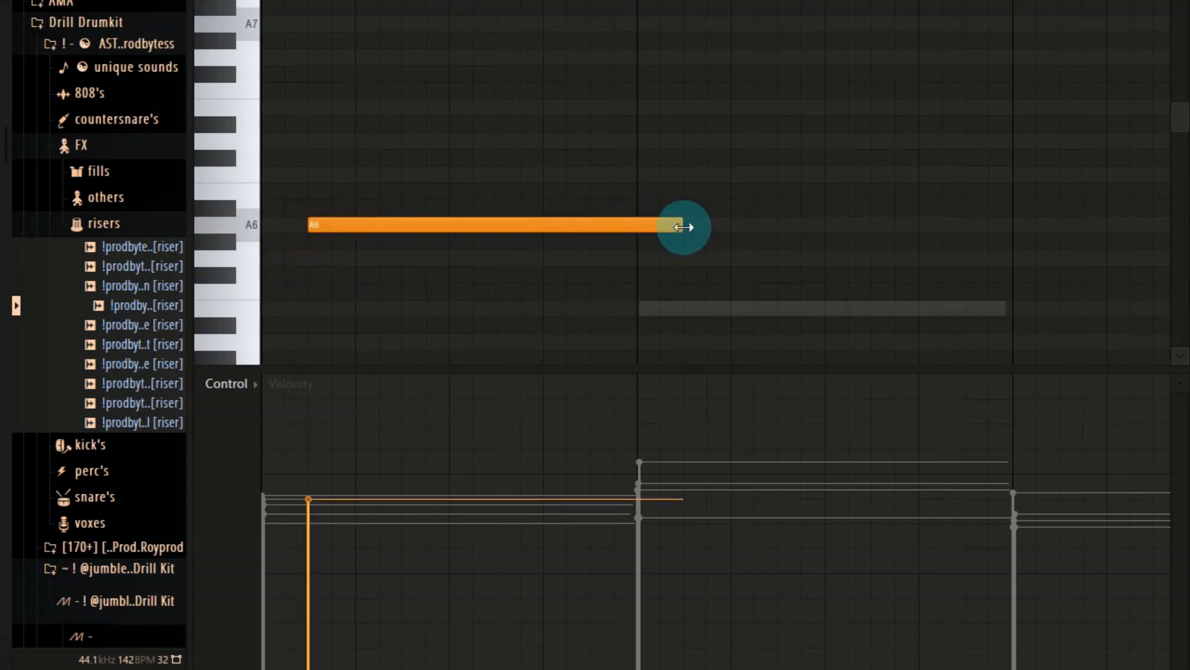
{"action": "left_click_drag", "start_coordinate": [682, 227], "coordinate": [274, 224]}
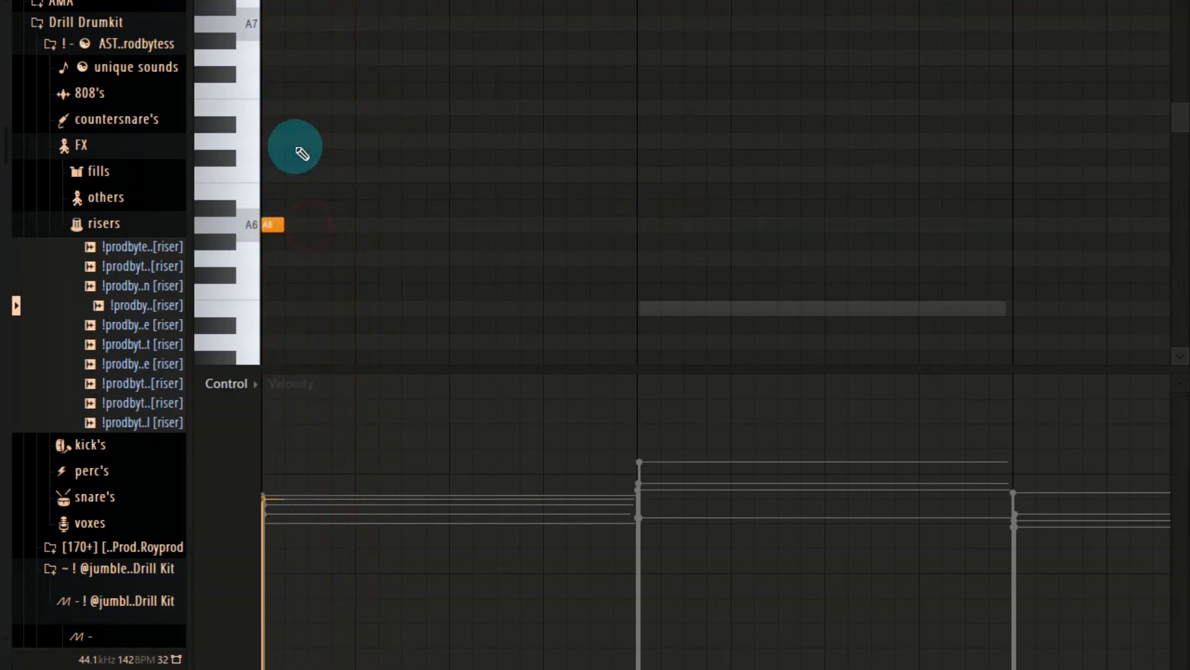
Step: Continue the first bar's melody with short C7, E7, D7 and A6 notes, playing the pattern while adding them
{"action": "left_click", "coordinate": [310, 107]}
{"action": "key", "text": "space"}
{"action": "key", "text": "space"}
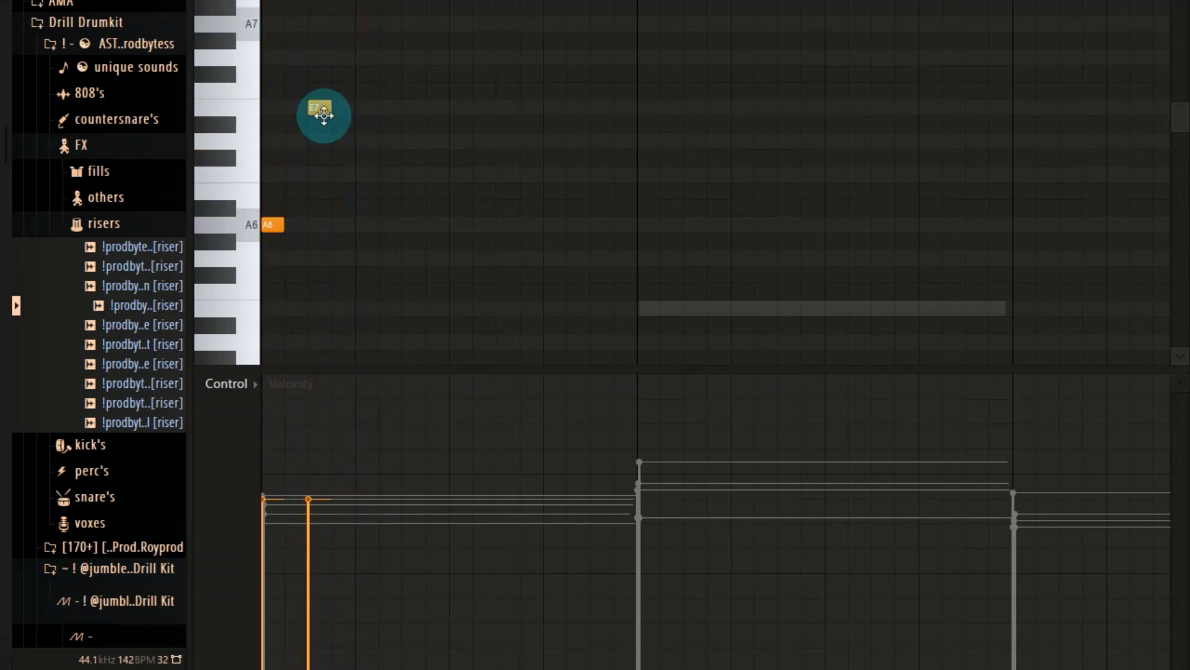
{"action": "left_click_drag", "start_coordinate": [319, 110], "coordinate": [317, 17]}
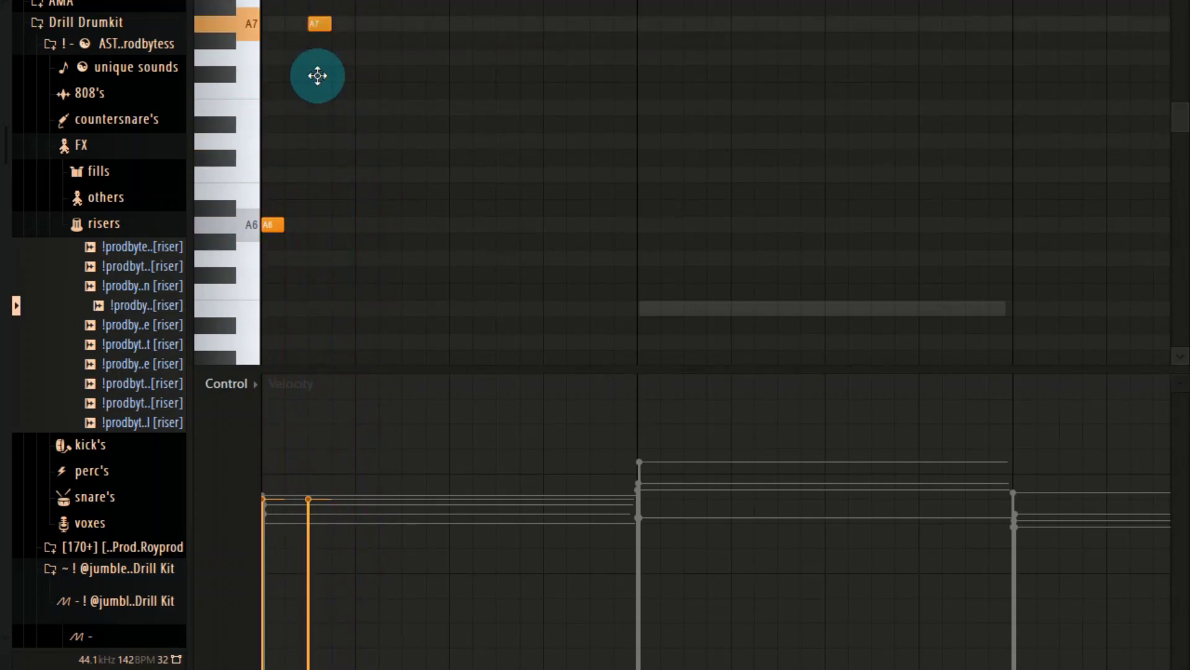
{"action": "left_click_drag", "start_coordinate": [317, 76], "coordinate": [326, 173]}
{"action": "key", "text": "space"}
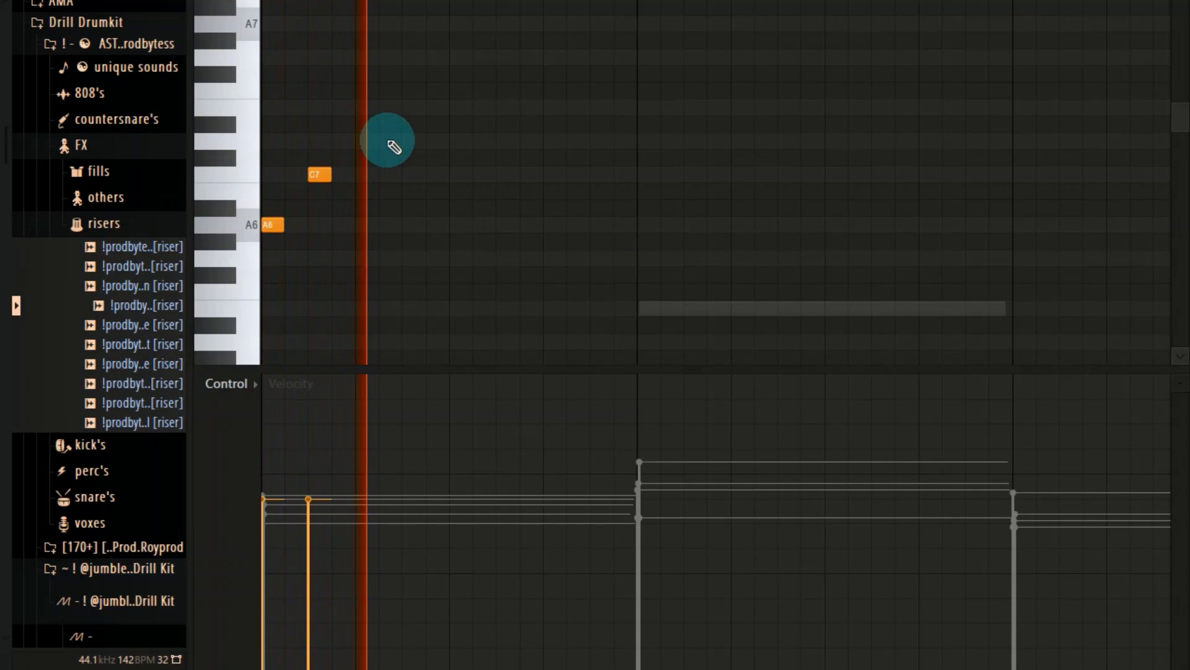
{"action": "left_click", "coordinate": [411, 108]}
{"action": "left_click", "coordinate": [468, 142]}
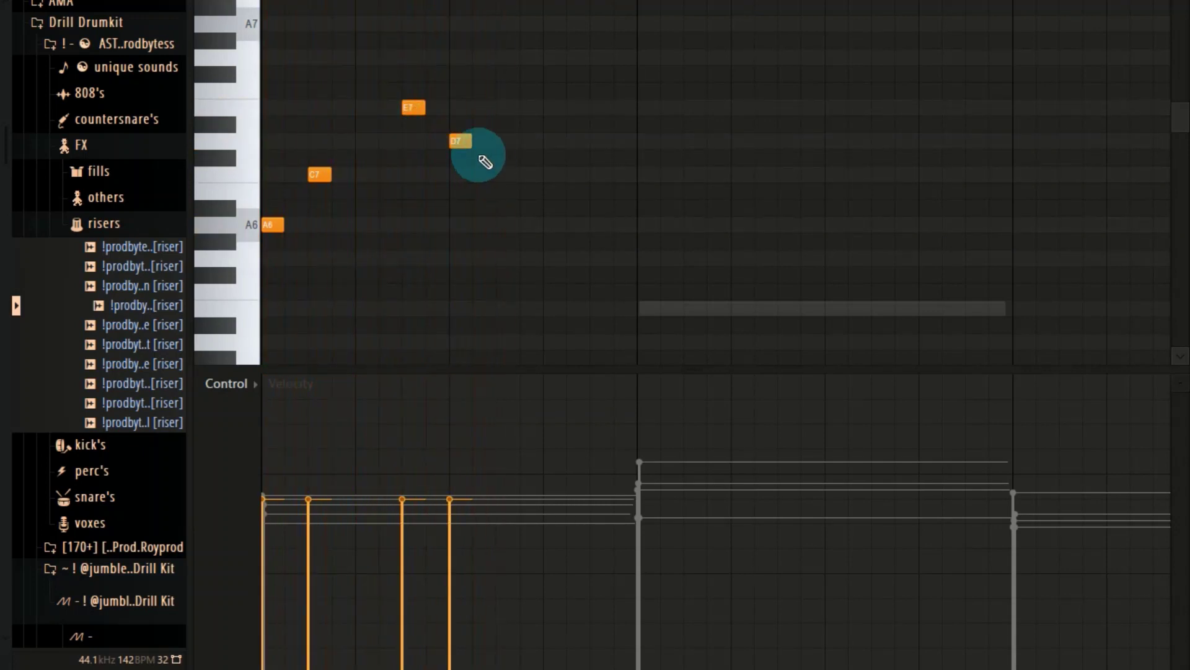
{"action": "left_click", "coordinate": [550, 226]}
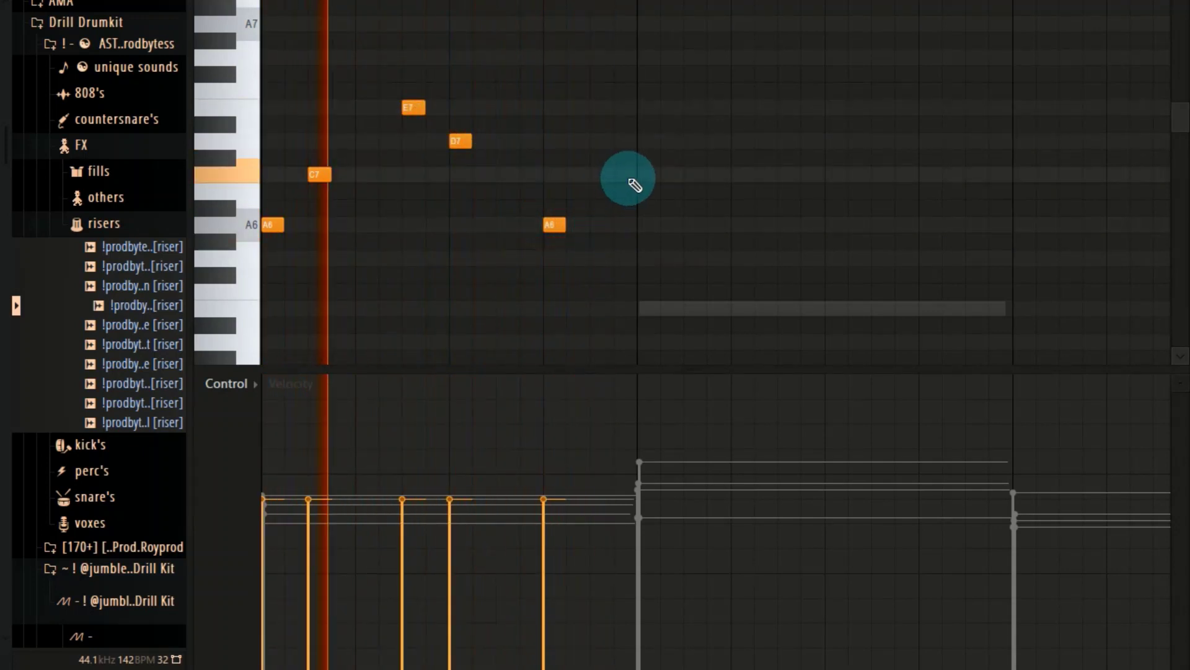
Step: Fill the second bar with short melody notes D7, G7, E7, G7 and E7, starting on its first beat
{"action": "left_click", "coordinate": [648, 143]}
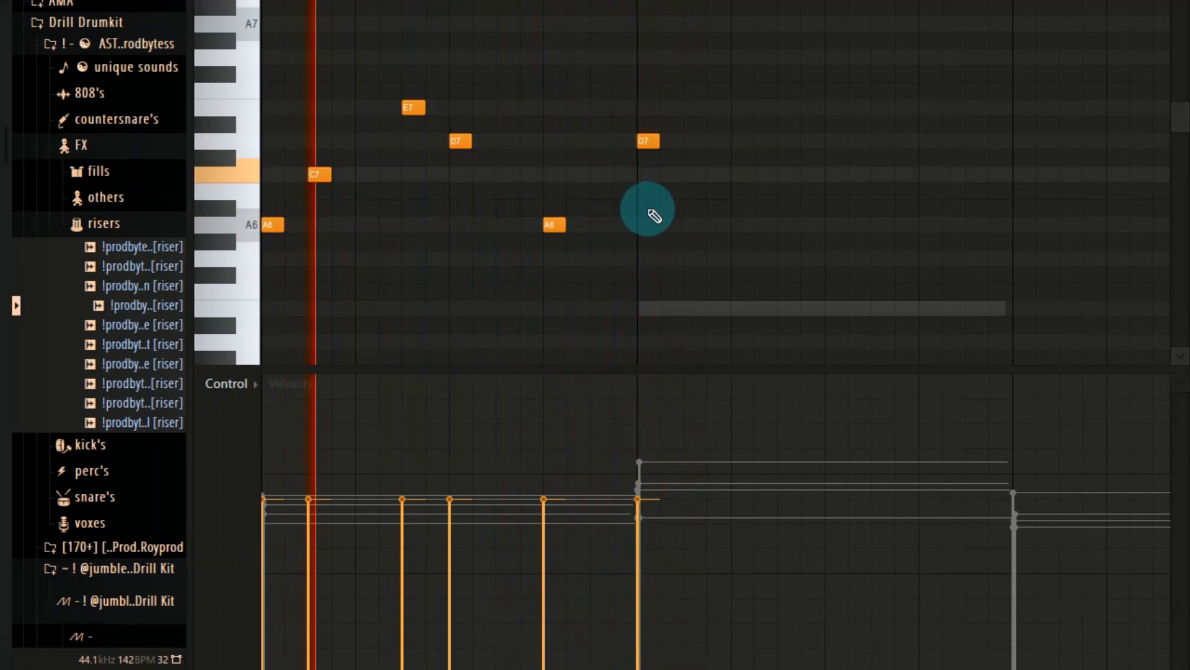
{"action": "left_click", "coordinate": [692, 58]}
{"action": "left_click", "coordinate": [712, 107]}
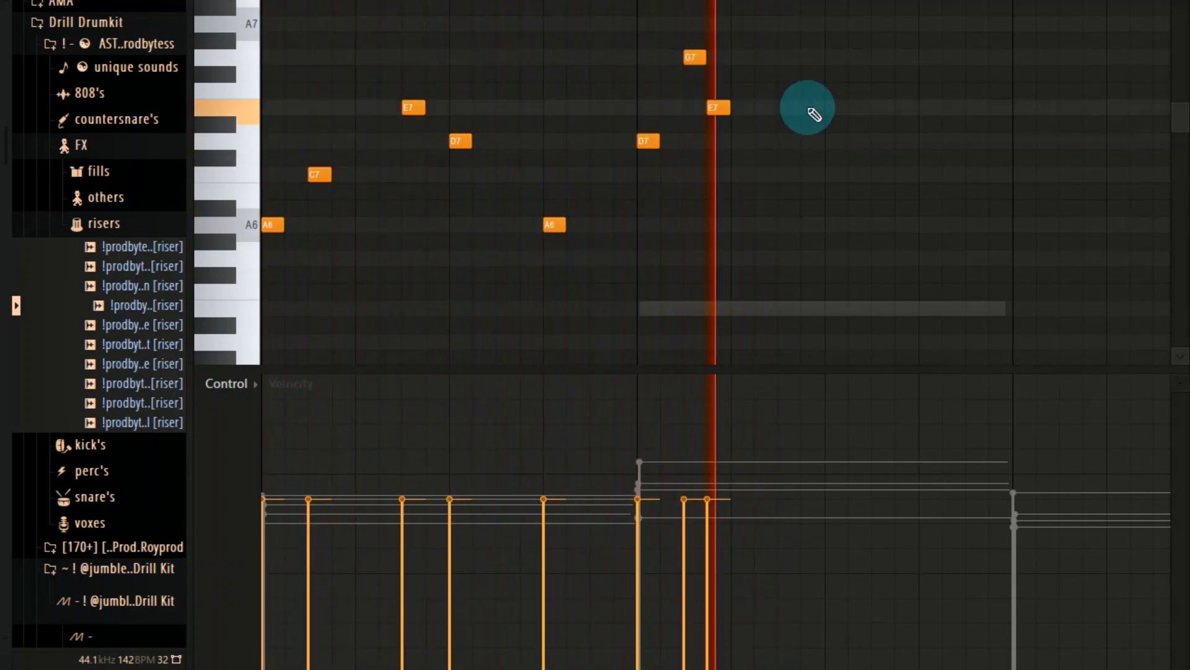
{"action": "left_click", "coordinate": [835, 58]}
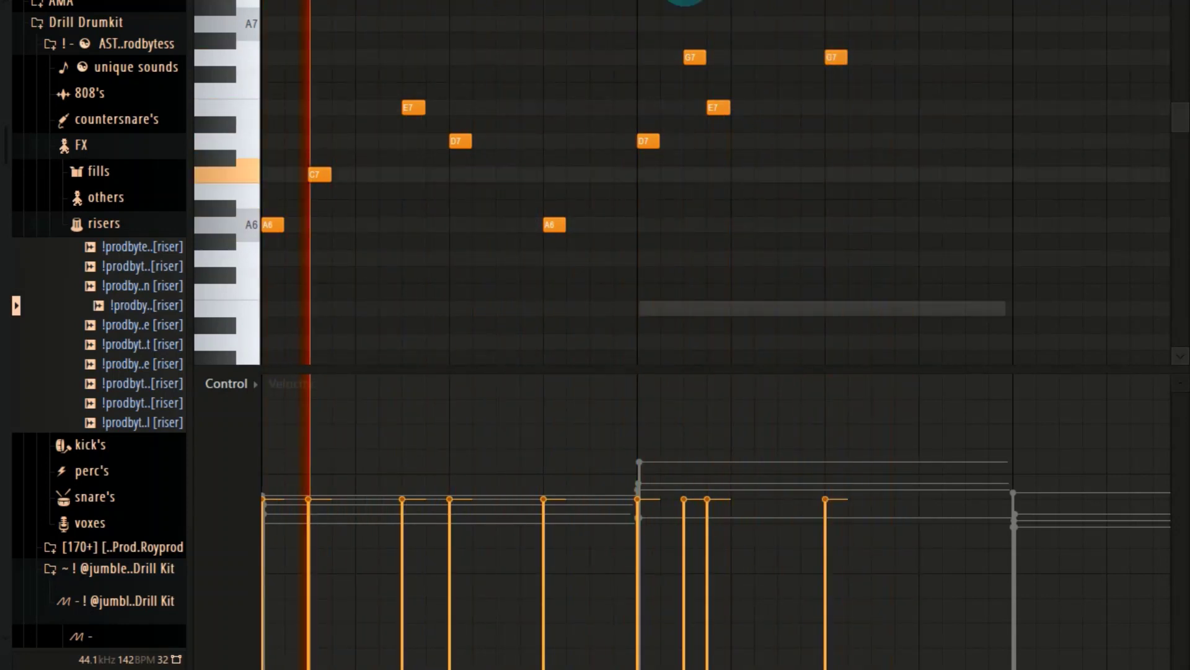
{"action": "scroll", "coordinate": [774, 5], "scroll_direction": "down", "scroll_amount": 1}
{"action": "scroll", "coordinate": [1048, 3], "scroll_direction": "up", "scroll_amount": 1}
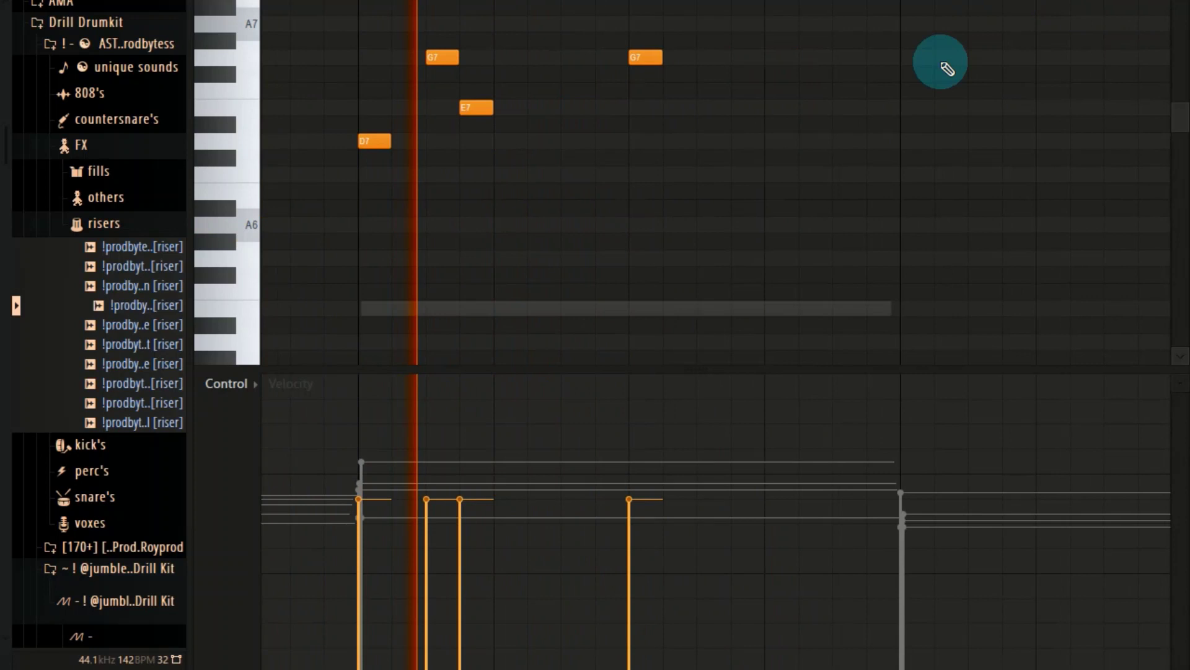
{"action": "left_click", "coordinate": [807, 110]}
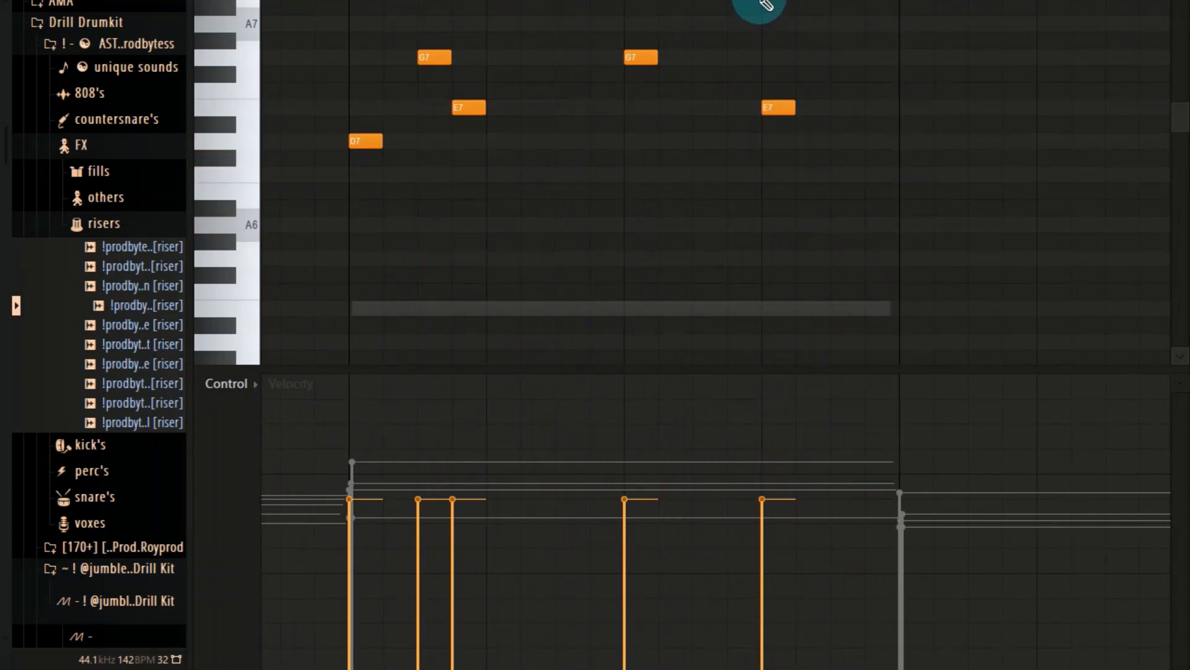
Step: Fill the third bar with short melody notes C7, D7, E7, D7, E7 and D7, with C7 on the bar's start
{"action": "scroll", "coordinate": [756, 5], "scroll_direction": "down", "scroll_amount": 2}
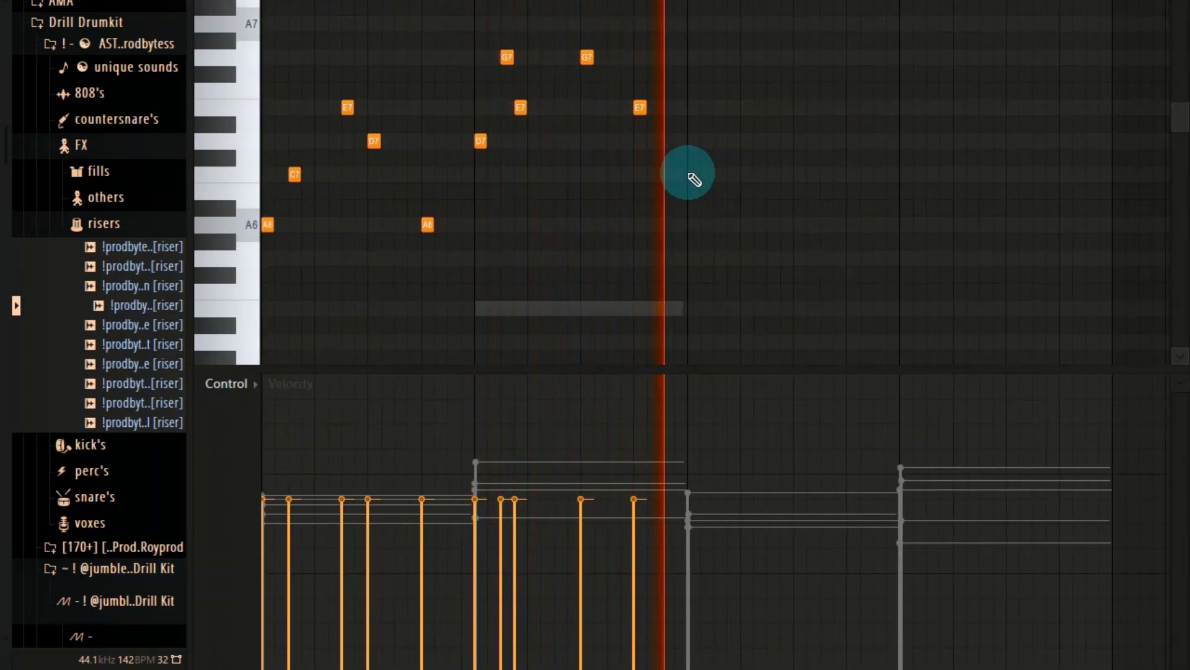
{"action": "left_click", "coordinate": [691, 176]}
{"action": "left_click", "coordinate": [772, 110]}
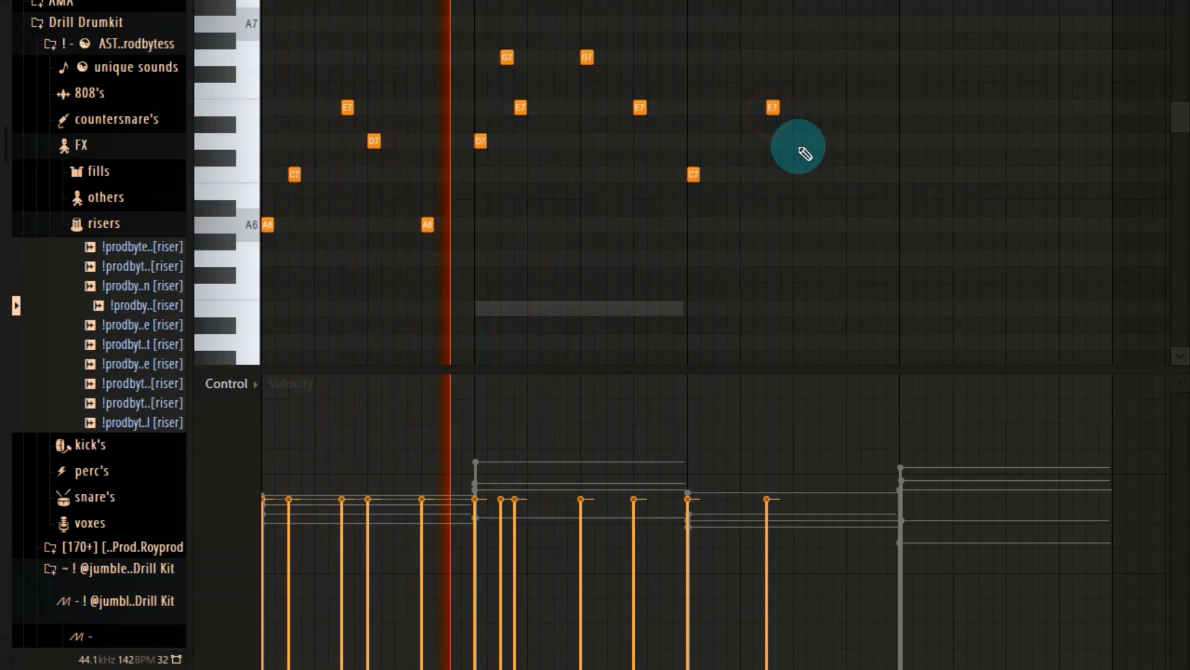
{"action": "left_click", "coordinate": [800, 142]}
{"action": "left_click", "coordinate": [853, 109]}
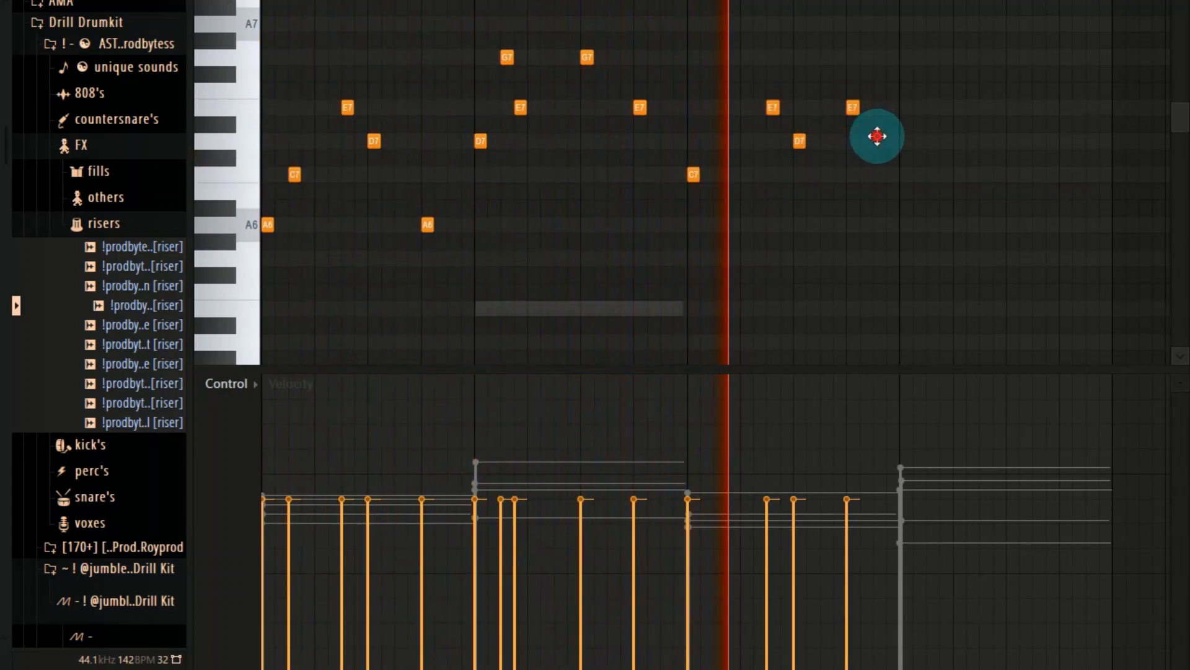
{"action": "left_click", "coordinate": [878, 140]}
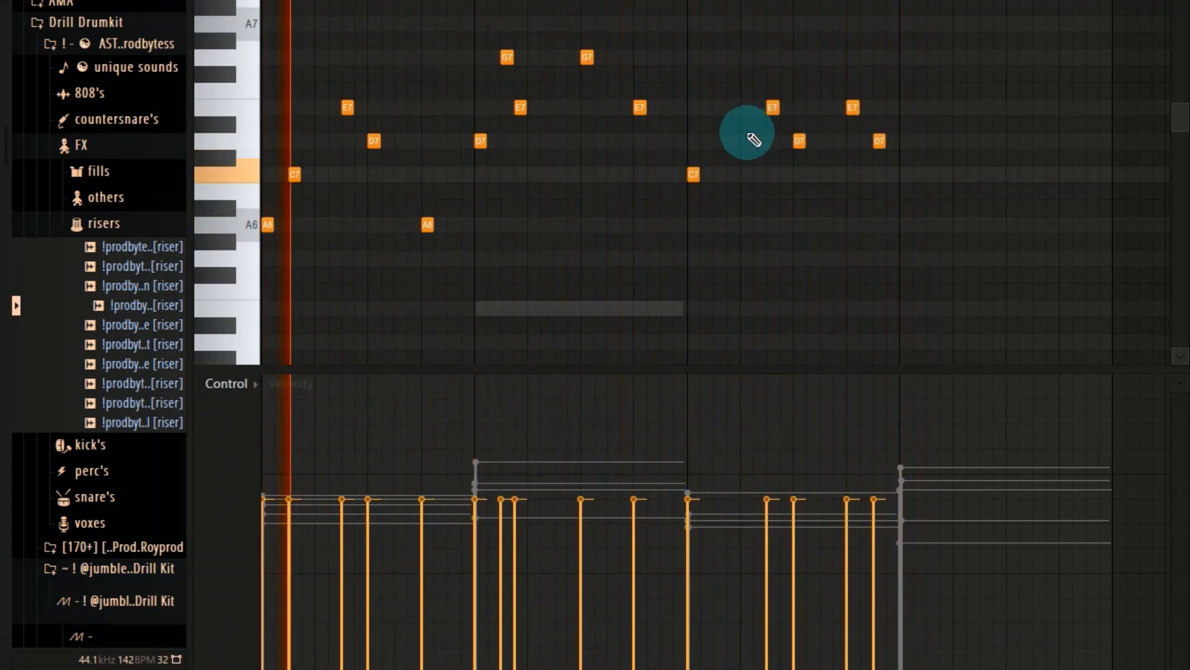
{"action": "left_click", "coordinate": [719, 143]}
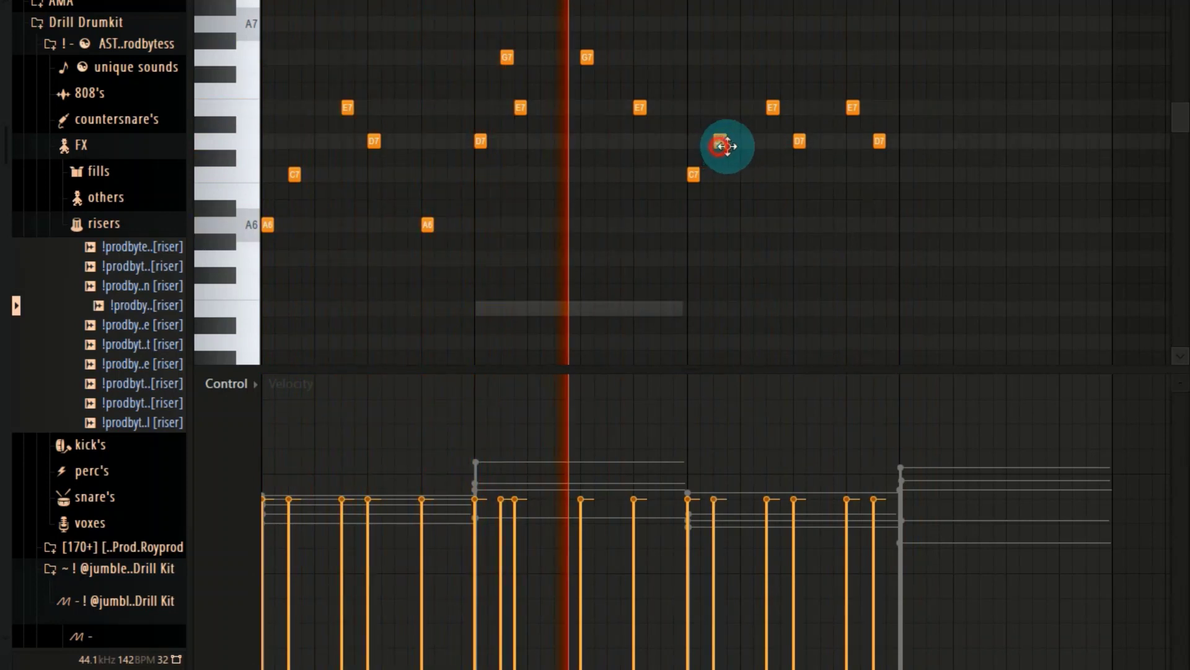
{"action": "left_click_drag", "start_coordinate": [722, 145], "coordinate": [736, 145]}
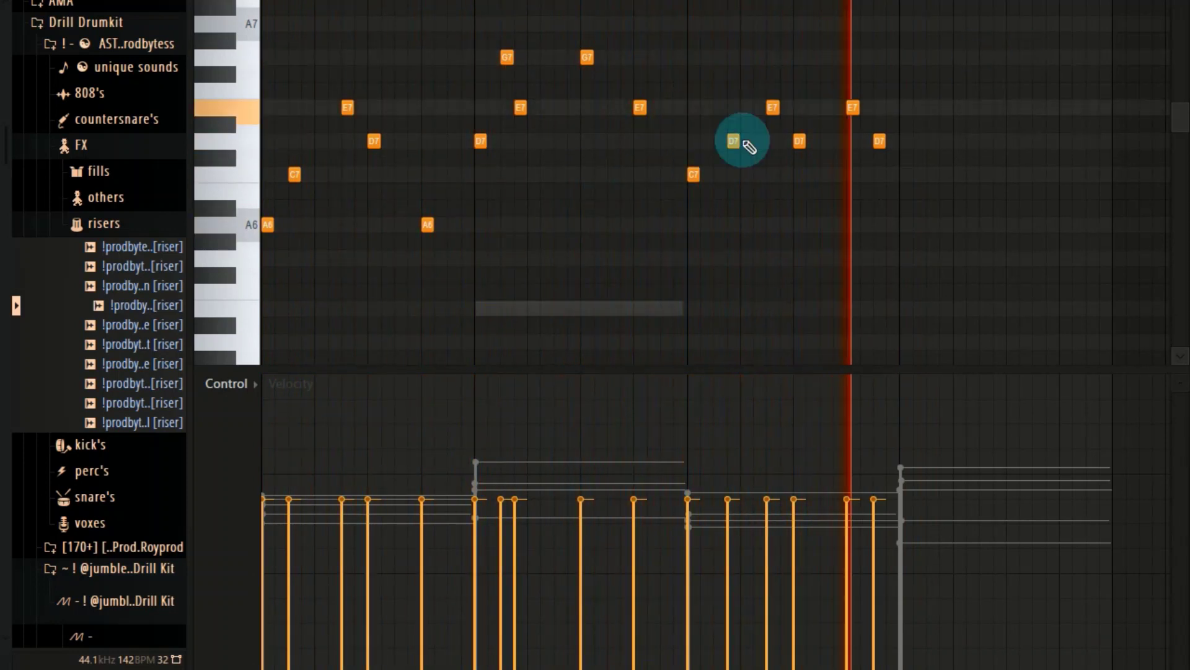
{"action": "scroll", "coordinate": [667, 2], "scroll_direction": "down", "scroll_amount": 2}
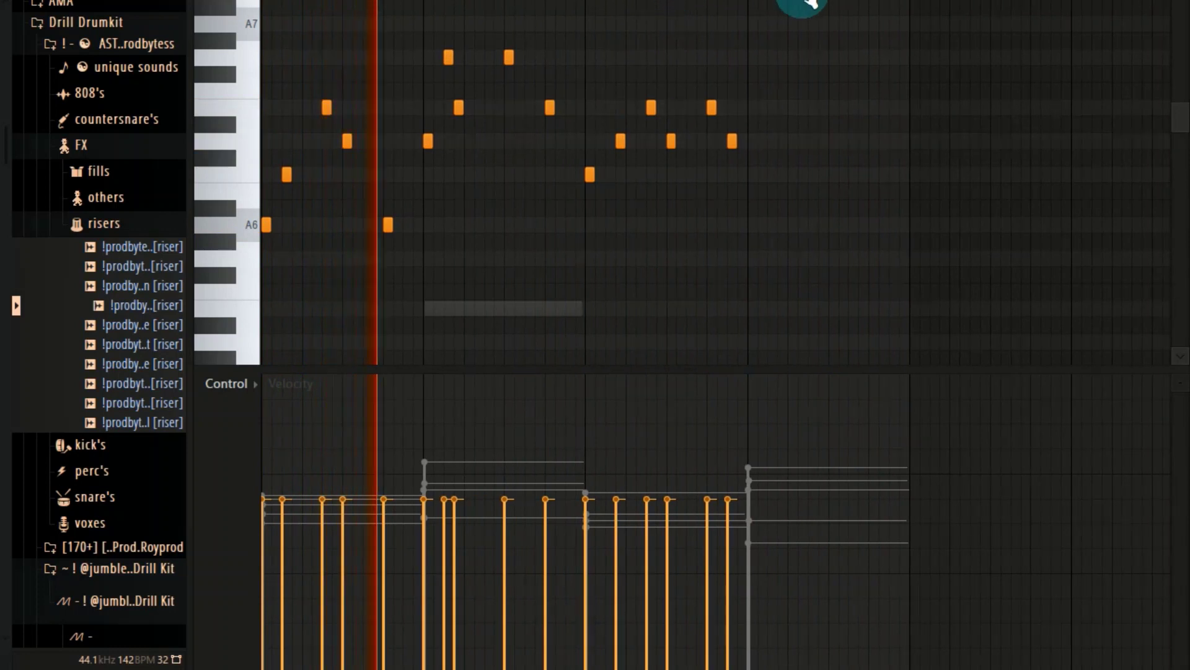
{"action": "scroll", "coordinate": [809, 3], "scroll_direction": "down", "scroll_amount": 2}
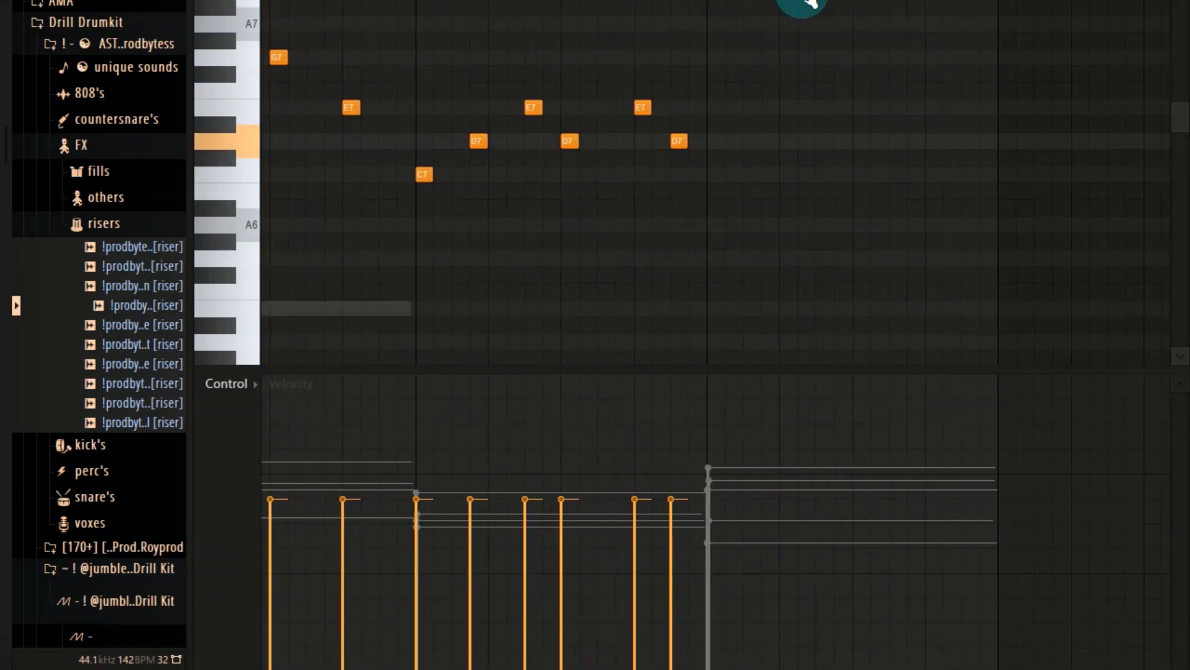
{"action": "left_click", "coordinate": [719, 224]}
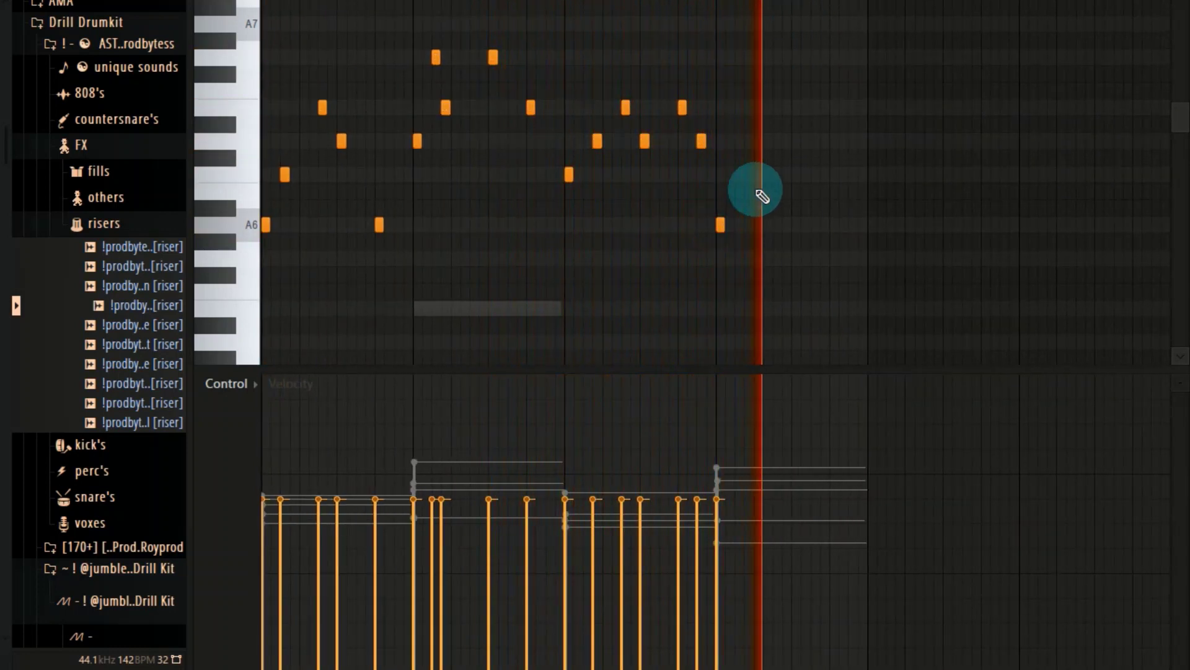
{"action": "right_click", "coordinate": [721, 225]}
Step: Fill the fourth bar with short melody notes G7, A7, G7, E7, D7 and C7, leaving the bar's start empty
{"action": "scroll", "coordinate": [747, 1], "scroll_direction": "up", "scroll_amount": 2}
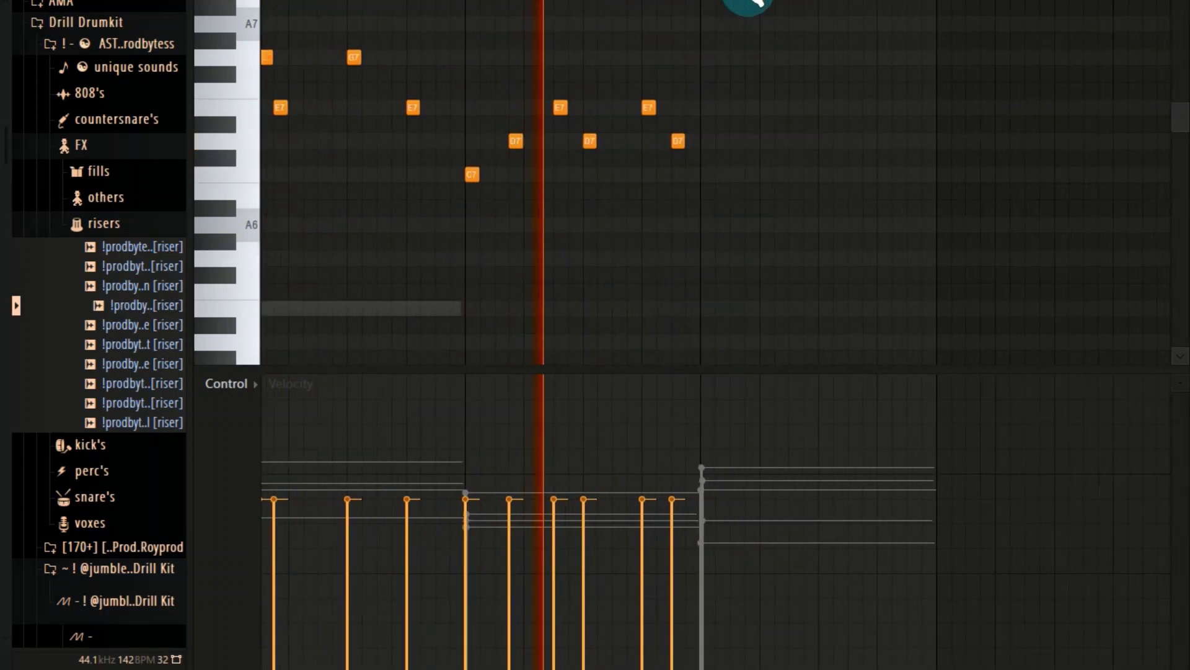
{"action": "scroll", "coordinate": [747, 3], "scroll_direction": "up", "scroll_amount": 2}
{"action": "left_click", "coordinate": [733, 57]}
{"action": "scroll", "coordinate": [809, 126], "scroll_direction": "up", "scroll_amount": 1}
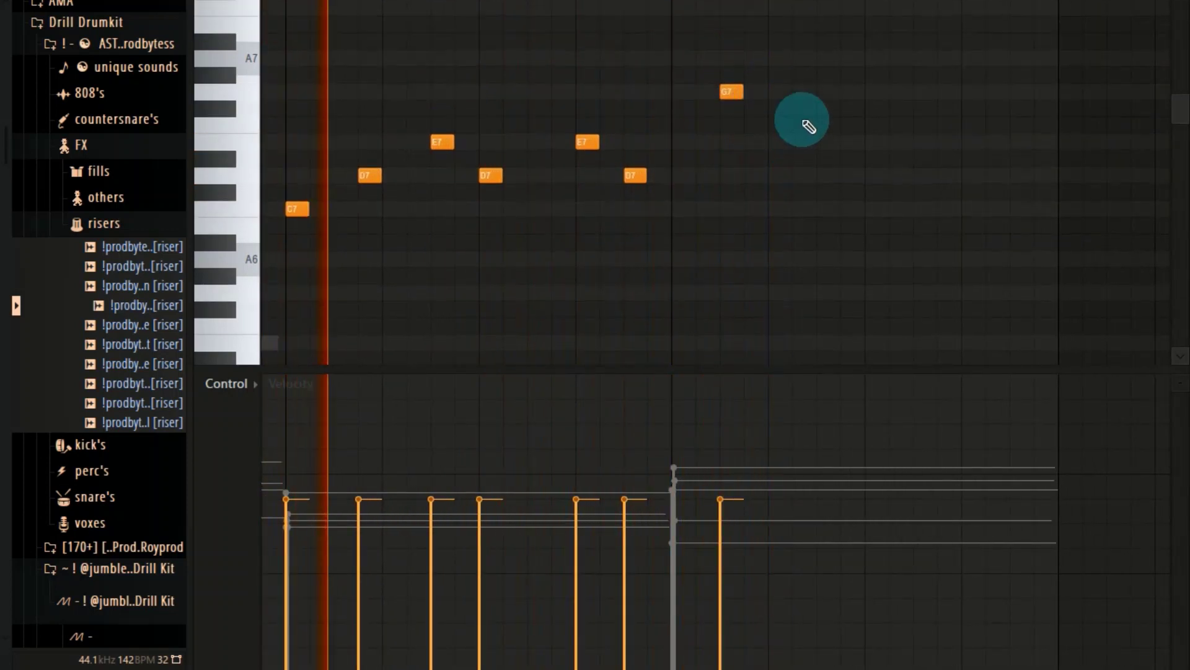
{"action": "scroll", "coordinate": [810, 126], "scroll_direction": "up", "scroll_amount": 1}
{"action": "left_click", "coordinate": [828, 74]}
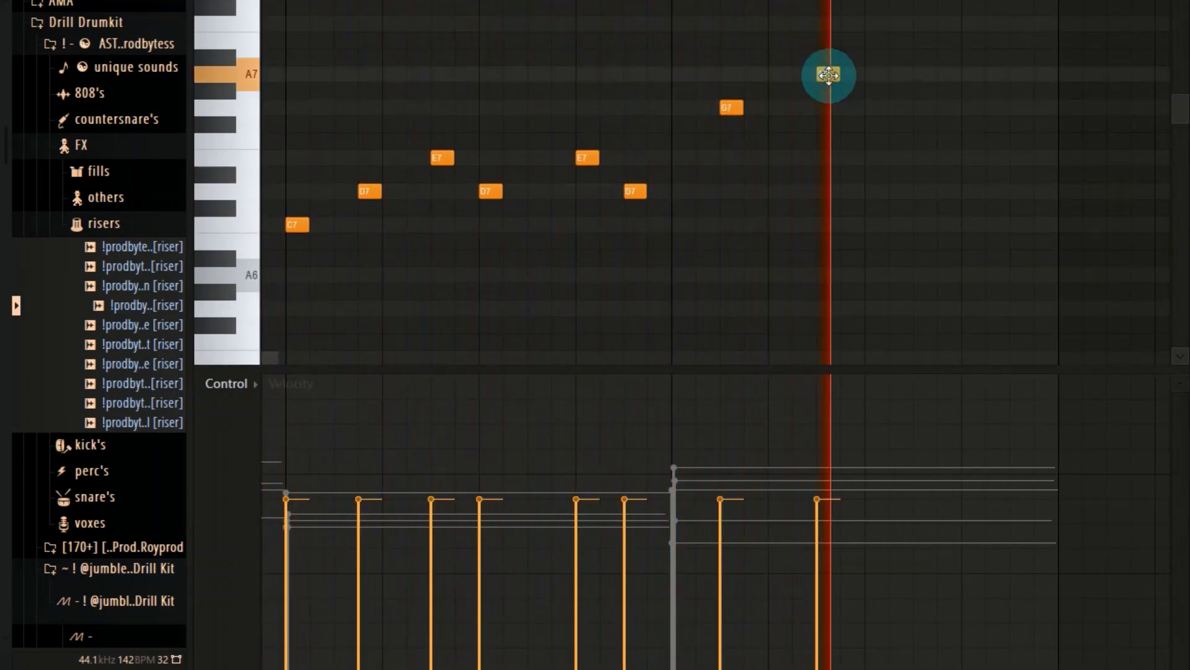
{"action": "left_click", "coordinate": [877, 106]}
{"action": "left_click", "coordinate": [924, 157]}
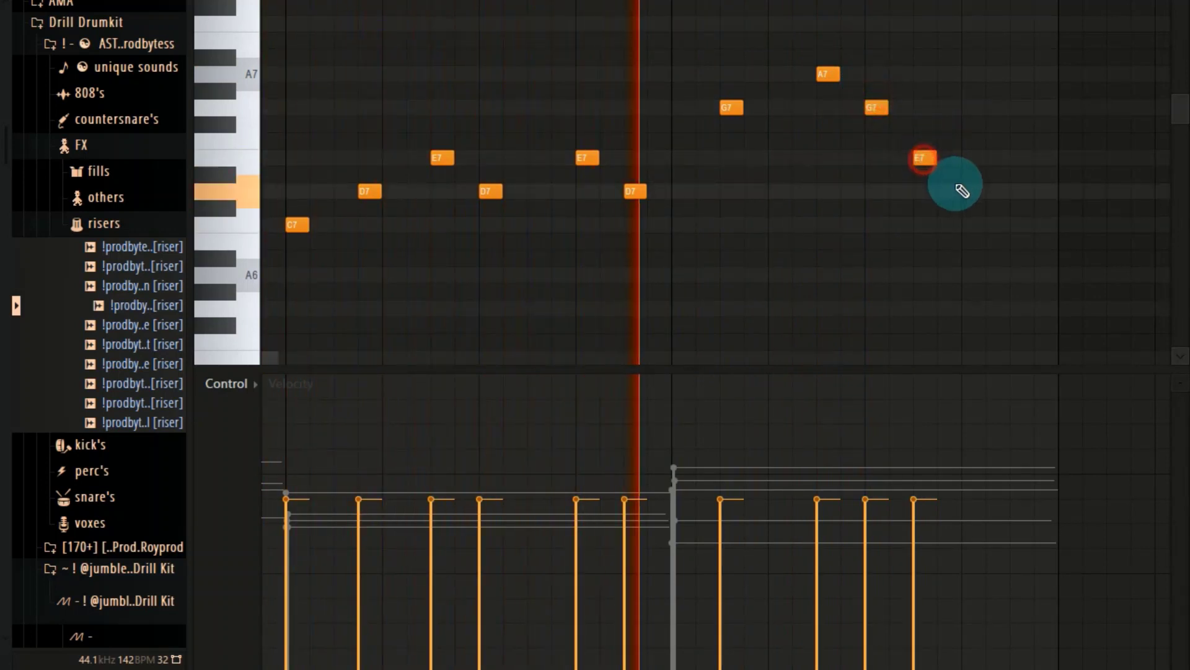
{"action": "left_click", "coordinate": [974, 191]}
{"action": "left_click", "coordinate": [1022, 225]}
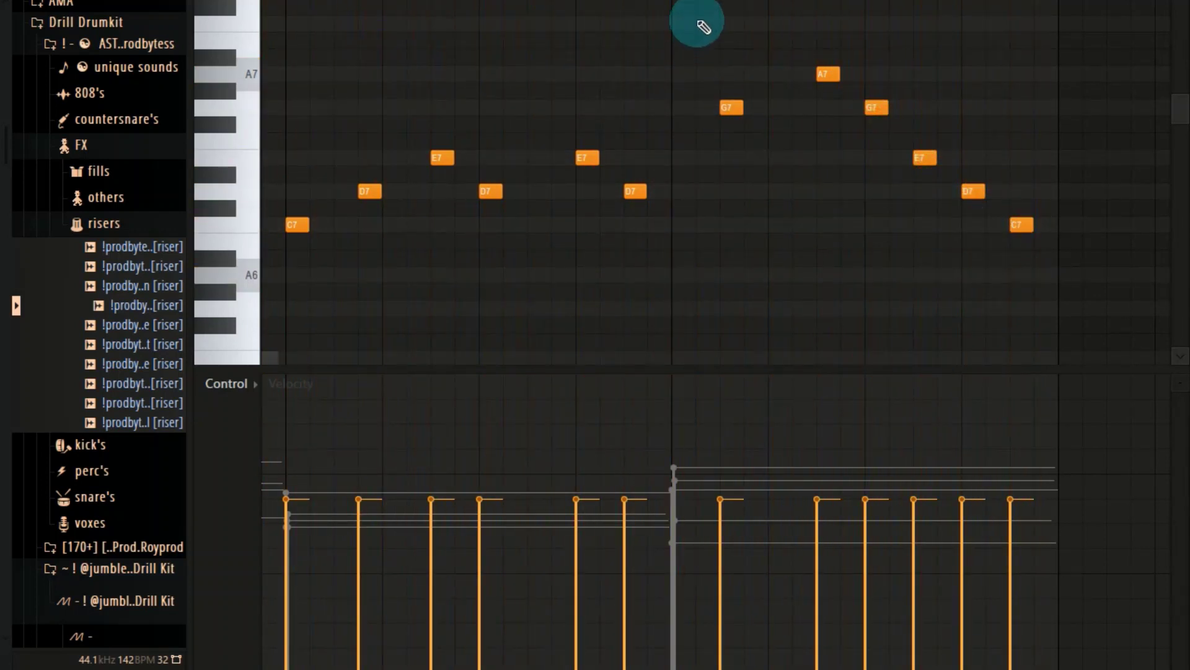
Step: Randomize the melody notes' velocities with the bipolar option on
{"action": "scroll", "coordinate": [703, 27], "scroll_direction": "down", "scroll_amount": 4}
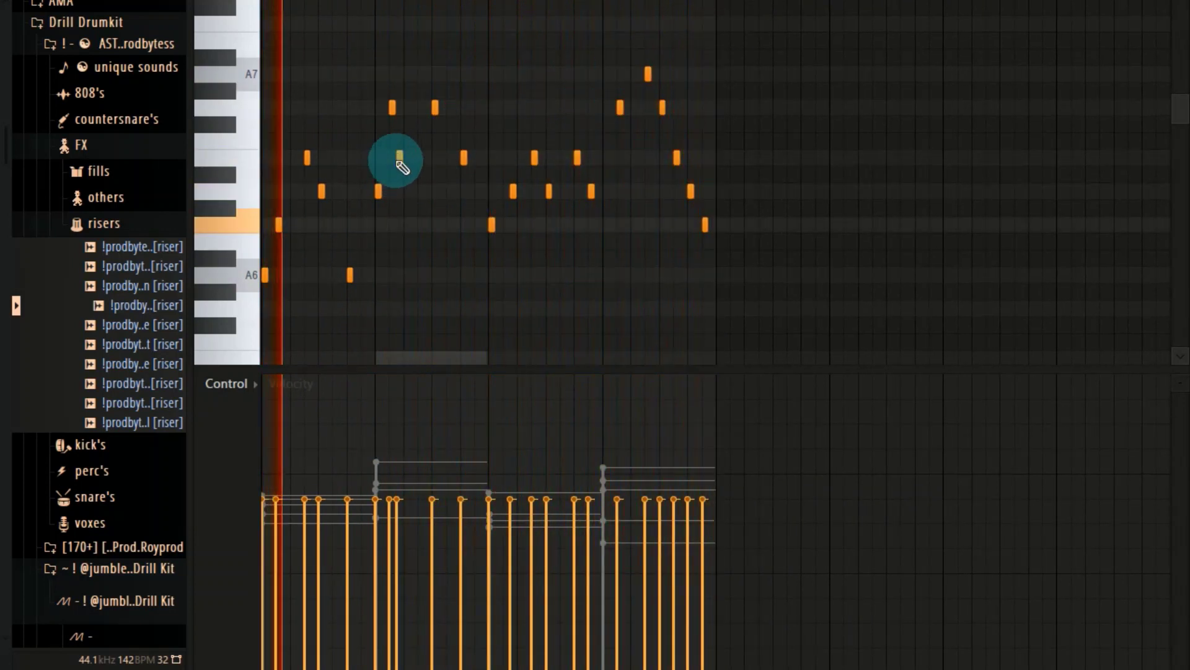
{"action": "key", "text": "space"}
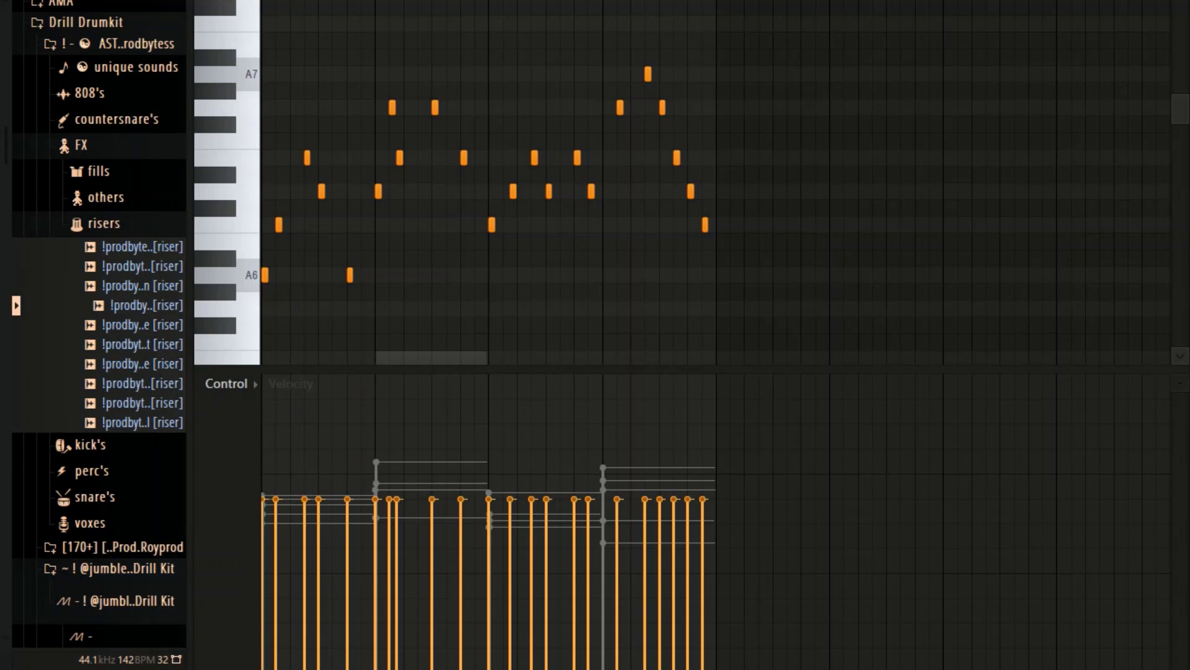
{"action": "key", "text": "alt+r"}
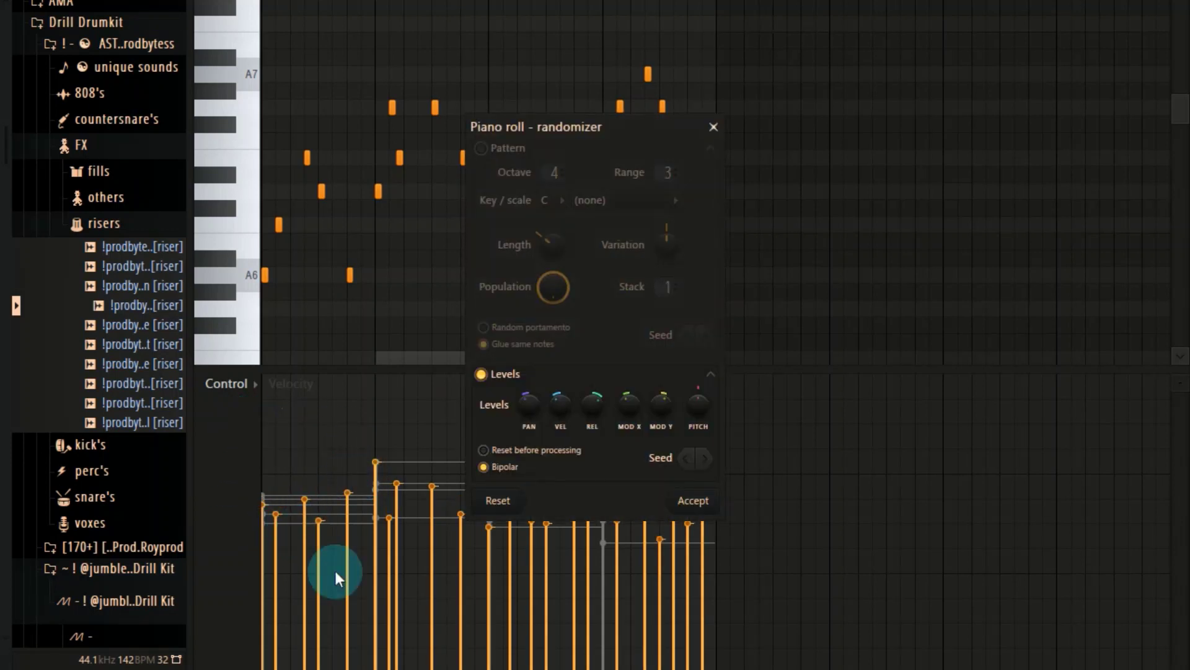
{"action": "left_click", "coordinate": [677, 504]}
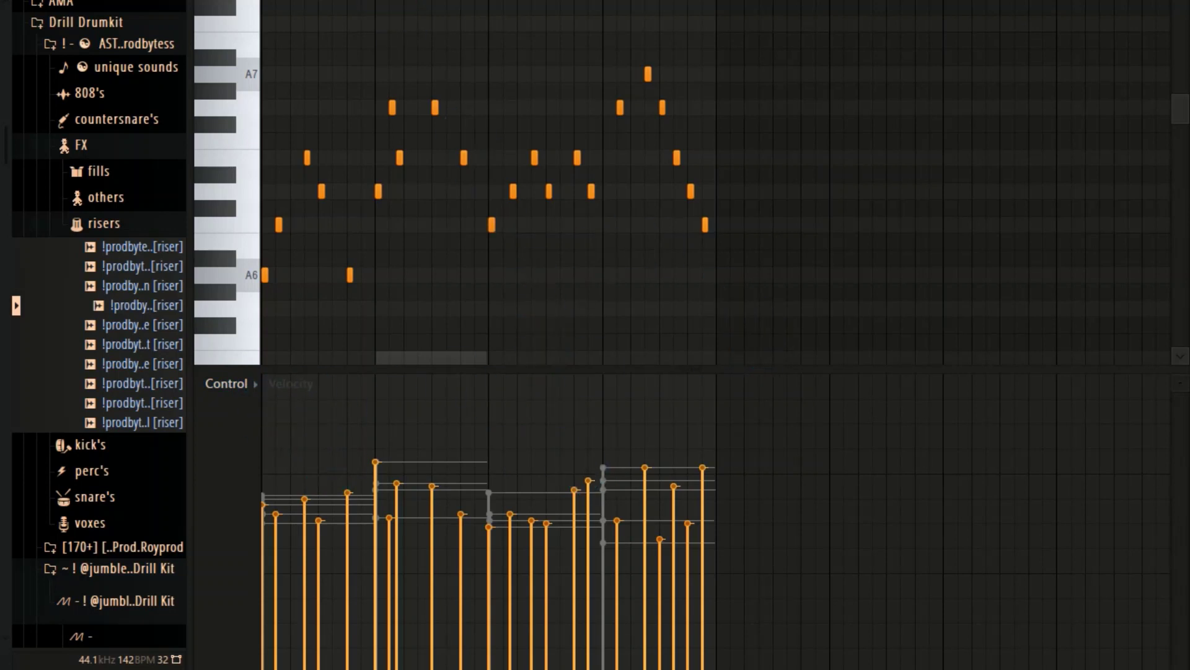
Step: Play the four-bar pattern to hear the humanized melody over the chords
{"action": "key", "text": "space"}
{"action": "scroll", "coordinate": [598, 300], "scroll_direction": "down", "scroll_amount": 2}
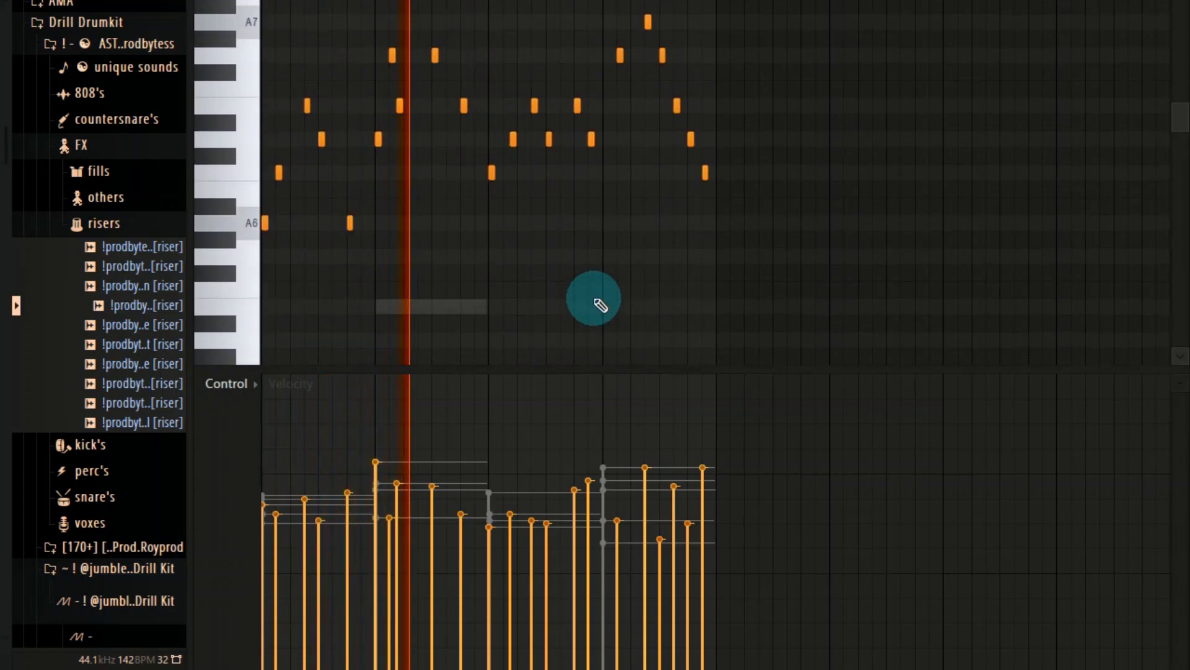
{"action": "scroll", "coordinate": [601, 305], "scroll_direction": "down", "scroll_amount": 15}
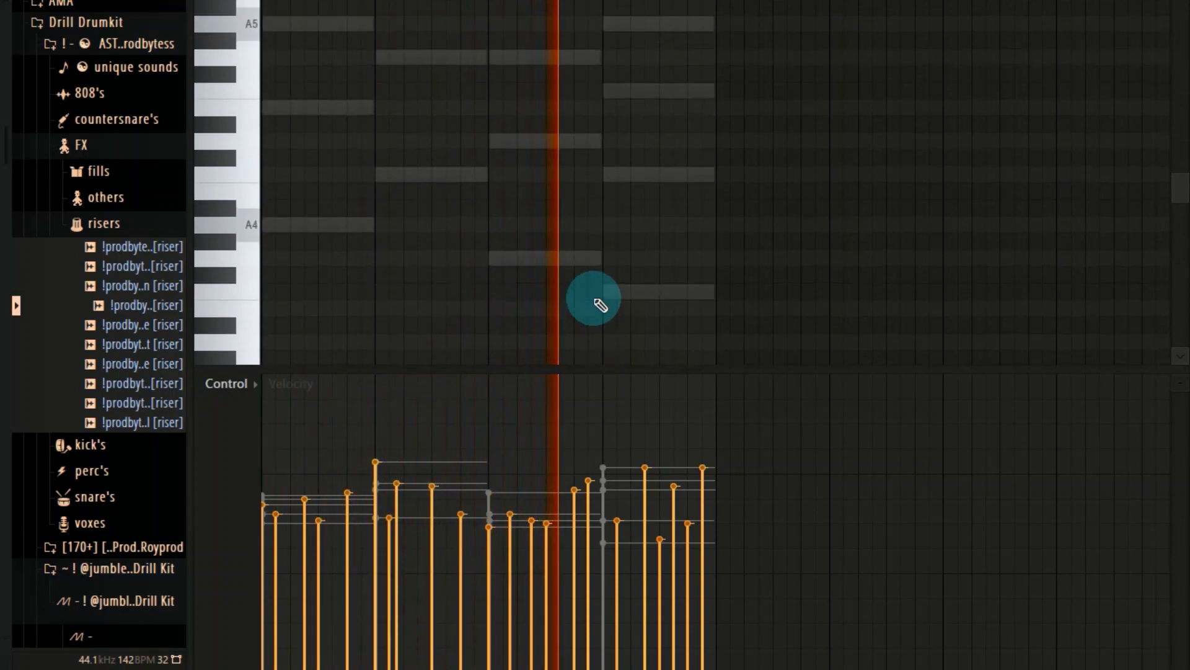
{"action": "scroll", "coordinate": [601, 305], "scroll_direction": "up", "scroll_amount": 15}
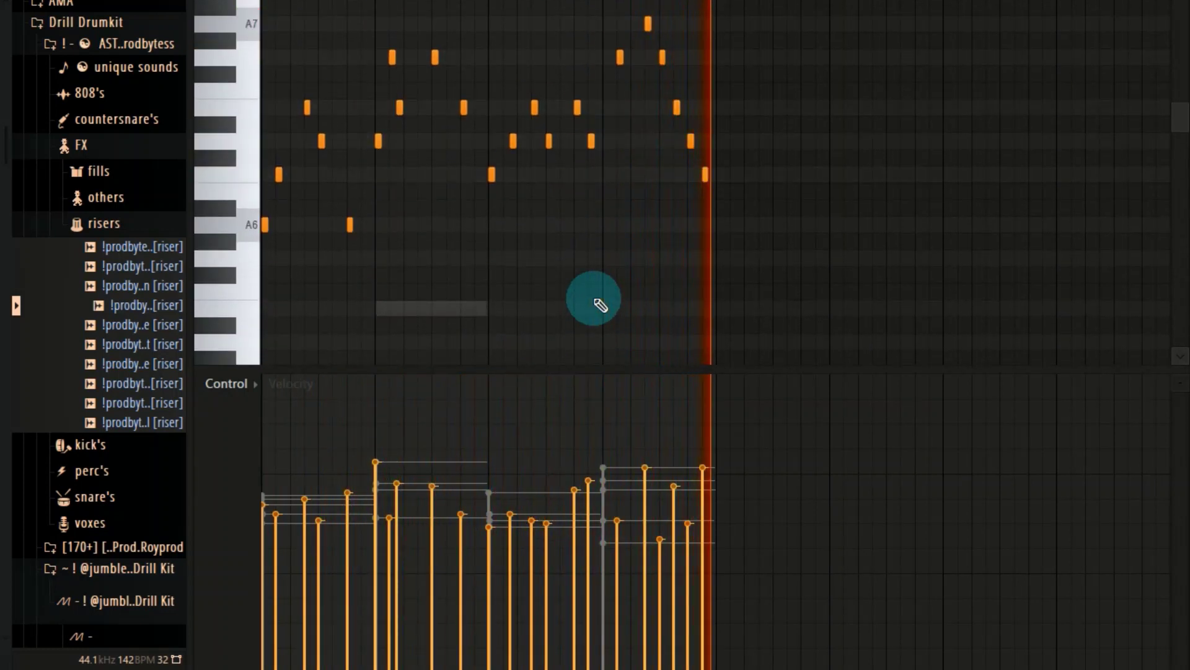
{"action": "key", "text": "space"}
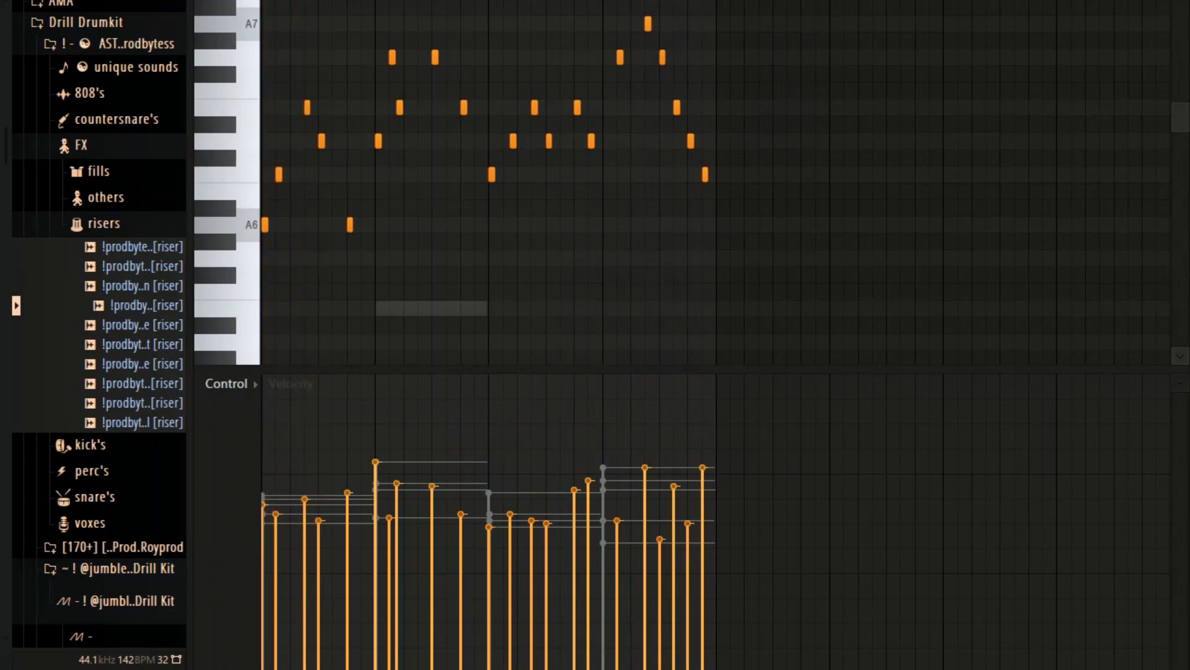
Step: Add a reFX Nexus channel and choose the PL VZ Bells 2 preset from its Plucked category
{"action": "key", "text": "F6"}
{"action": "left_click", "coordinate": [335, 96]}
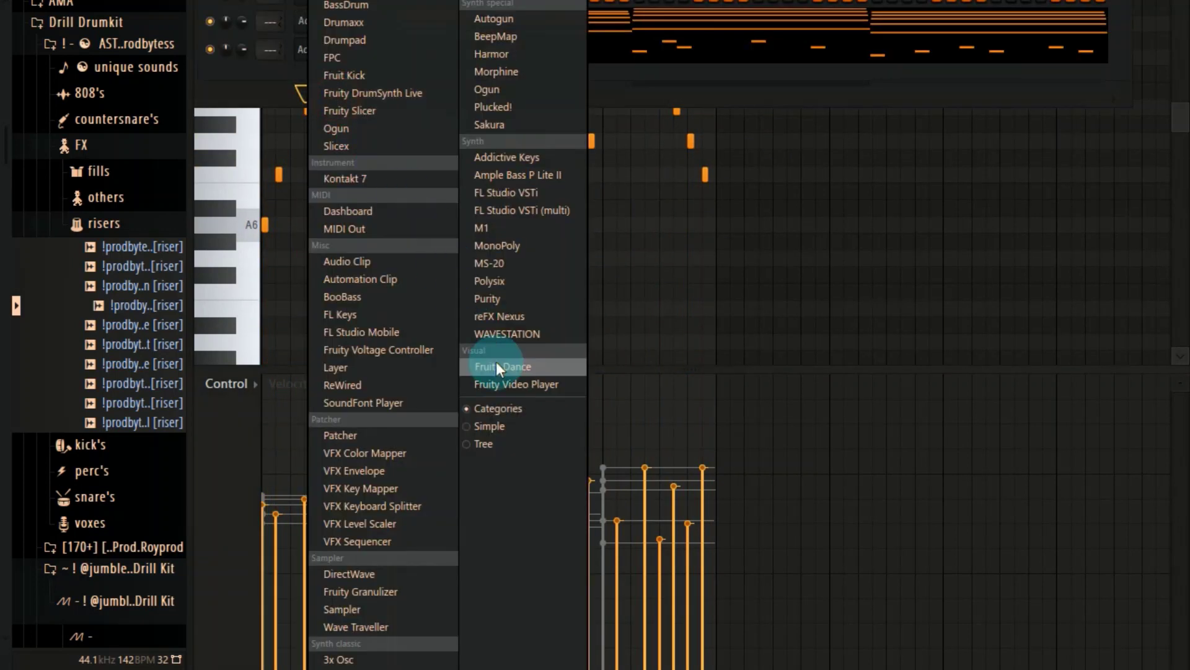
{"action": "left_click", "coordinate": [503, 317]}
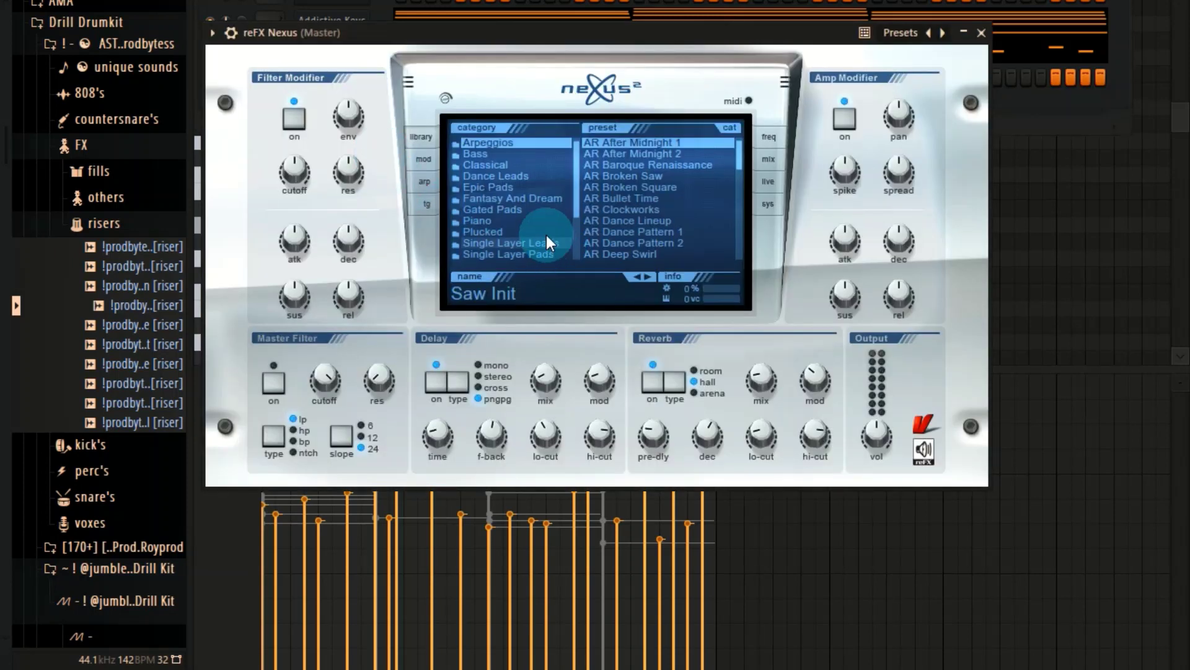
{"action": "left_click", "coordinate": [565, 231]}
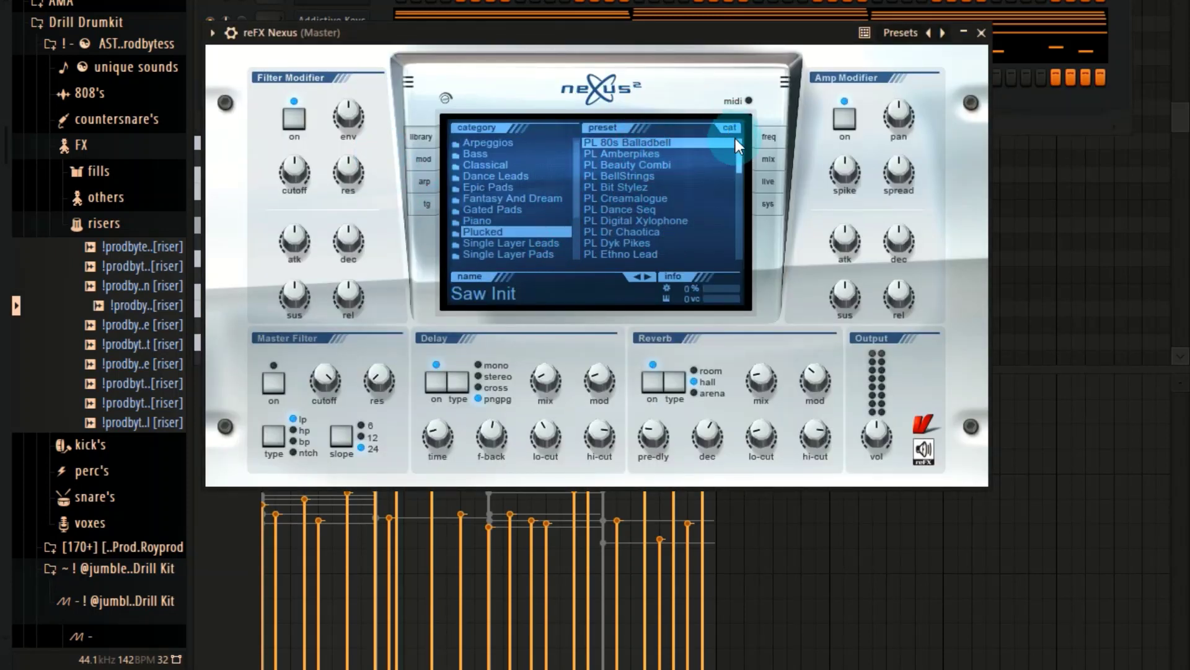
{"action": "left_click_drag", "start_coordinate": [737, 149], "coordinate": [739, 248]}
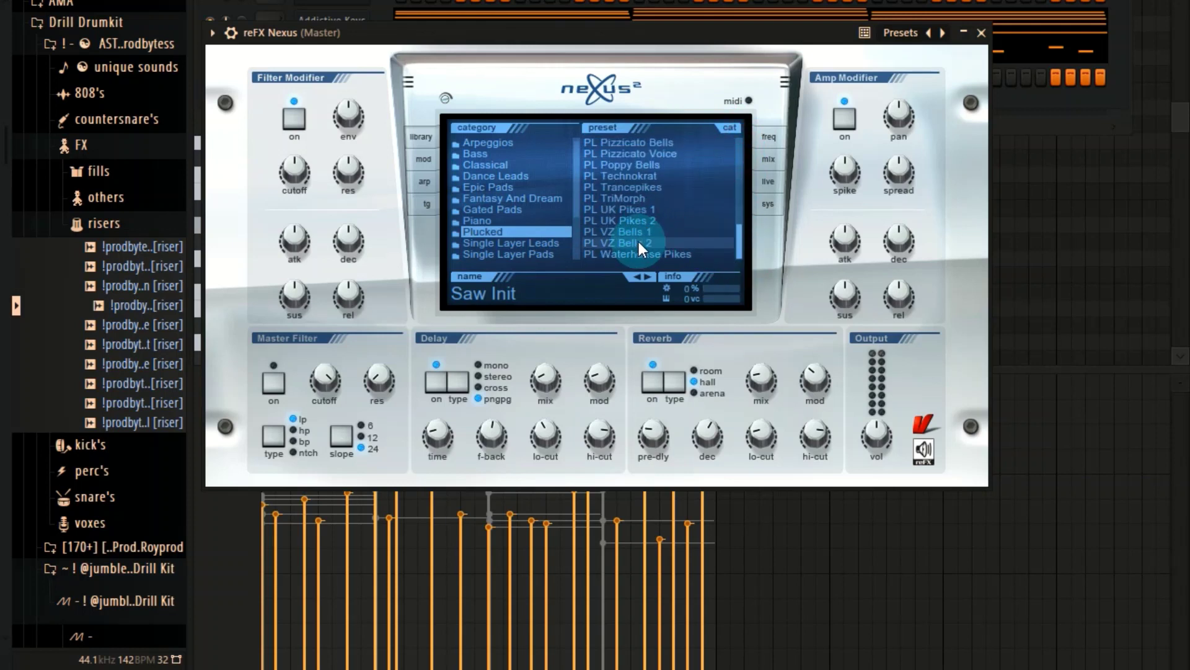
{"action": "left_click", "coordinate": [639, 243]}
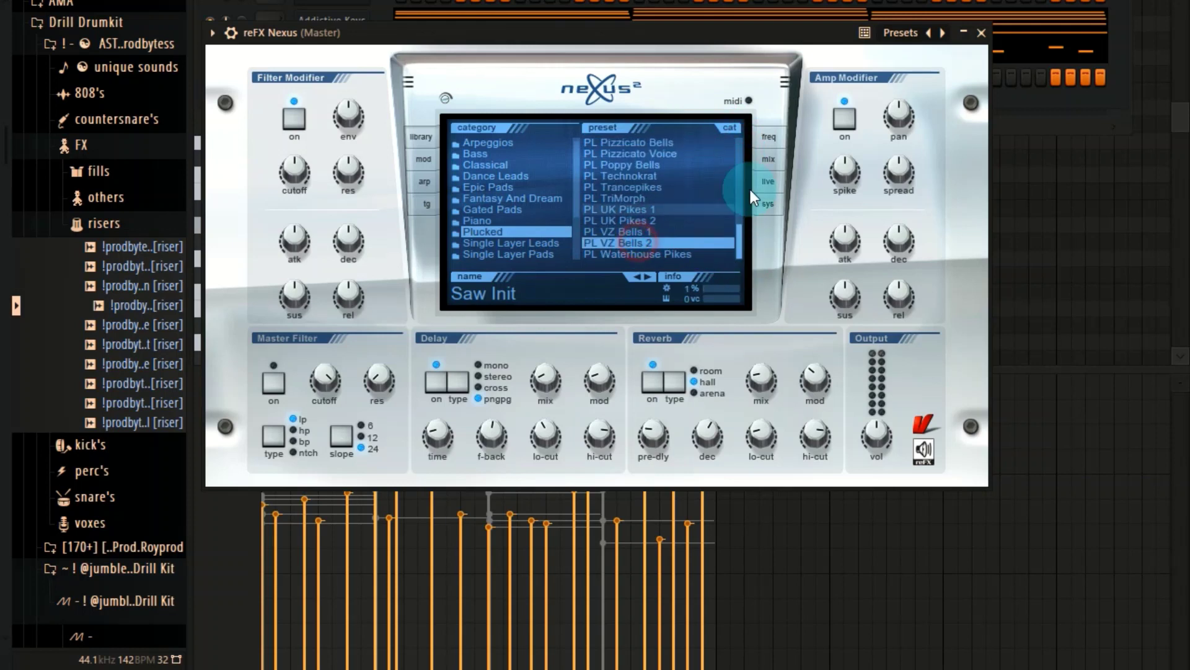
{"action": "left_click", "coordinate": [979, 34]}
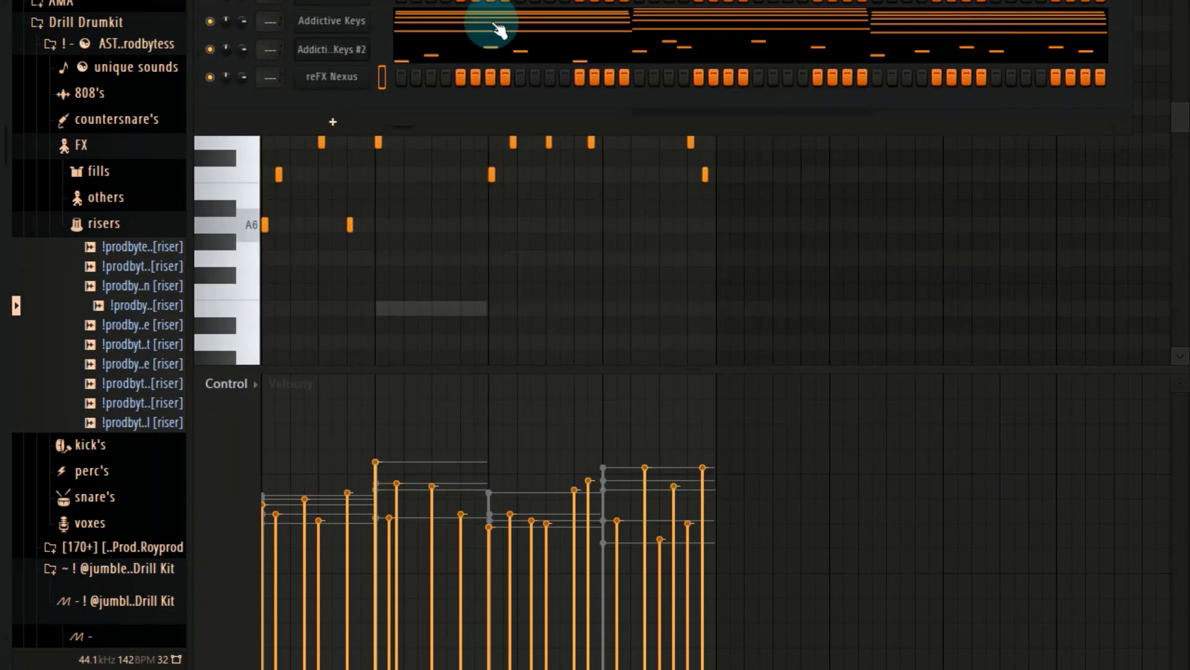
Step: Open the reFX Nexus channel's piano roll and place a short C6 note at the first bar's start
{"action": "right_click", "coordinate": [356, 83]}
{"action": "left_click", "coordinate": [377, 78]}
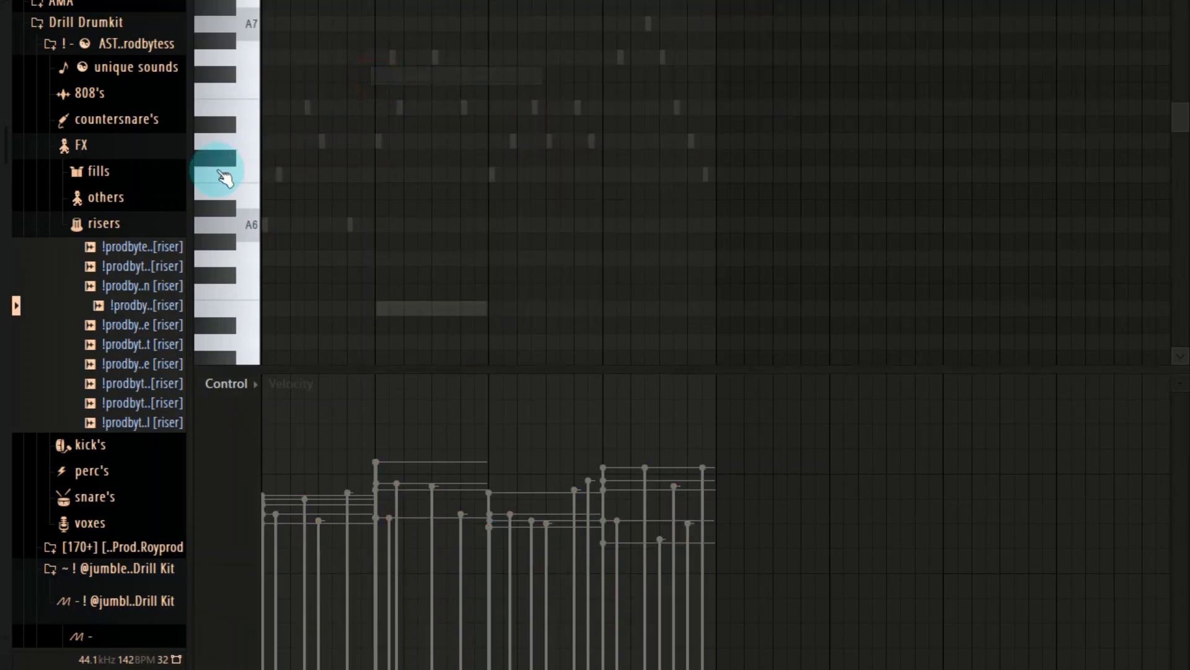
{"action": "left_click_drag", "start_coordinate": [1167, 2], "coordinate": [478, 2]}
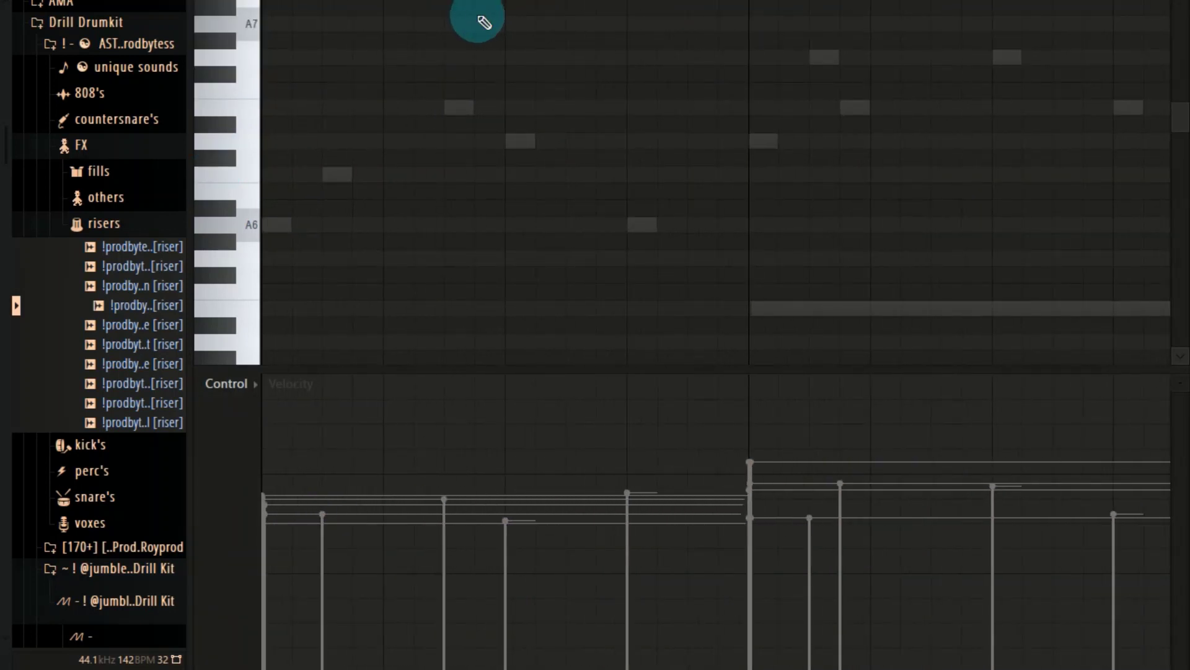
{"action": "scroll", "coordinate": [459, 170], "scroll_direction": "down", "scroll_amount": 3}
{"action": "left_click", "coordinate": [272, 226]}
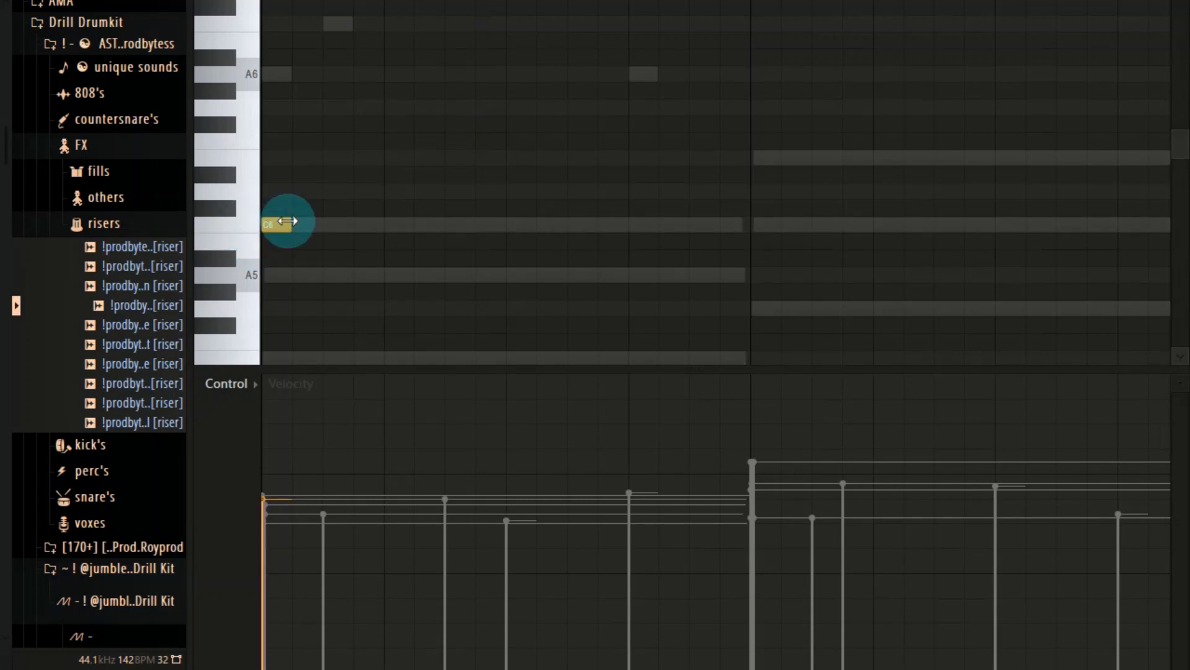
{"action": "left_click", "coordinate": [400, 57]}
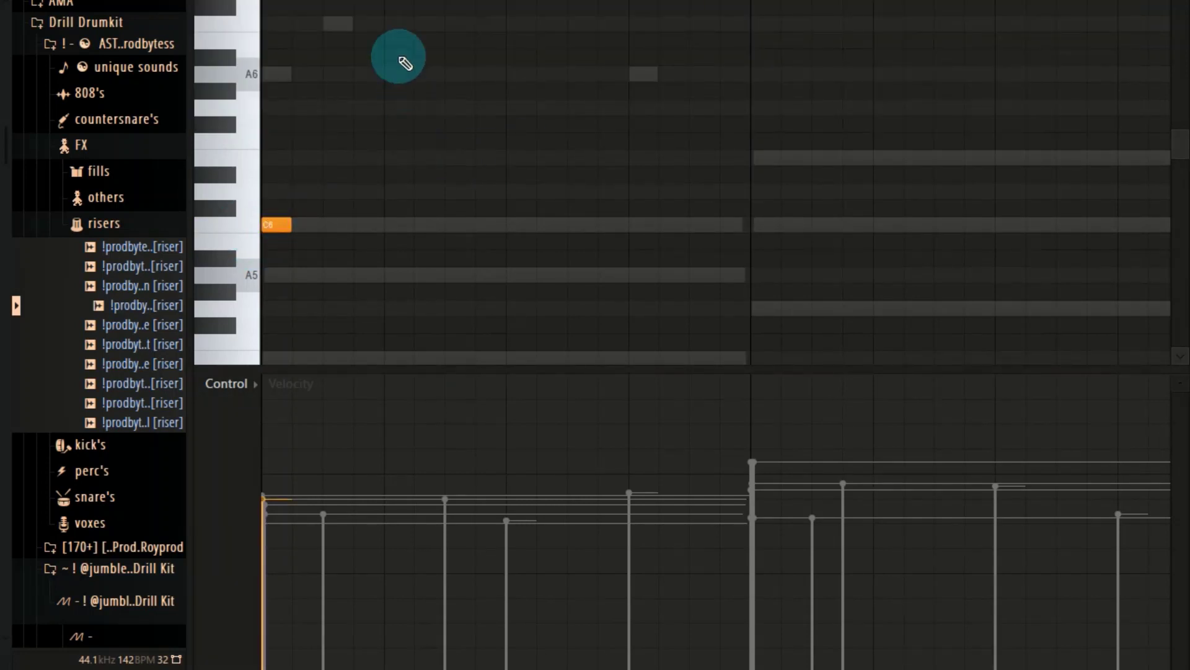
Step: Switch the reFX Nexus channel's preset to PL VZ Bells 1
{"action": "key", "text": "F6"}
{"action": "left_click", "coordinate": [336, 77]}
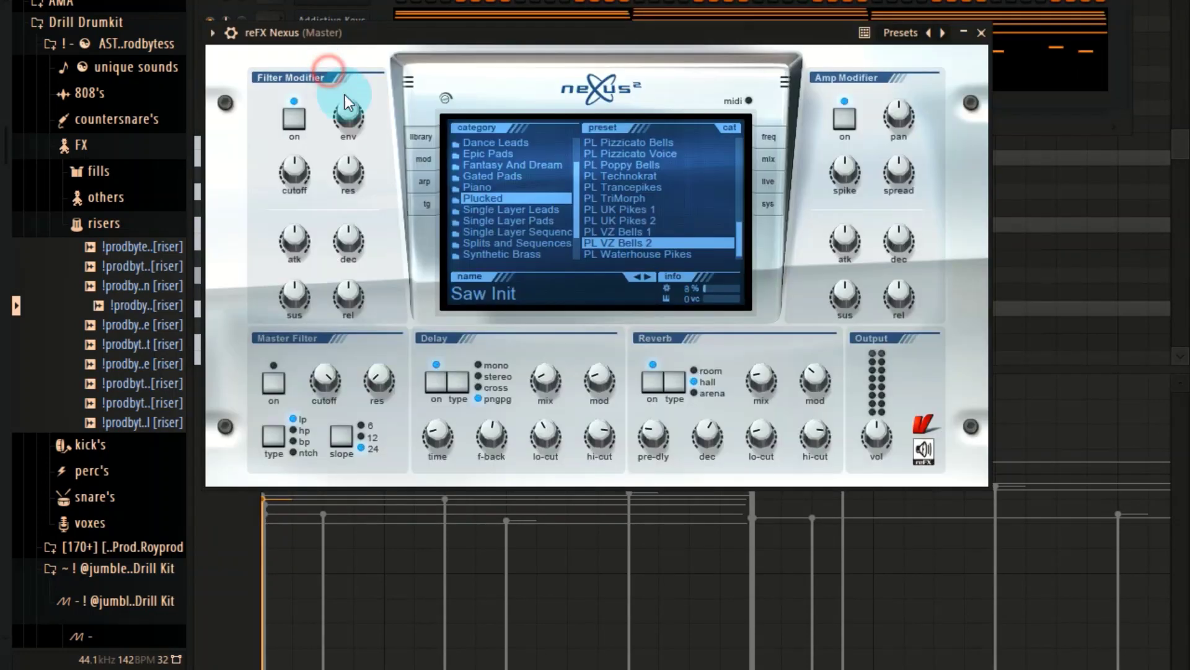
{"action": "left_click", "coordinate": [626, 232]}
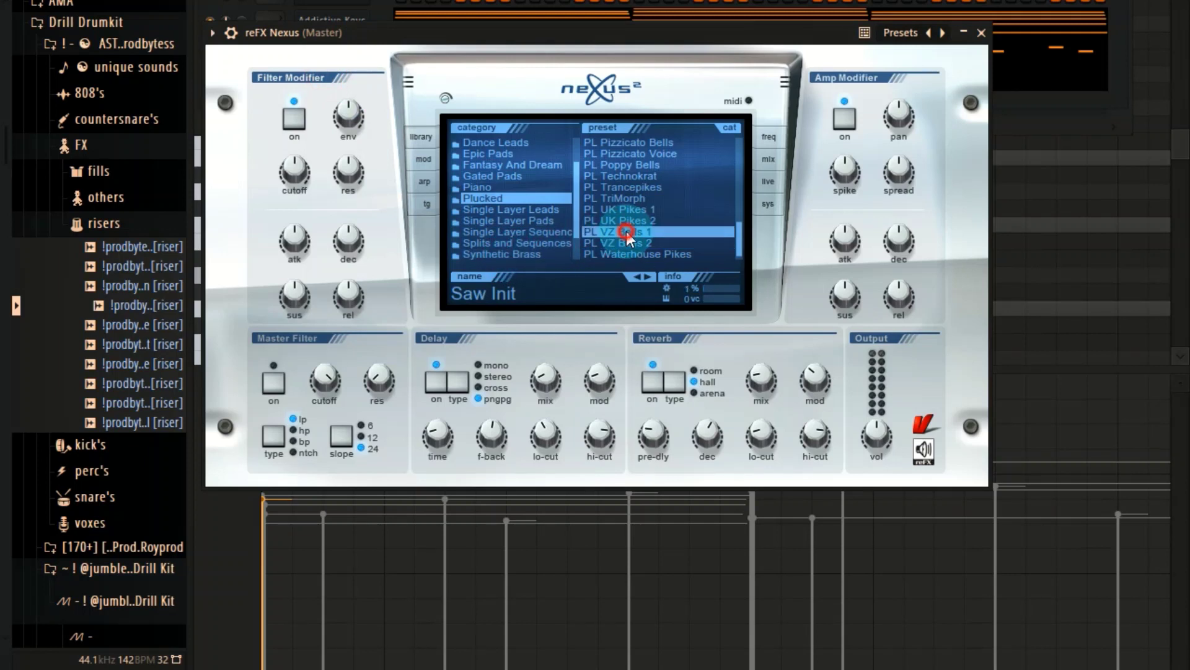
{"action": "left_click", "coordinate": [611, 28]}
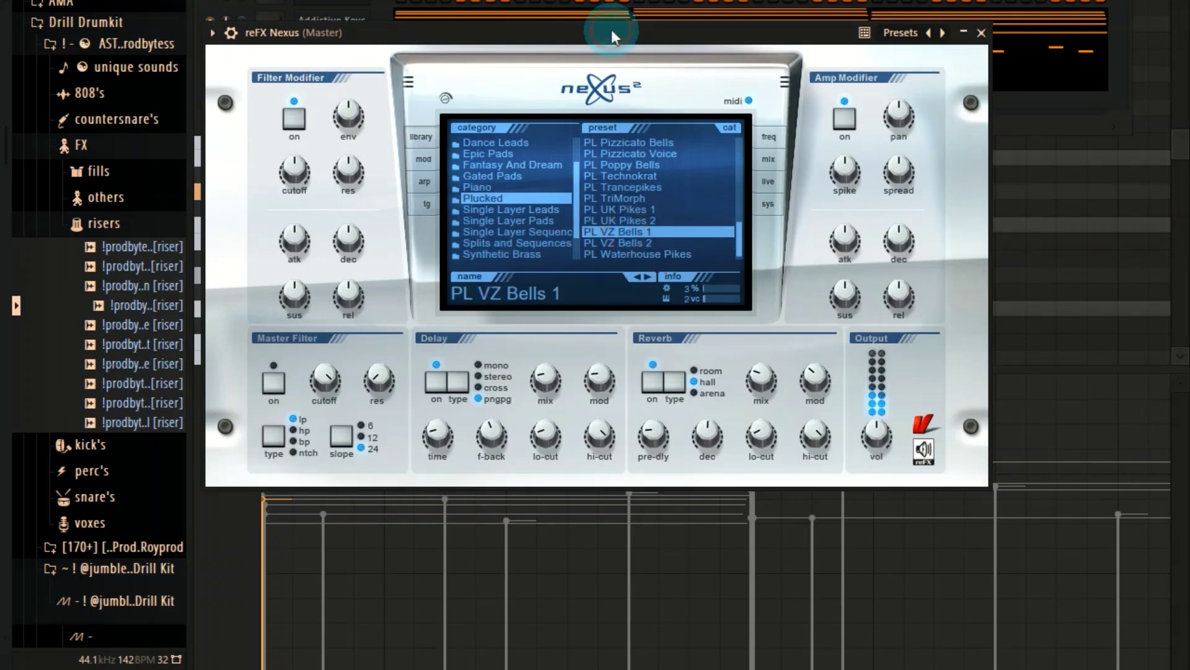
Step: Play the pattern from the Nexus piano roll and add a short A6 note in the first bar
{"action": "key", "text": "F7"}
{"action": "key", "text": "space"}
{"action": "key", "text": "space"}
{"action": "key", "text": "space"}
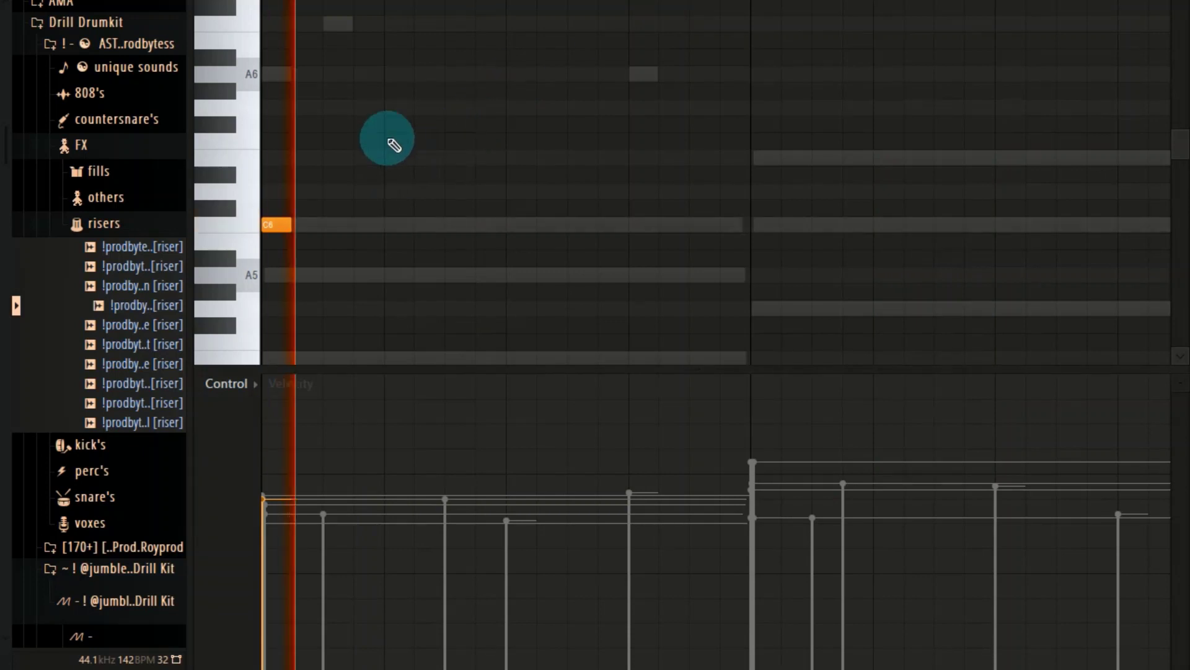
{"action": "left_click", "coordinate": [456, 74]}
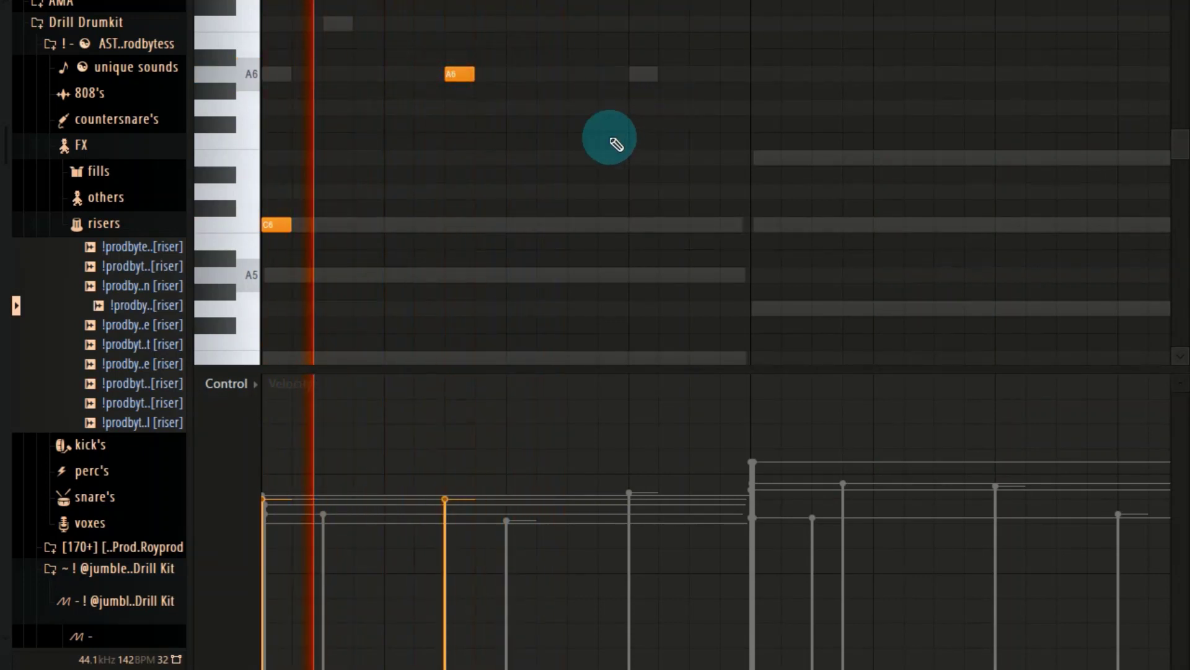
Step: Try B6, C7 and D7 in turn as the bell note on the second bar's start, auditioning them in playback
{"action": "left_click", "coordinate": [642, 25]}
{"action": "mouse_move", "coordinate": [639, 34]}
{"action": "left_mouse_down"}
{"action": "mouse_move", "coordinate": [638, 21]}
{"action": "mouse_move", "coordinate": [643, 180]}
{"action": "mouse_move", "coordinate": [625, 160]}
{"action": "mouse_move", "coordinate": [666, 155]}
{"action": "mouse_move", "coordinate": [699, 74]}
{"action": "mouse_move", "coordinate": [760, 38]}
{"action": "left_mouse_up"}
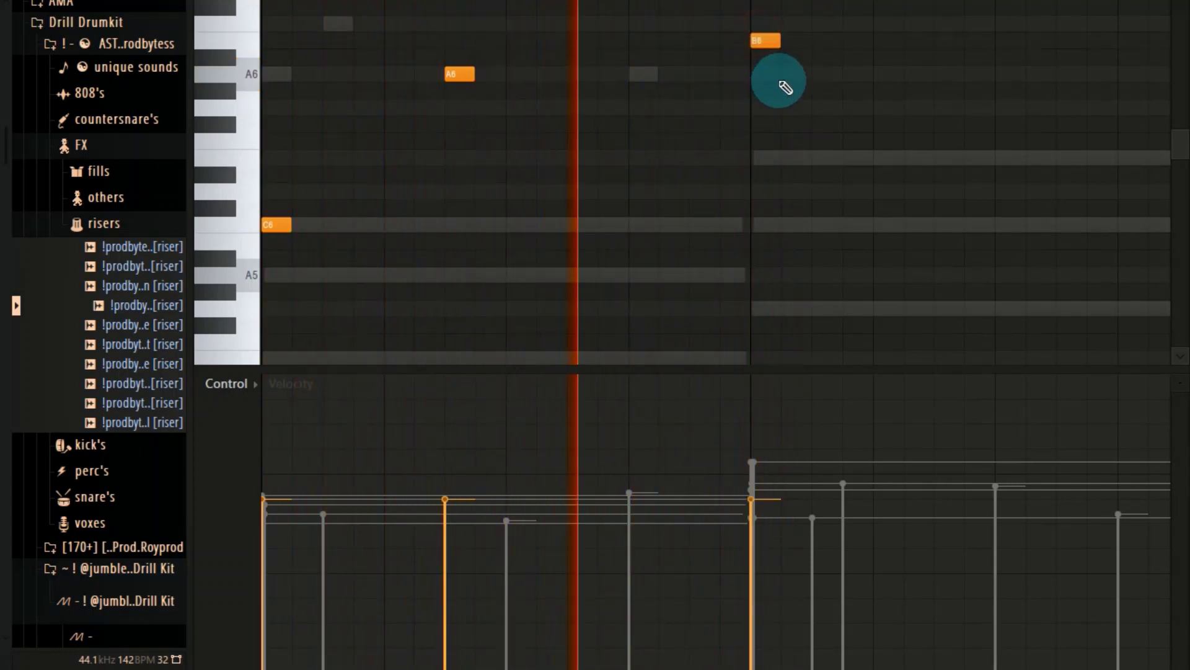
{"action": "right_click", "coordinate": [760, 40]}
{"action": "left_click", "coordinate": [757, 24]}
{"action": "key", "text": "space"}
{"action": "scroll", "coordinate": [782, 127], "scroll_direction": "up", "scroll_amount": 1}
{"action": "right_click", "coordinate": [768, 79]}
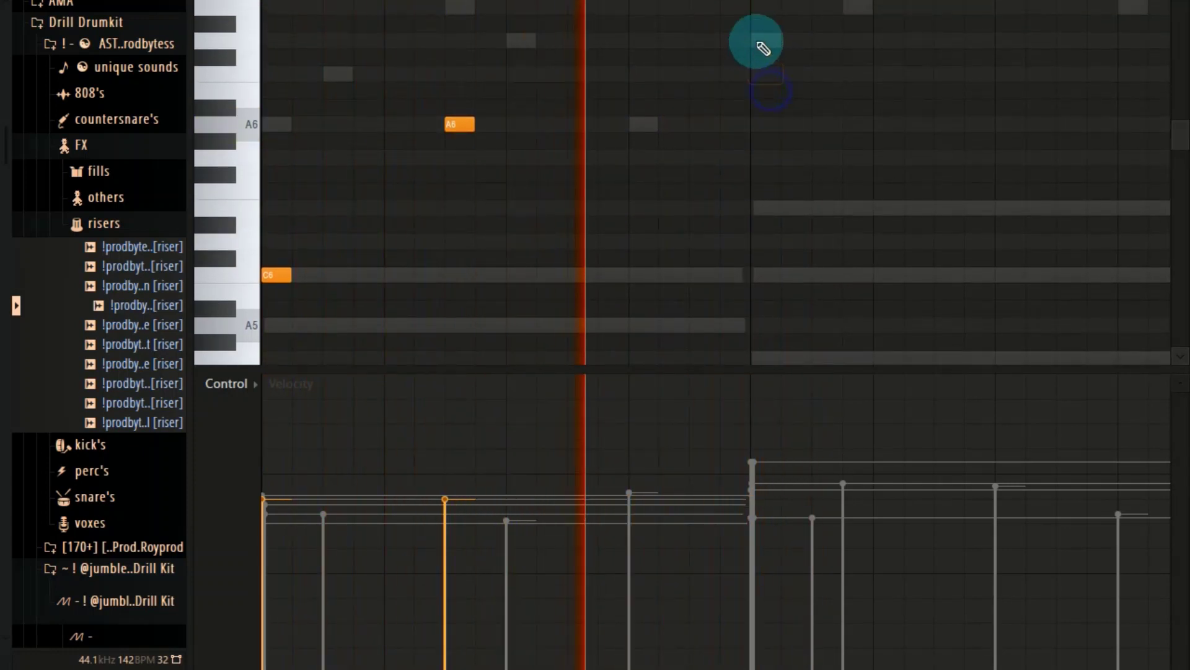
{"action": "left_click", "coordinate": [757, 40]}
{"action": "key", "text": "space"}
{"action": "key", "text": "space"}
{"action": "right_click", "coordinate": [772, 32]}
Step: Place short bell notes E7 and D7 from the second bar's start, and a G7 near the first bar's end
{"action": "left_click", "coordinate": [761, 7]}
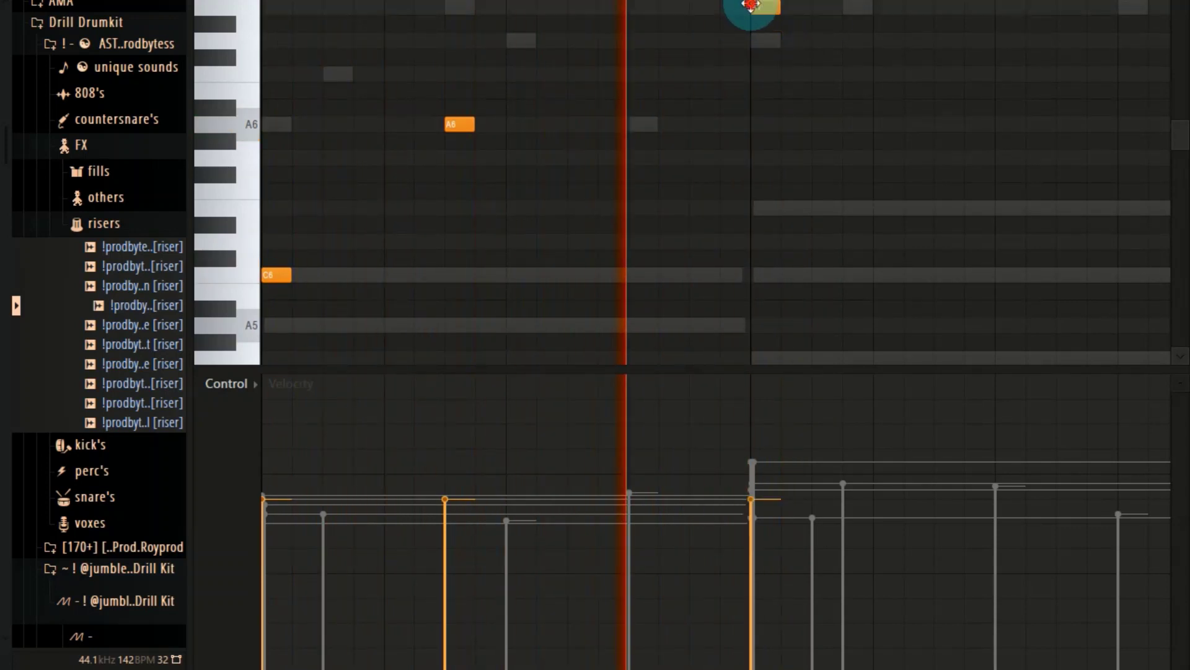
{"action": "left_click", "coordinate": [823, 40]}
{"action": "scroll", "coordinate": [775, 170], "scroll_direction": "up", "scroll_amount": 2}
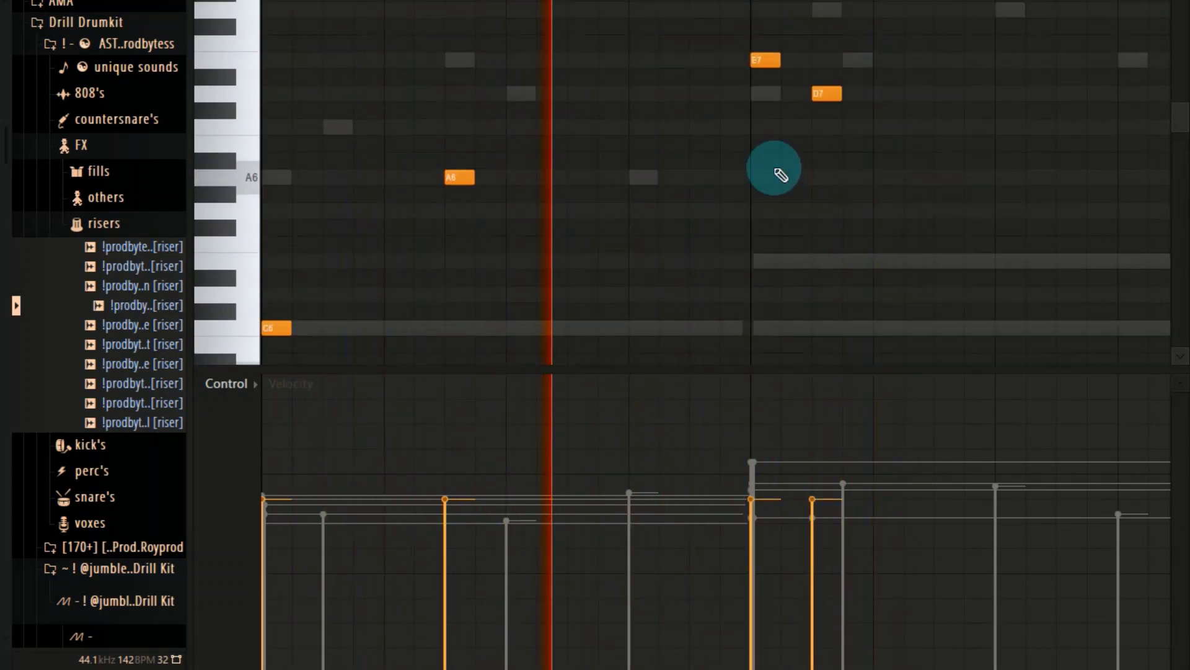
{"action": "left_click", "coordinate": [705, 58]}
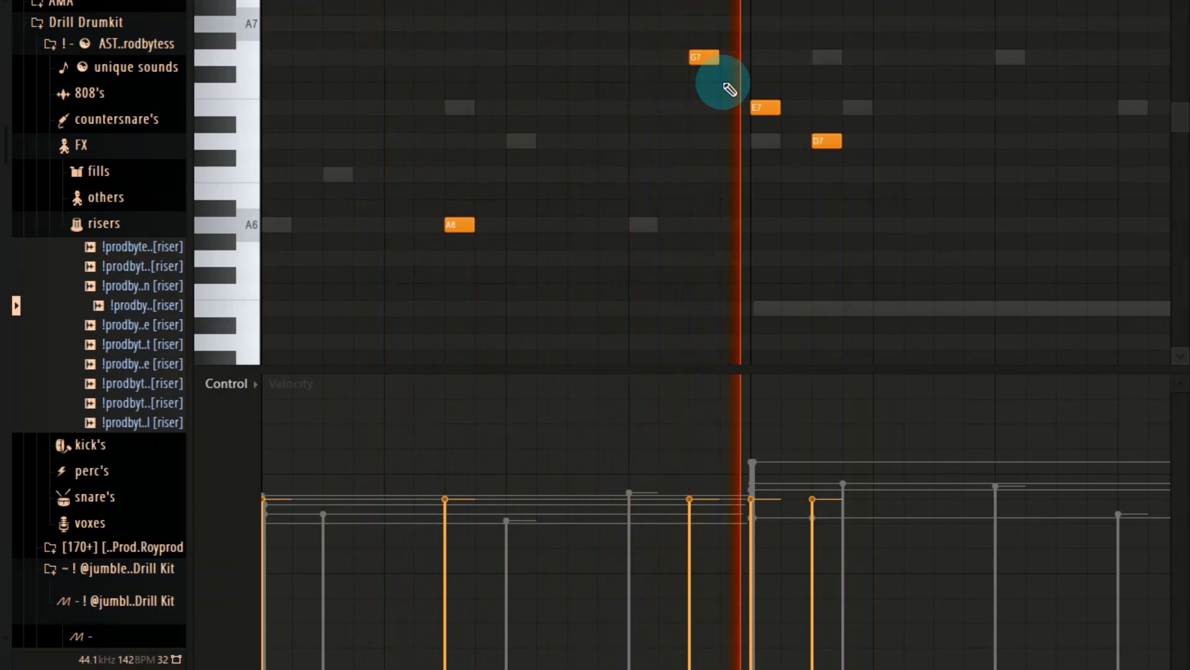
Step: Continue the second bar's bell melody with short G7 and A7 notes and an E7 near the bar's end
{"action": "scroll", "coordinate": [753, 5], "scroll_direction": "down", "scroll_amount": 2}
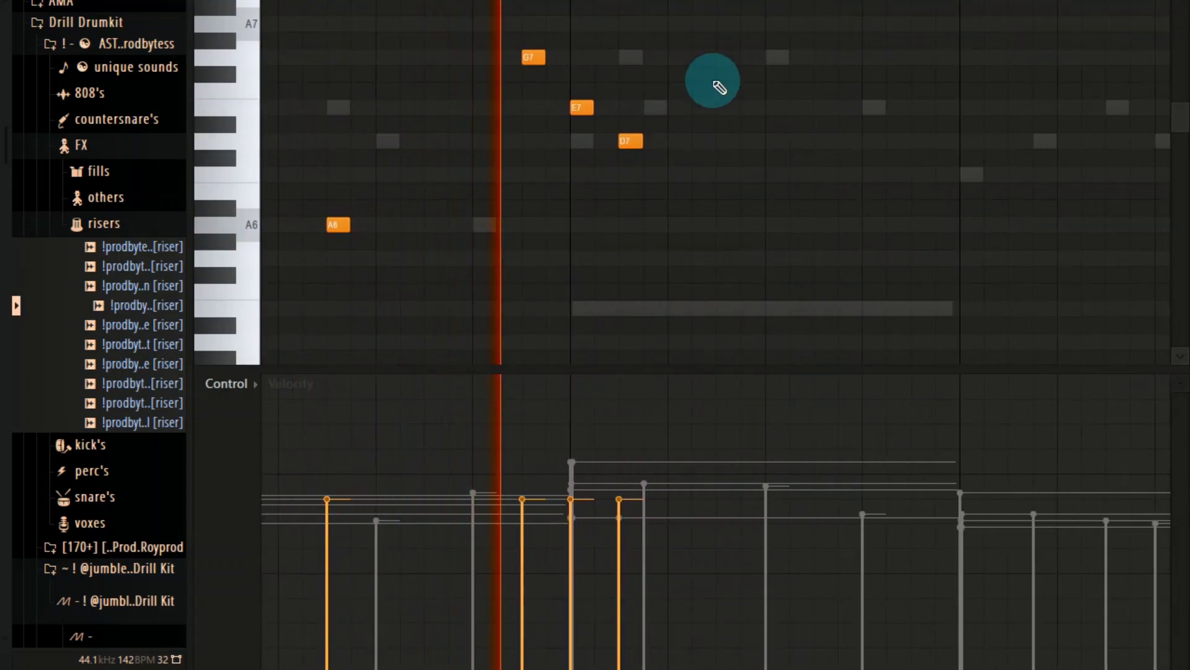
{"action": "left_click", "coordinate": [724, 57]}
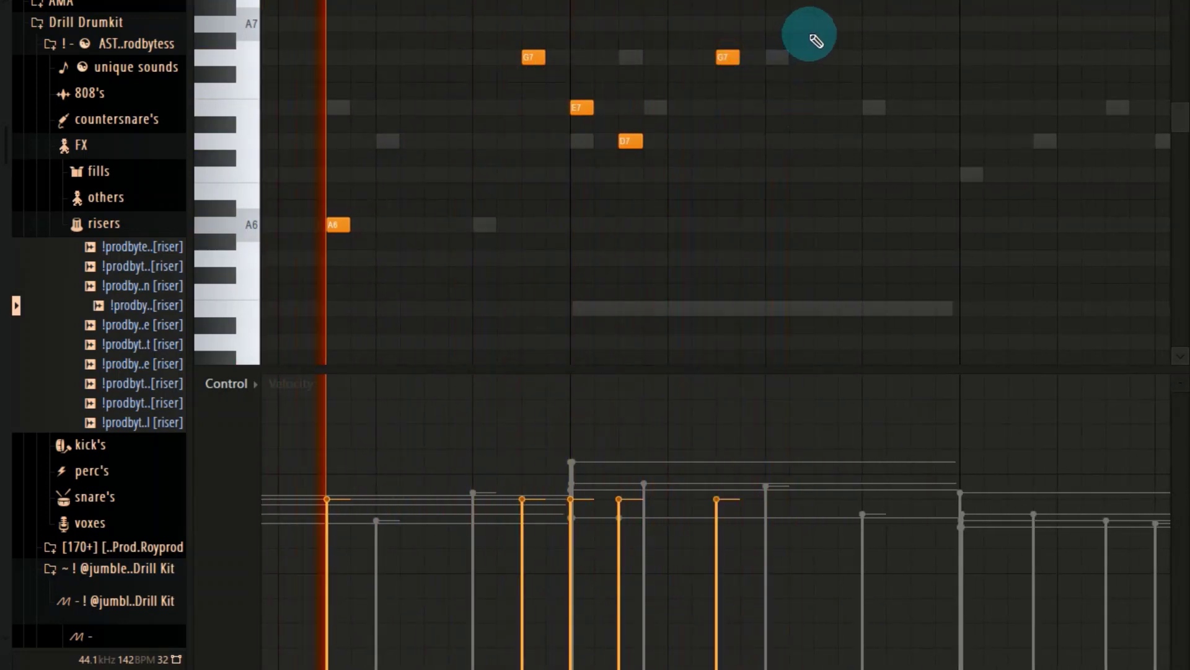
{"action": "left_click", "coordinate": [818, 24]}
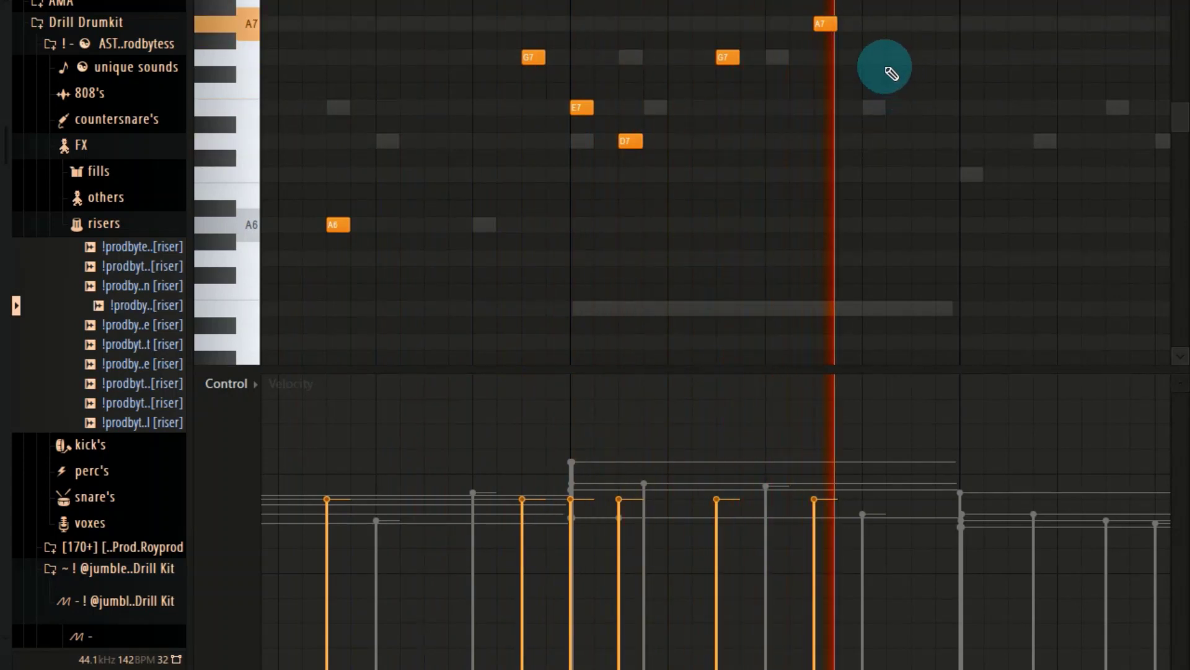
{"action": "left_click", "coordinate": [921, 58]}
{"action": "left_click_drag", "start_coordinate": [923, 57], "coordinate": [882, 58]}
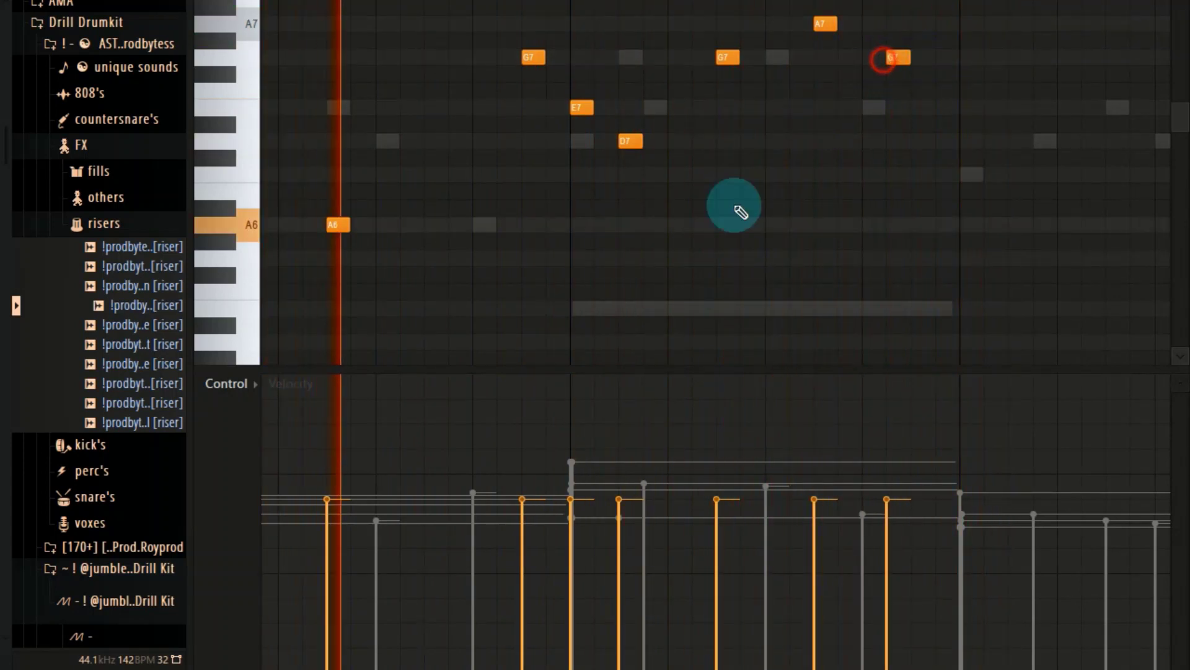
{"action": "scroll", "coordinate": [577, 1], "scroll_direction": "down", "scroll_amount": 3}
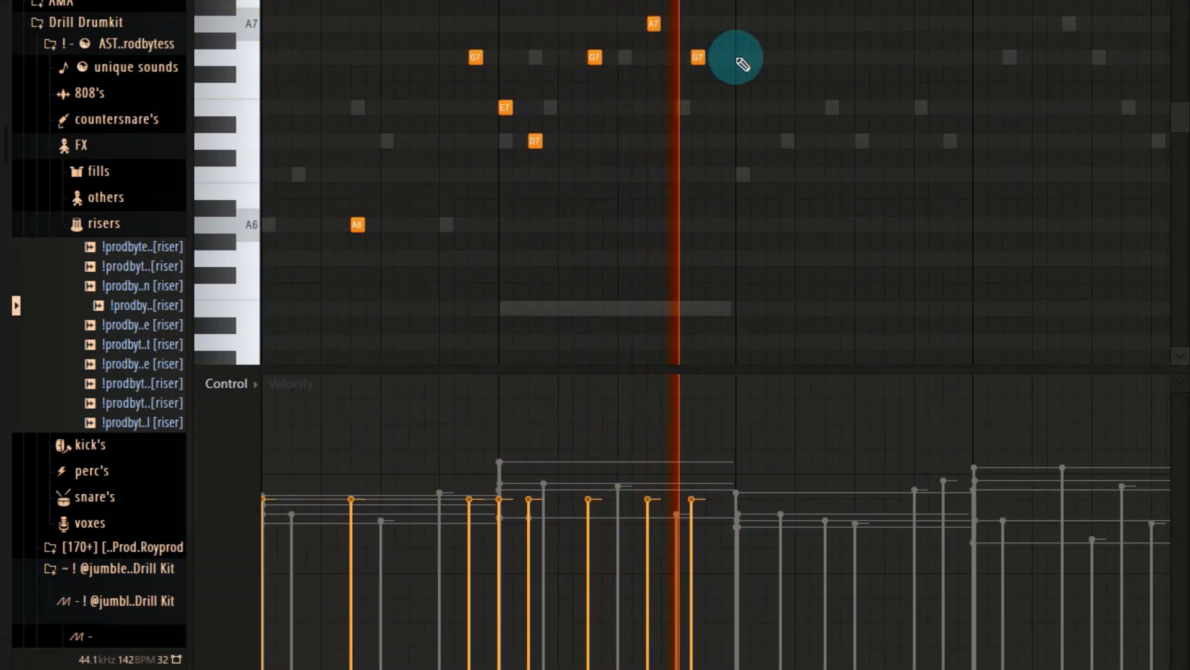
{"action": "right_click", "coordinate": [700, 53]}
{"action": "left_click", "coordinate": [712, 55]}
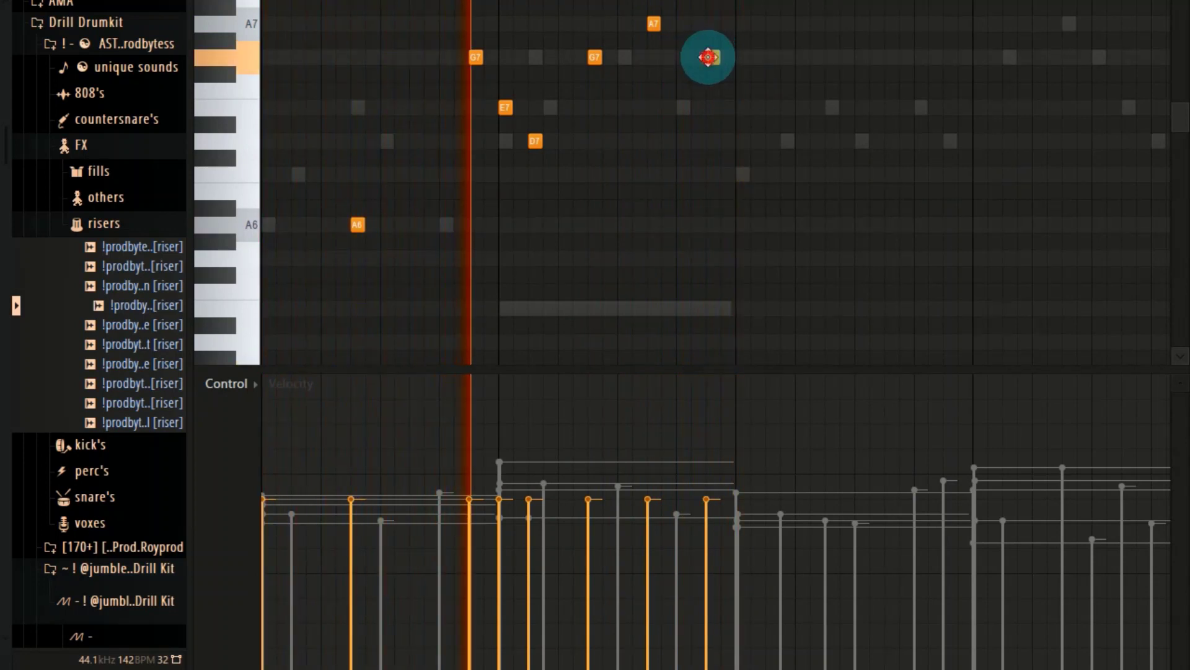
{"action": "left_click_drag", "start_coordinate": [712, 56], "coordinate": [712, 104]}
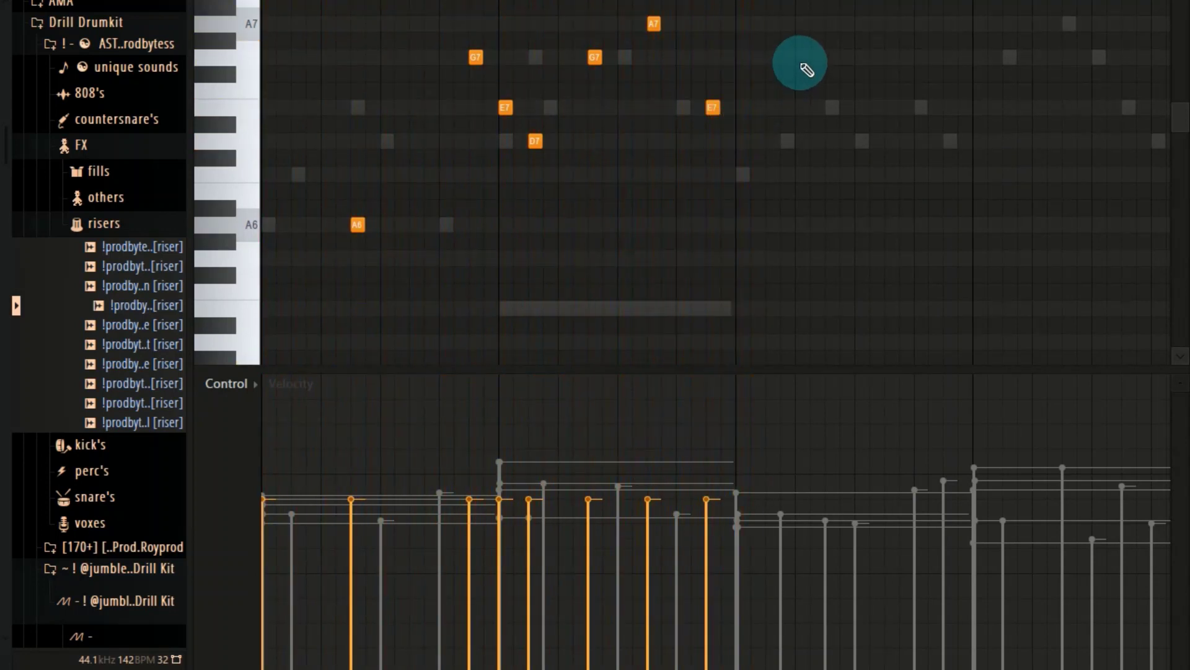
Step: Try a G7 and an A7 in turn as short bell notes early in the third bar, auditioning the spot in playback
{"action": "left_click", "coordinate": [767, 60]}
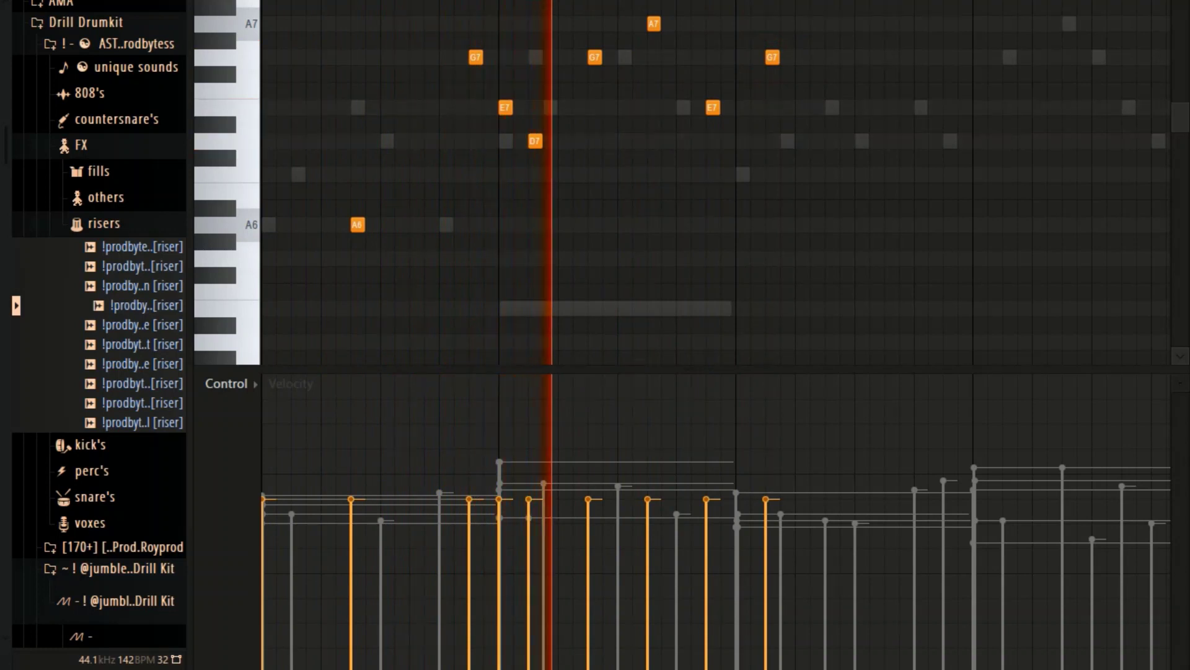
{"action": "key", "text": "space"}
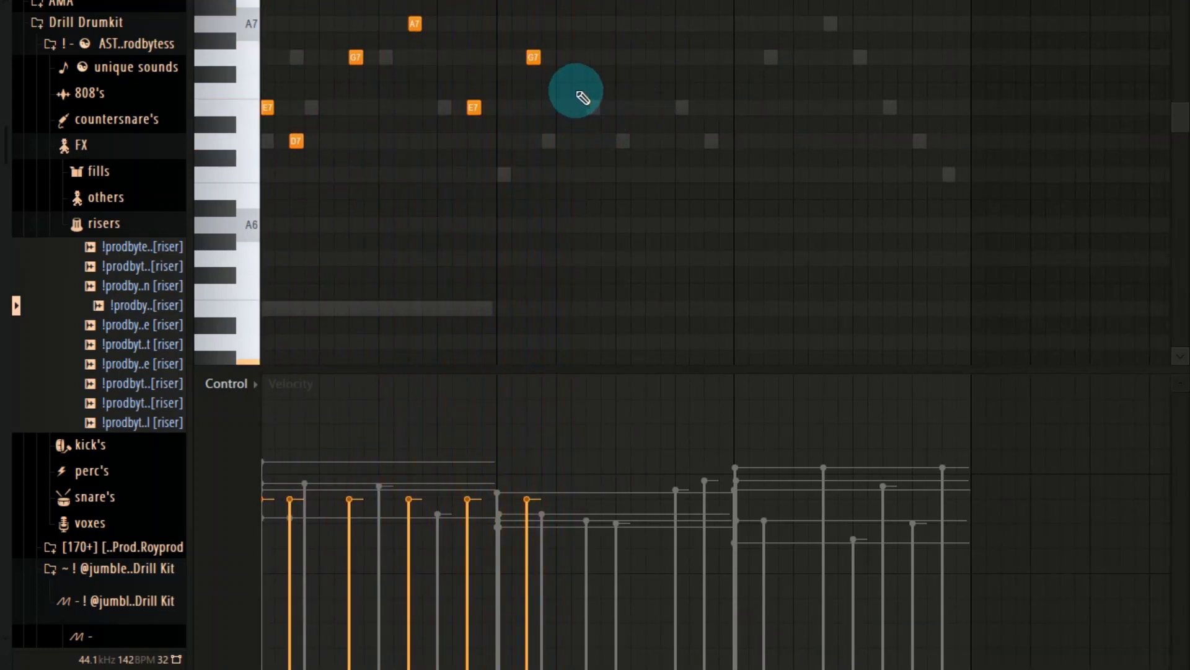
{"action": "right_click", "coordinate": [534, 57]}
{"action": "key", "text": "space"}
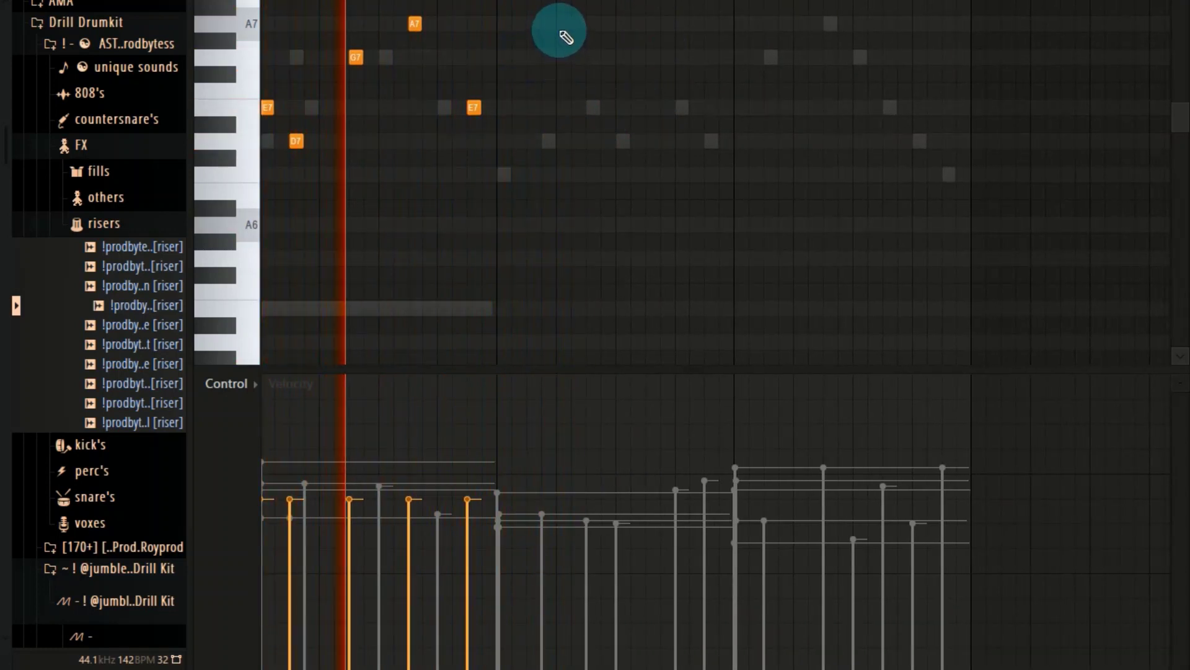
{"action": "left_click", "coordinate": [563, 24]}
{"action": "right_click", "coordinate": [561, 22]}
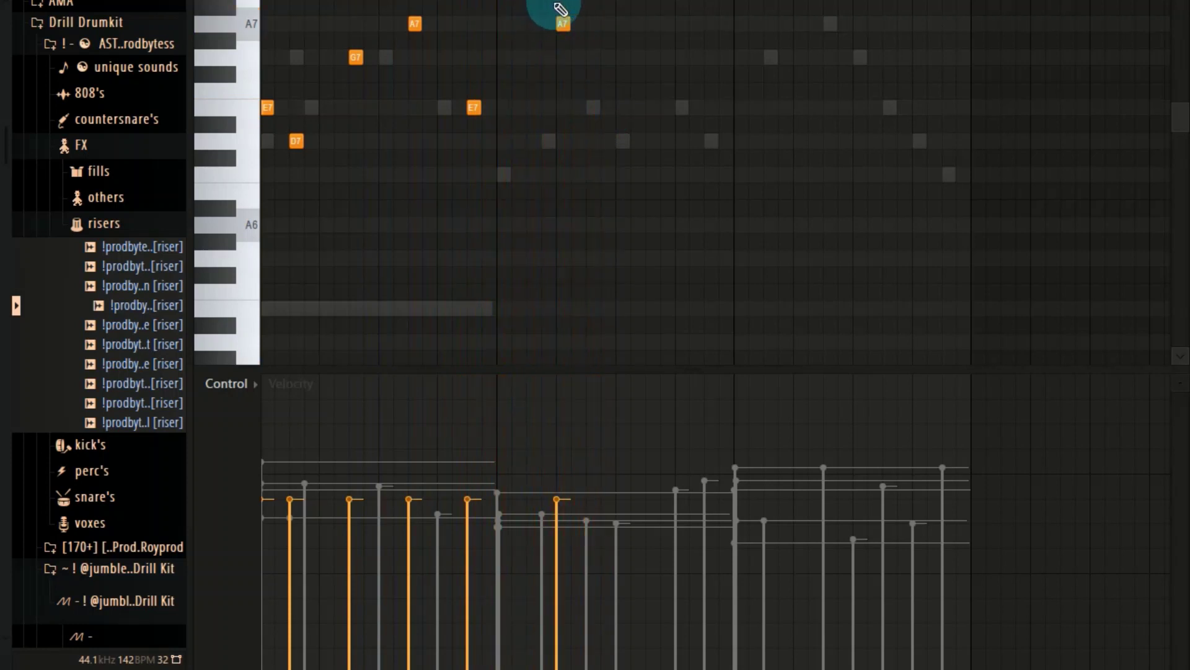
{"action": "key", "text": "space"}
Step: Place a short D7 bell note near the middle of the third bar and an E7 in its last quarter, checking playback
{"action": "left_click", "coordinate": [593, 140]}
{"action": "key", "text": "space"}
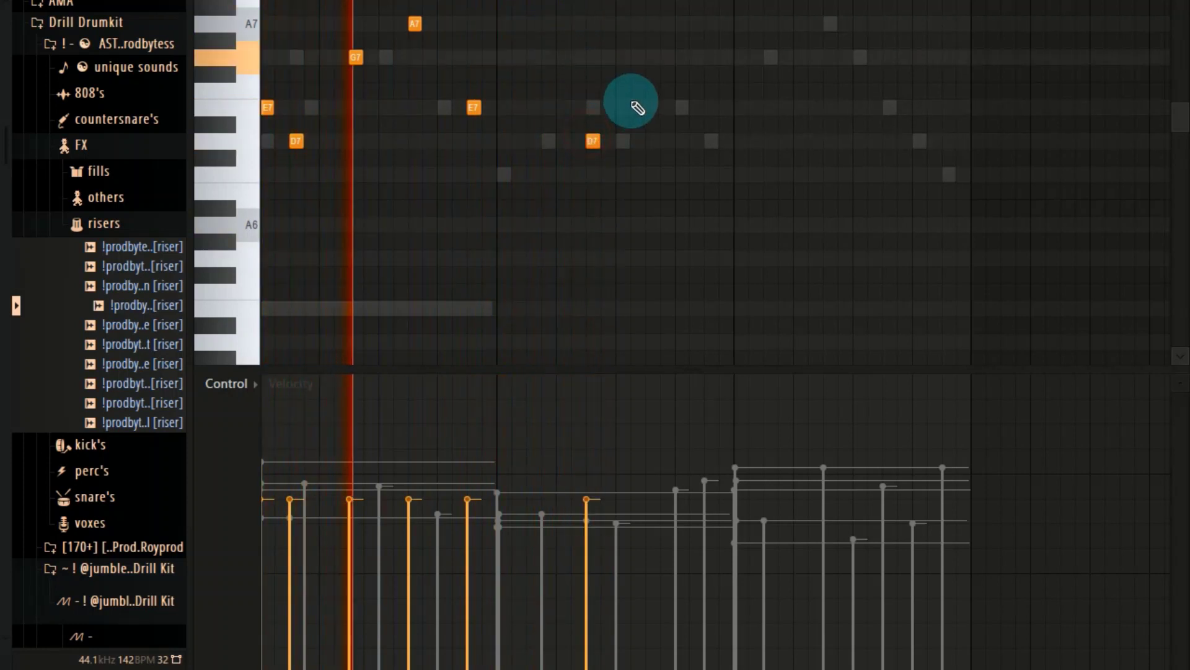
{"action": "left_click", "coordinate": [682, 107]}
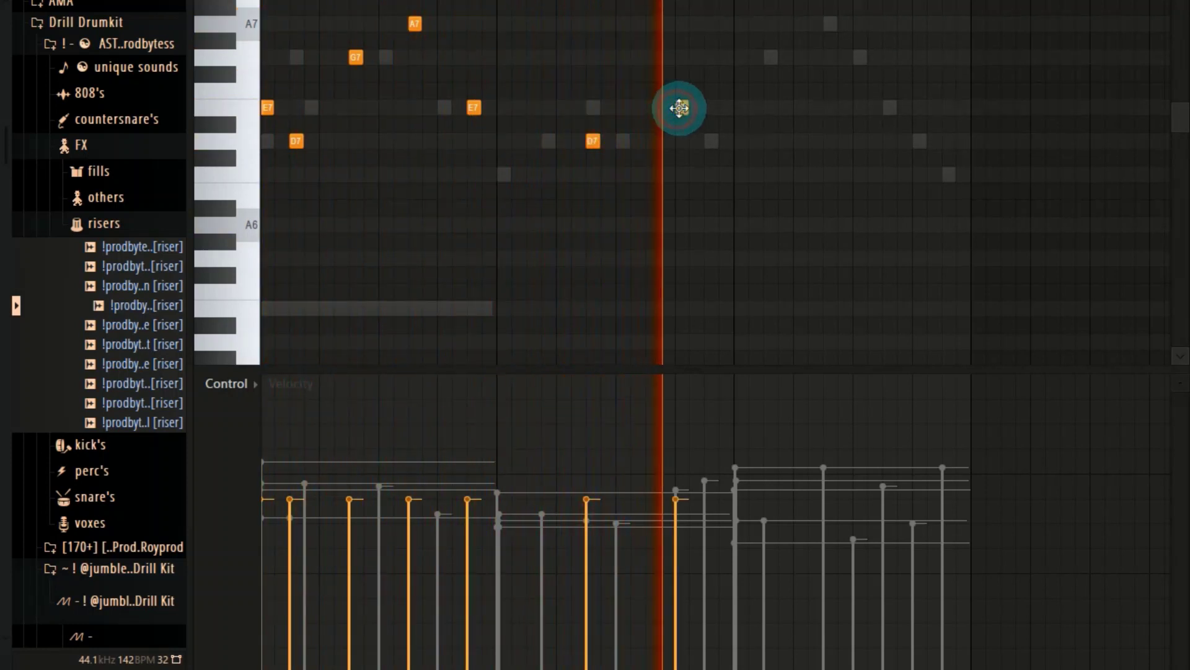
{"action": "key", "text": "space"}
Step: Start the fourth bar's bell melody with short G7, E7 and A7 notes
{"action": "left_click", "coordinate": [770, 58]}
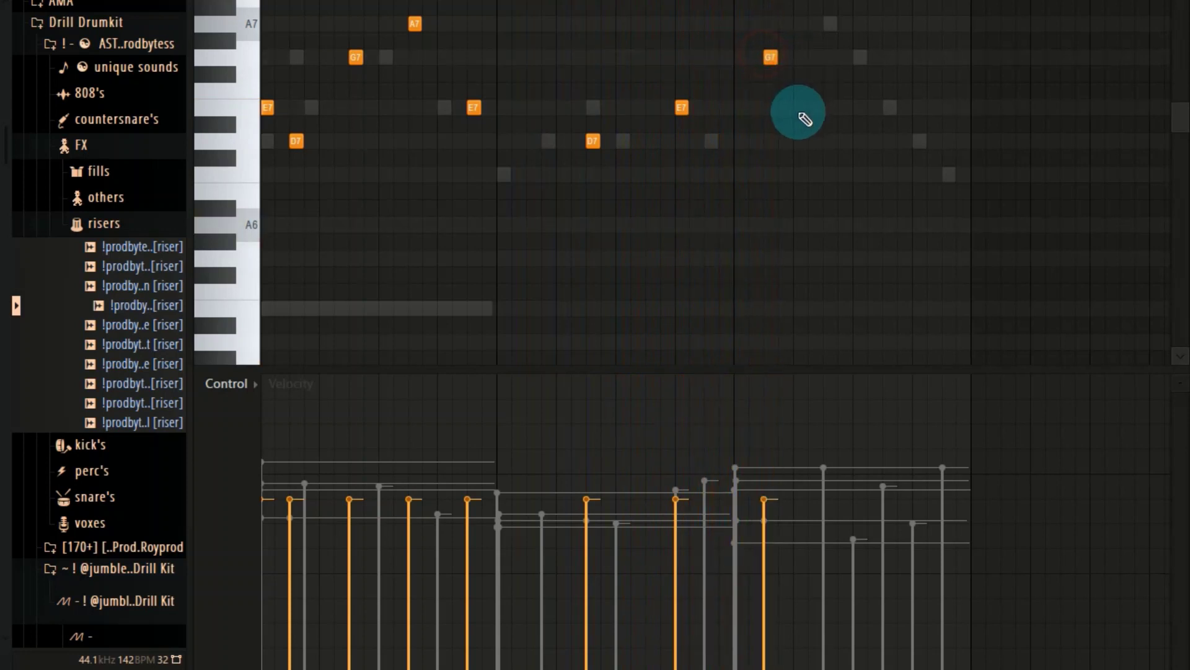
{"action": "key", "text": "space"}
{"action": "left_click", "coordinate": [829, 23]}
Step: Try a tightly spaced descending run of G7, E7 and D#7 right after the fourth bar's A7
{"action": "left_click", "coordinate": [844, 57]}
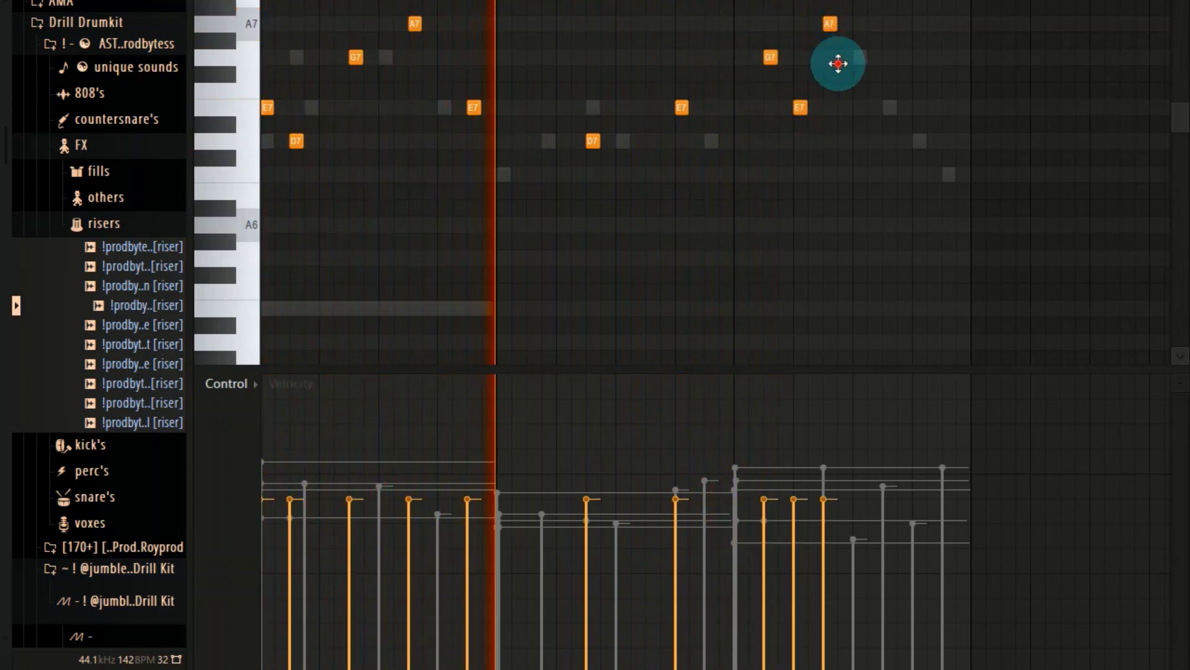
{"action": "left_click", "coordinate": [859, 108]}
{"action": "left_click", "coordinate": [873, 124]}
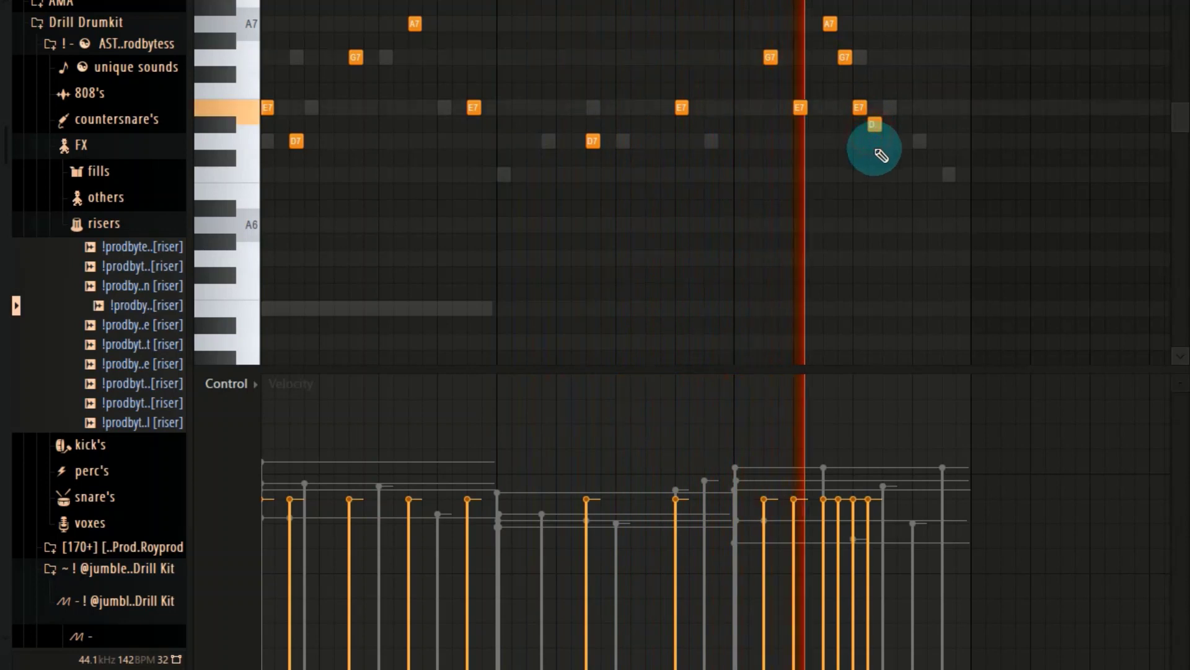
{"action": "right_click", "coordinate": [874, 124]}
{"action": "right_click", "coordinate": [859, 107]}
{"action": "right_click", "coordinate": [844, 57]}
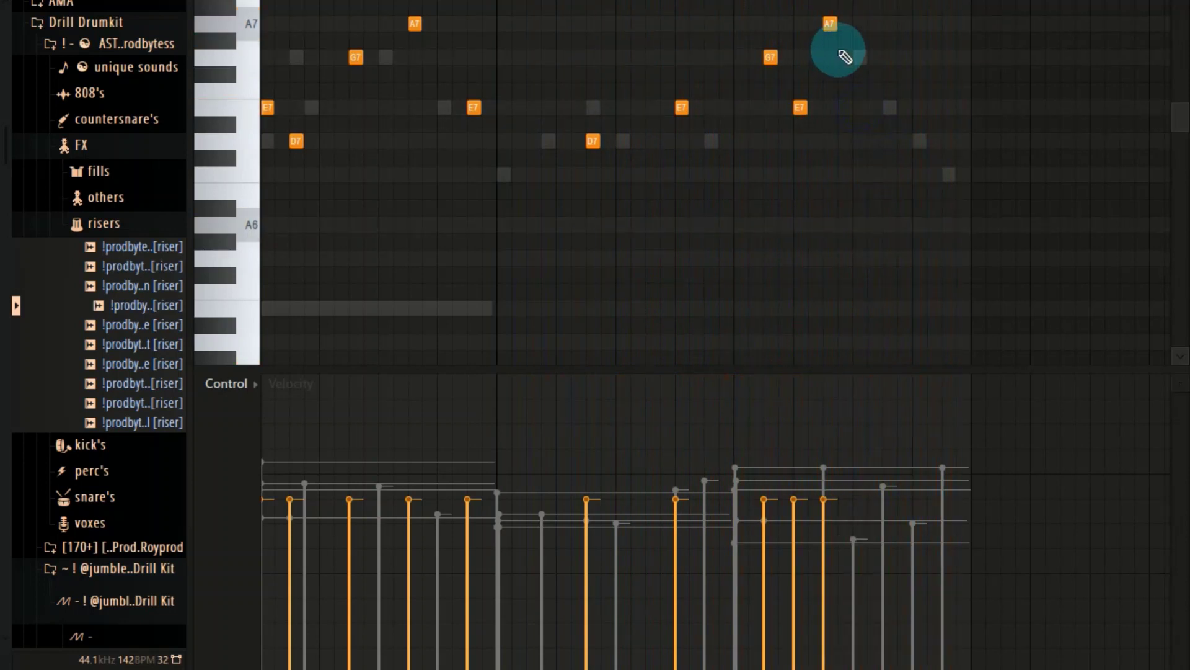
Step: Finish the fourth bar with a looser descending line of short G7, E7, D7 and C7 bell notes
{"action": "left_click", "coordinate": [859, 57]}
{"action": "left_click", "coordinate": [904, 108]}
{"action": "left_click", "coordinate": [919, 140]}
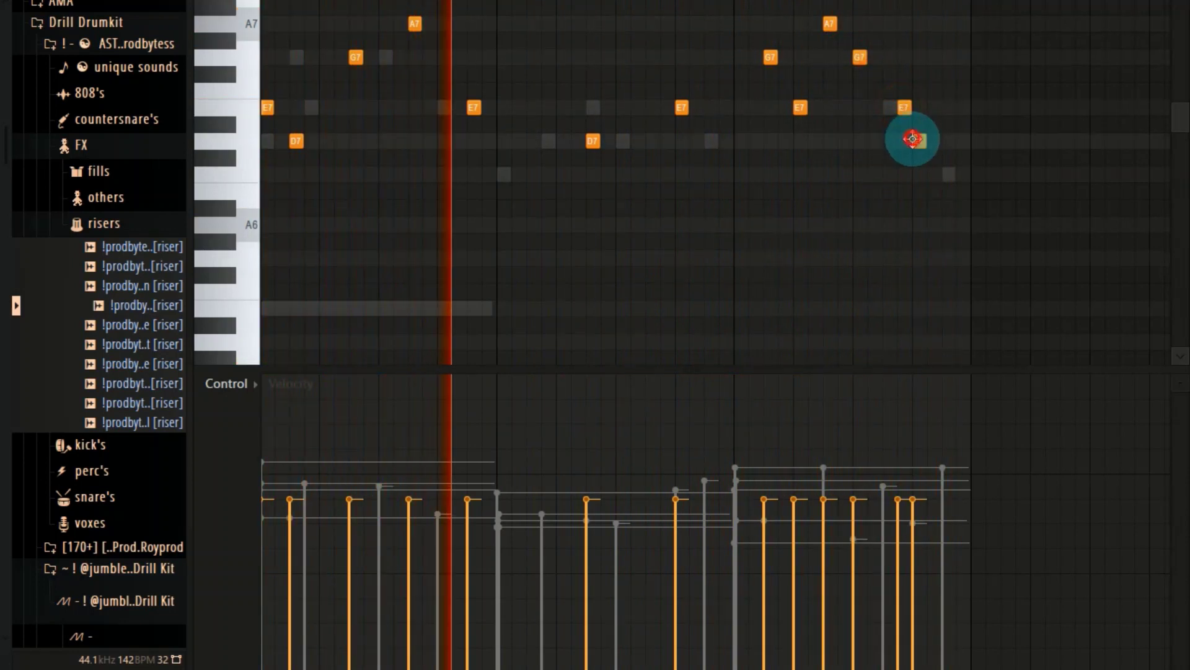
{"action": "left_click", "coordinate": [948, 175]}
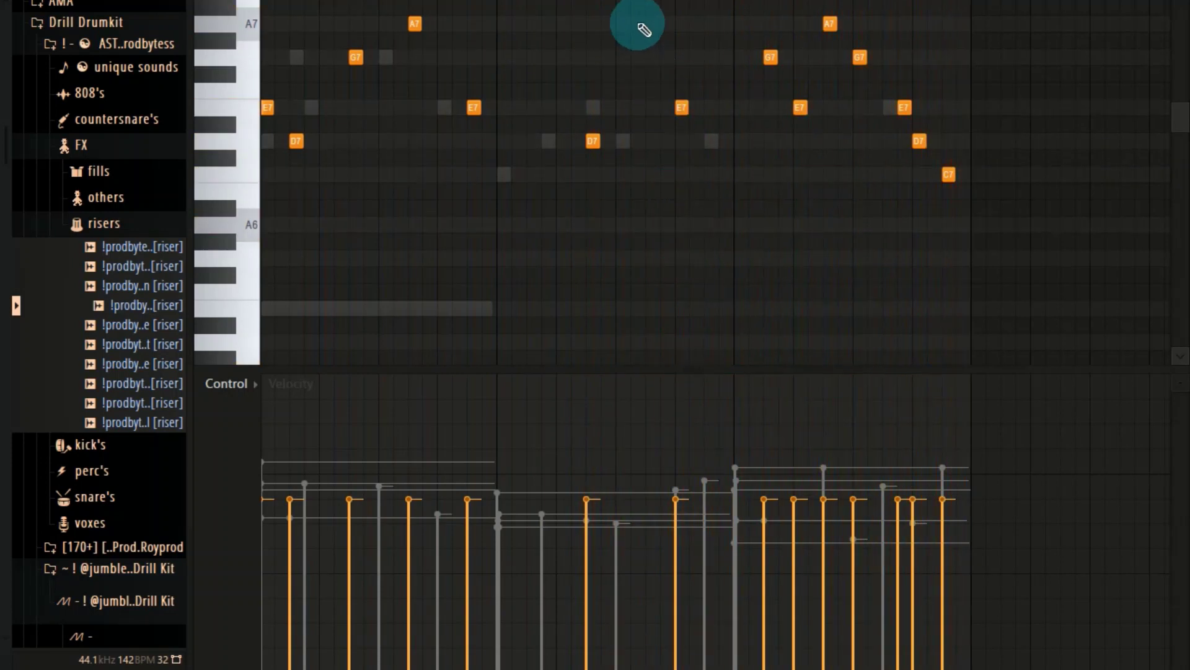
Step: Transpose the whole bell melody down one octave and randomize its note levels for varied velocities
{"action": "scroll", "coordinate": [618, 11], "scroll_direction": "down", "scroll_amount": 2}
{"action": "scroll", "coordinate": [612, 15], "scroll_direction": "down", "scroll_amount": 3}
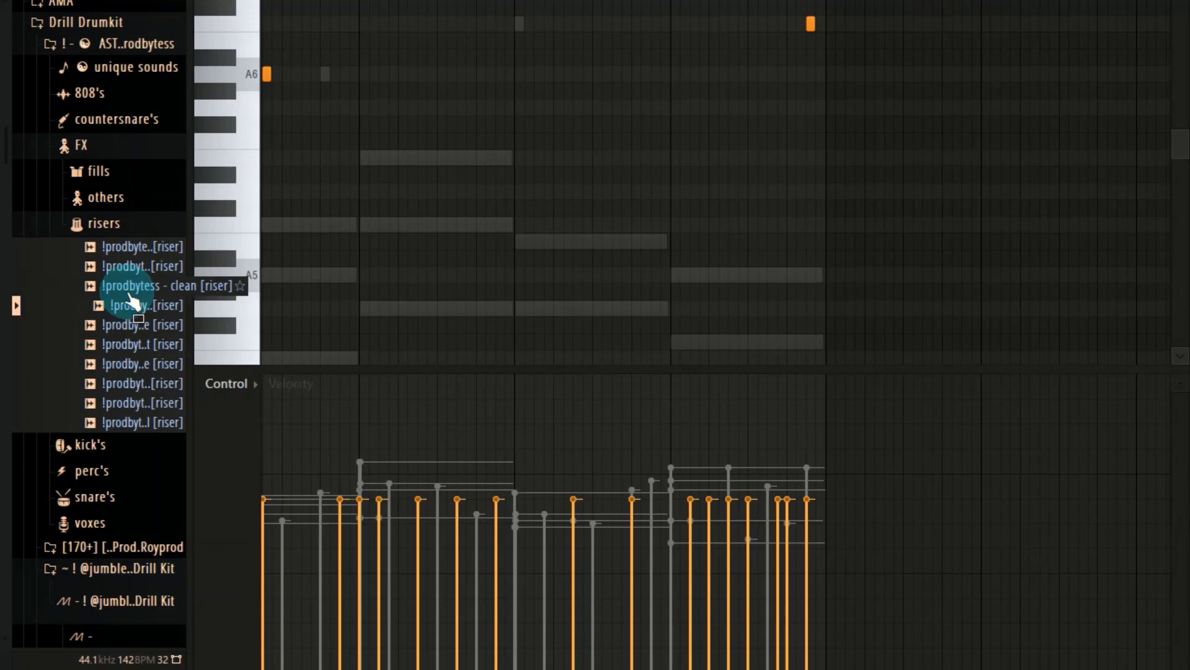
{"action": "key", "text": "ctrl+Down"}
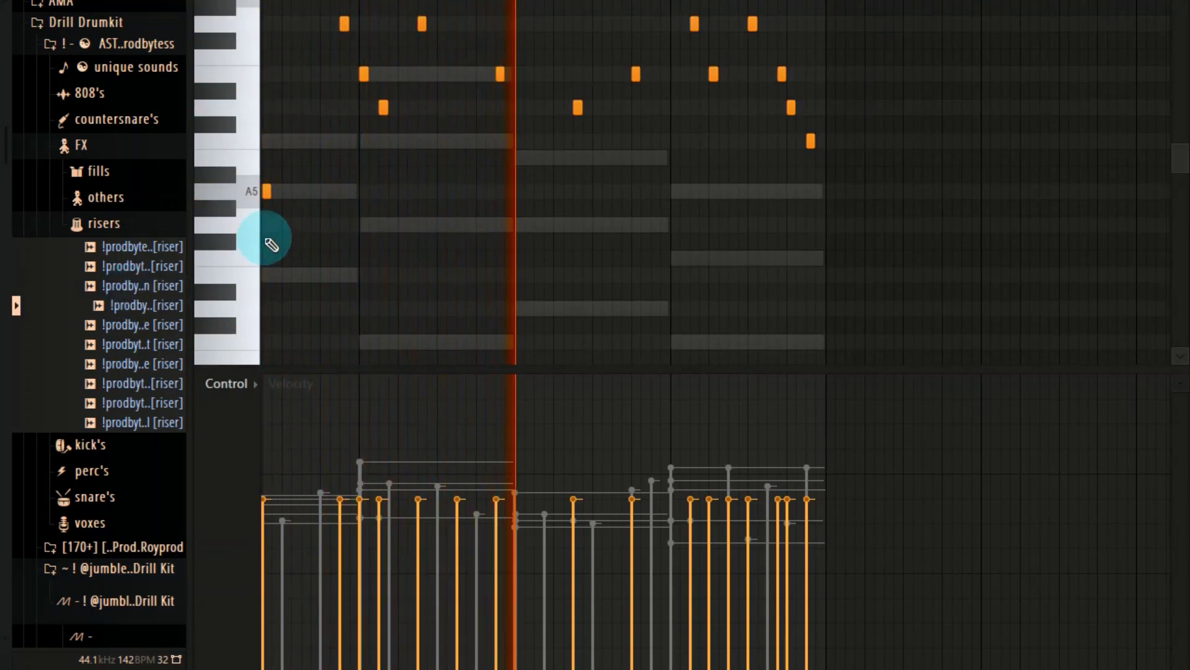
{"action": "key", "text": "alt+r"}
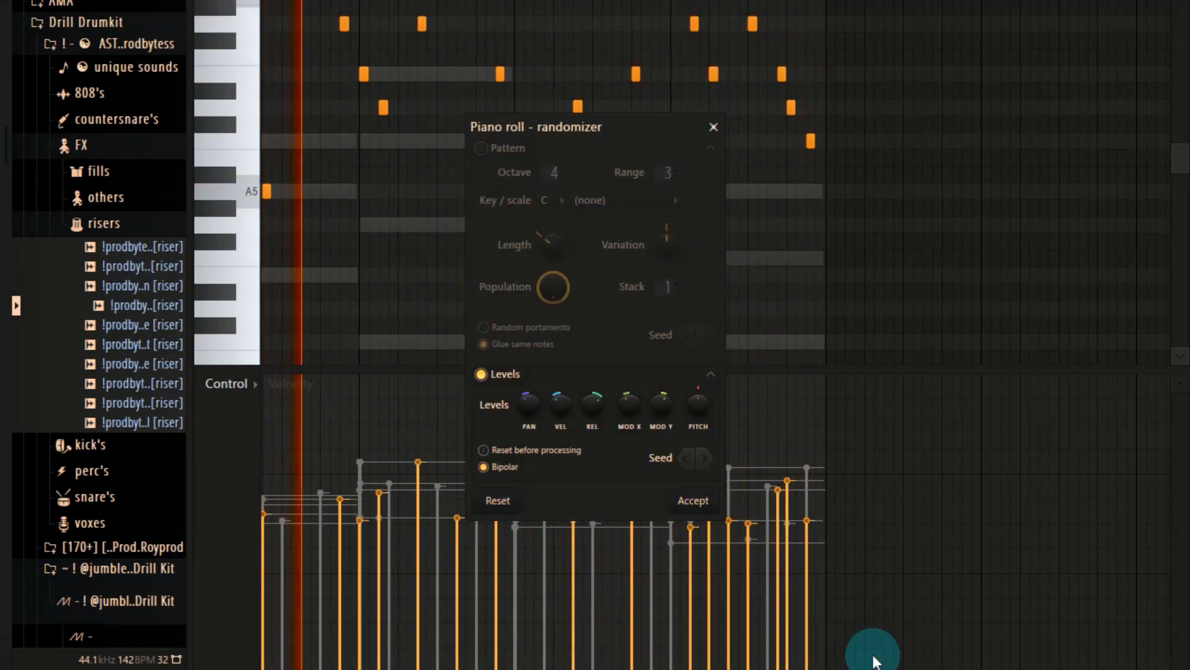
{"action": "left_click", "coordinate": [693, 499]}
Step: Lower the reFX Nexus channel's volume slightly, audition the PL 80s Balladbell preset and settle on PL BellStrings
{"action": "key", "text": "F6"}
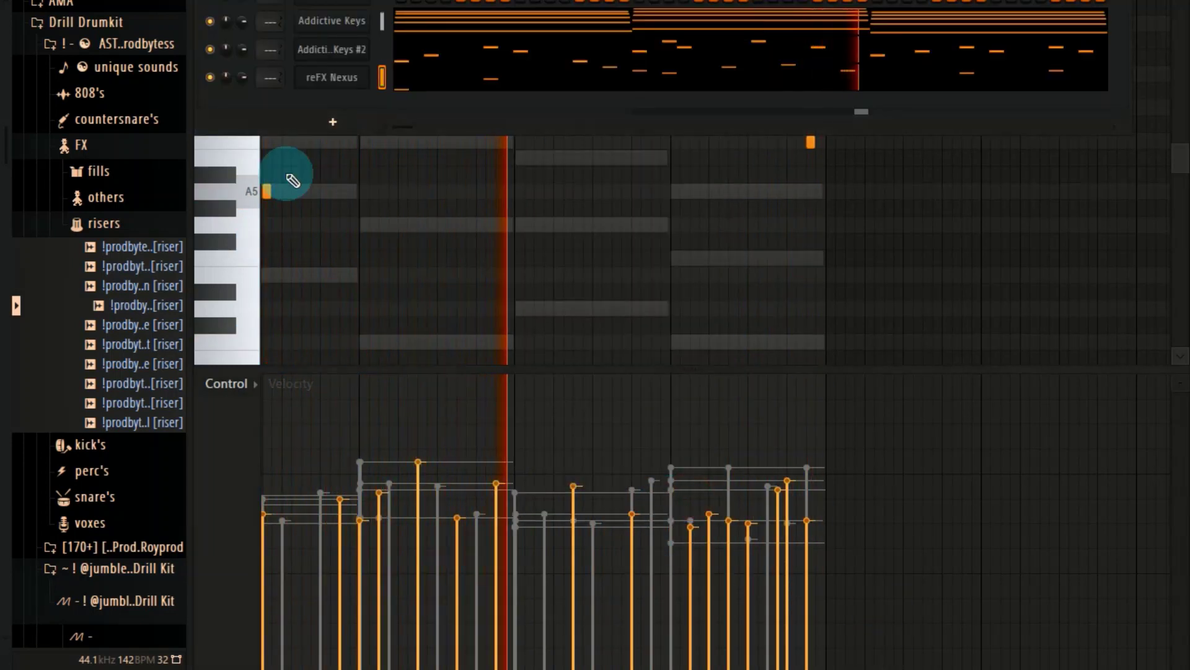
{"action": "left_click_drag", "start_coordinate": [241, 78], "coordinate": [242, 85]}
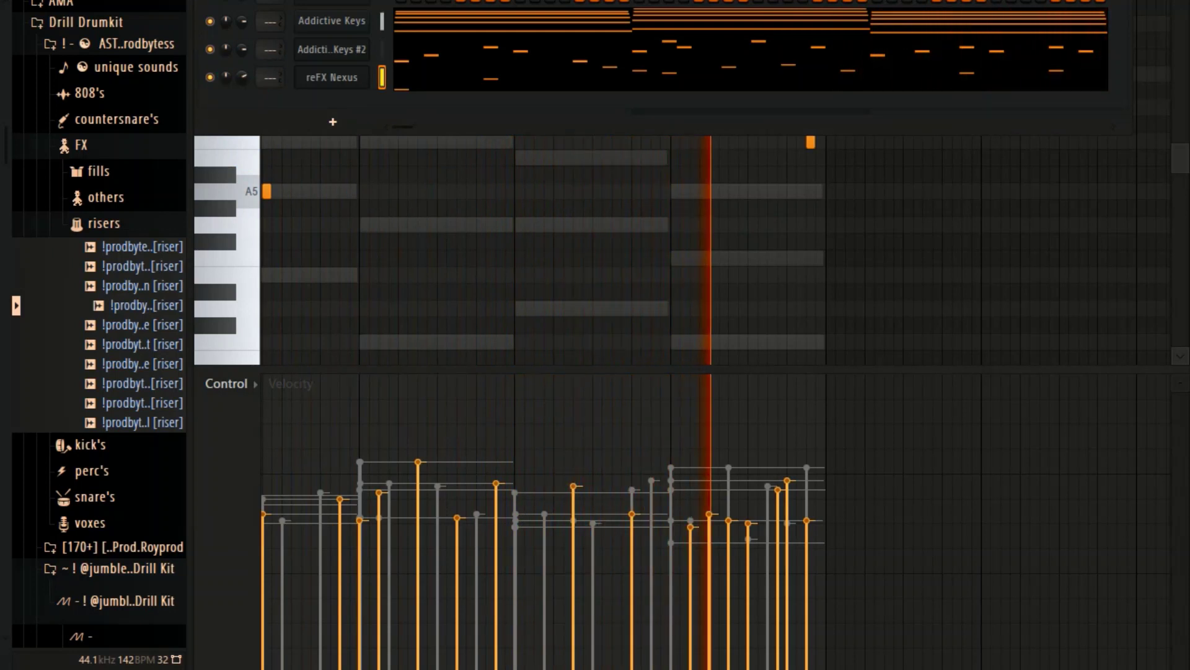
{"action": "left_click", "coordinate": [329, 77]}
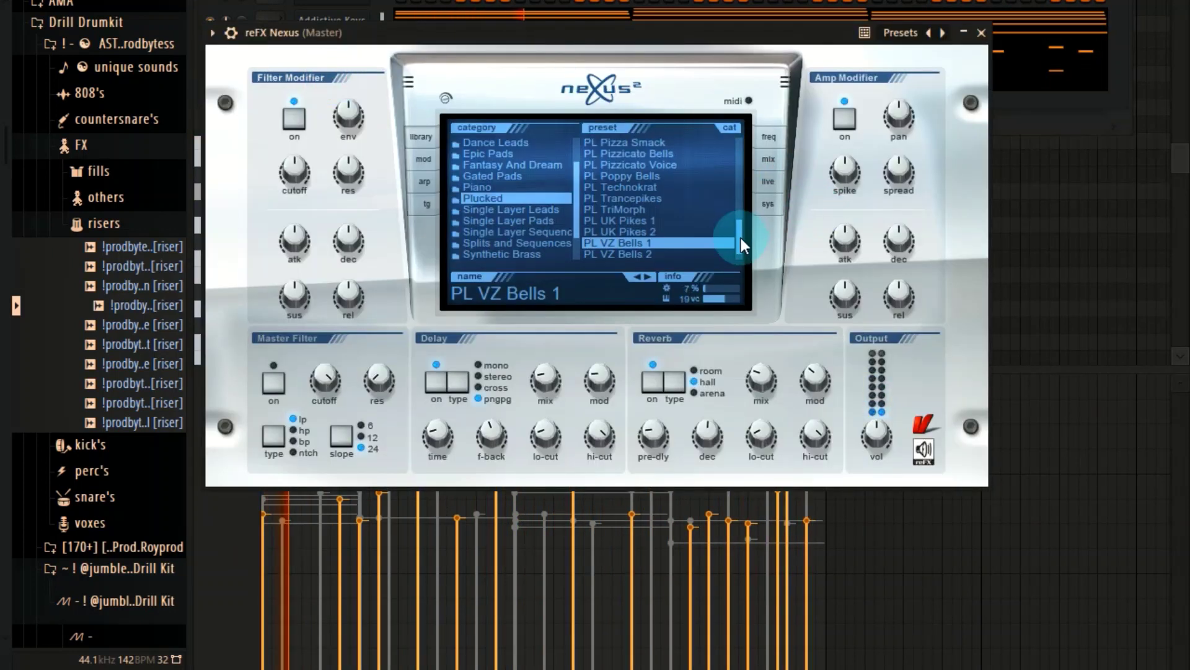
{"action": "left_click_drag", "start_coordinate": [738, 244], "coordinate": [705, 131]}
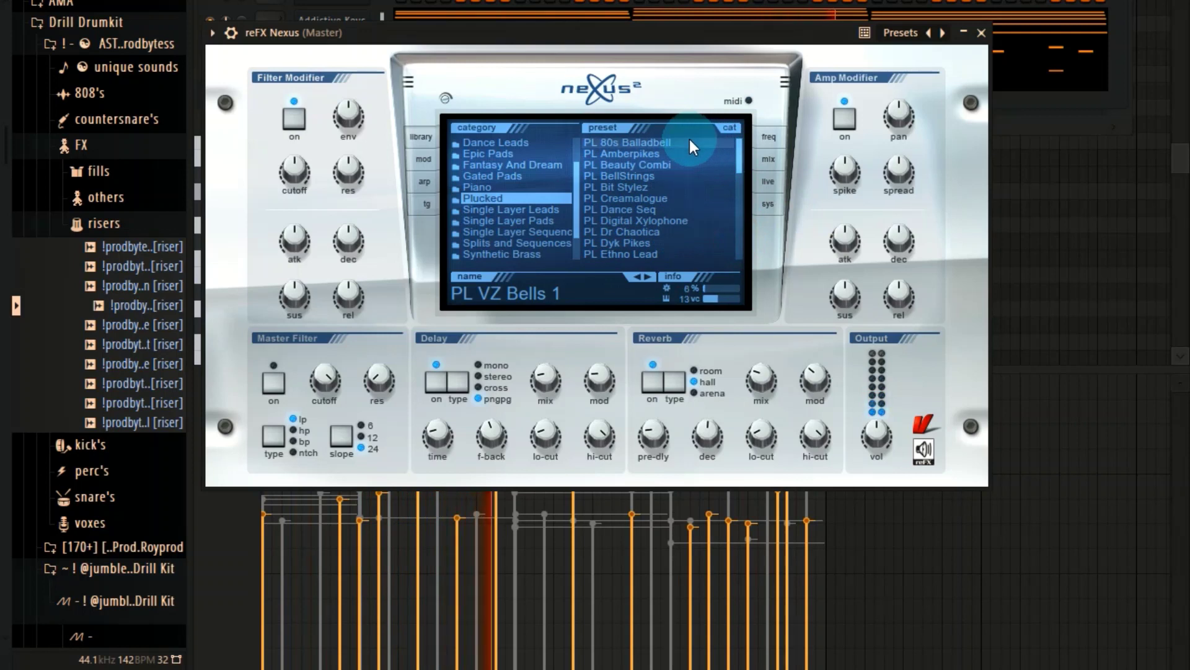
{"action": "left_click", "coordinate": [690, 141]}
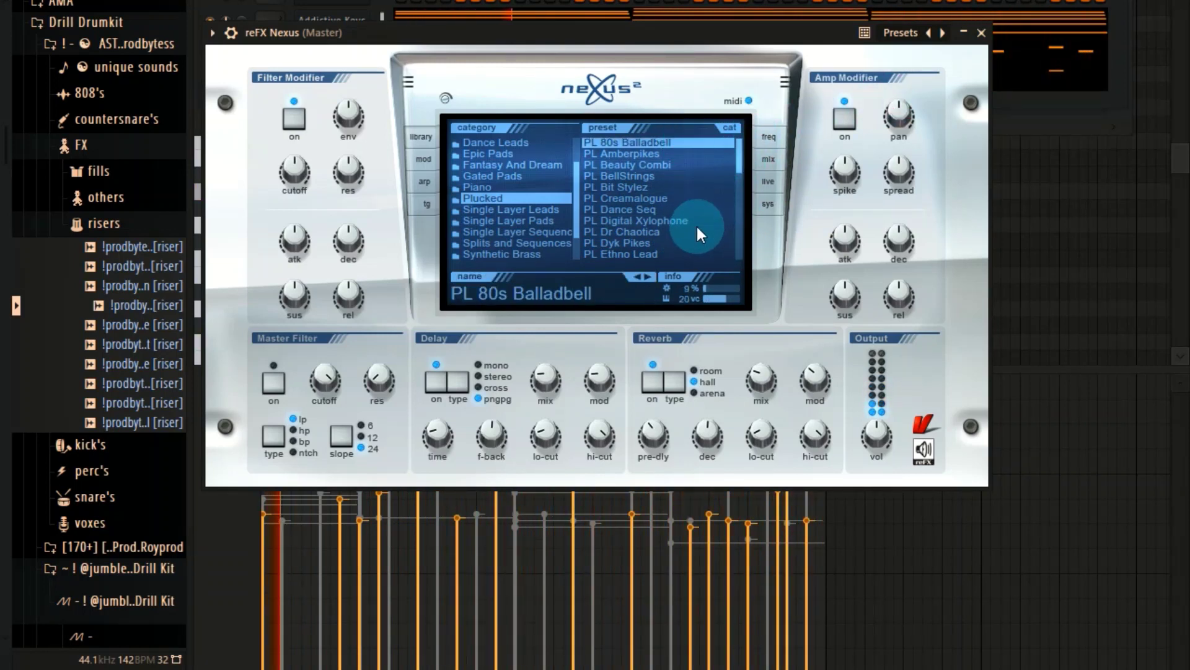
{"action": "left_click", "coordinate": [648, 178]}
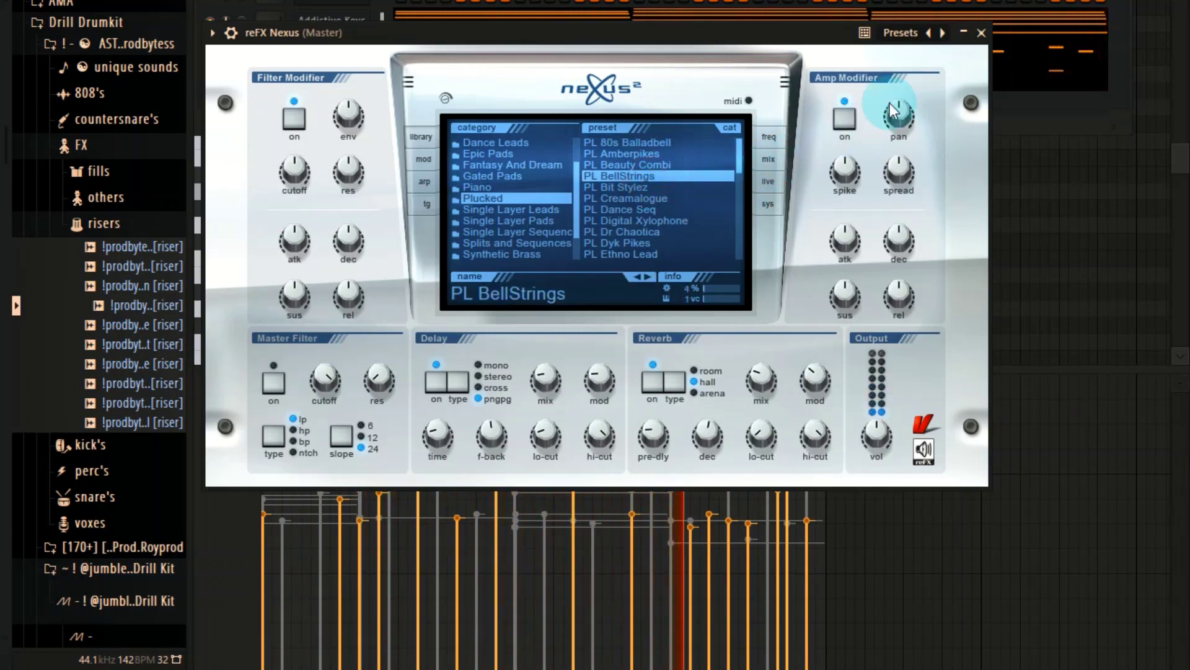
{"action": "left_click", "coordinate": [982, 33]}
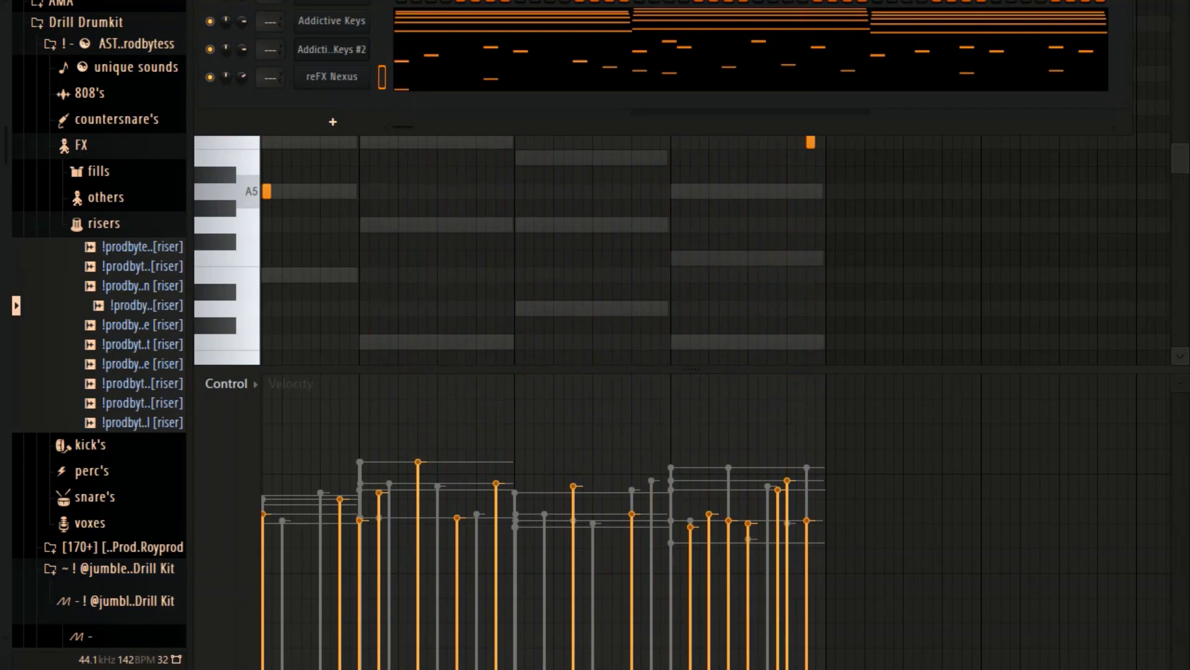
Step: Review the Addictive Keys chords and the Addictive Keys #2 melody in the piano roll from the first bar
{"action": "left_click", "coordinate": [461, 24]}
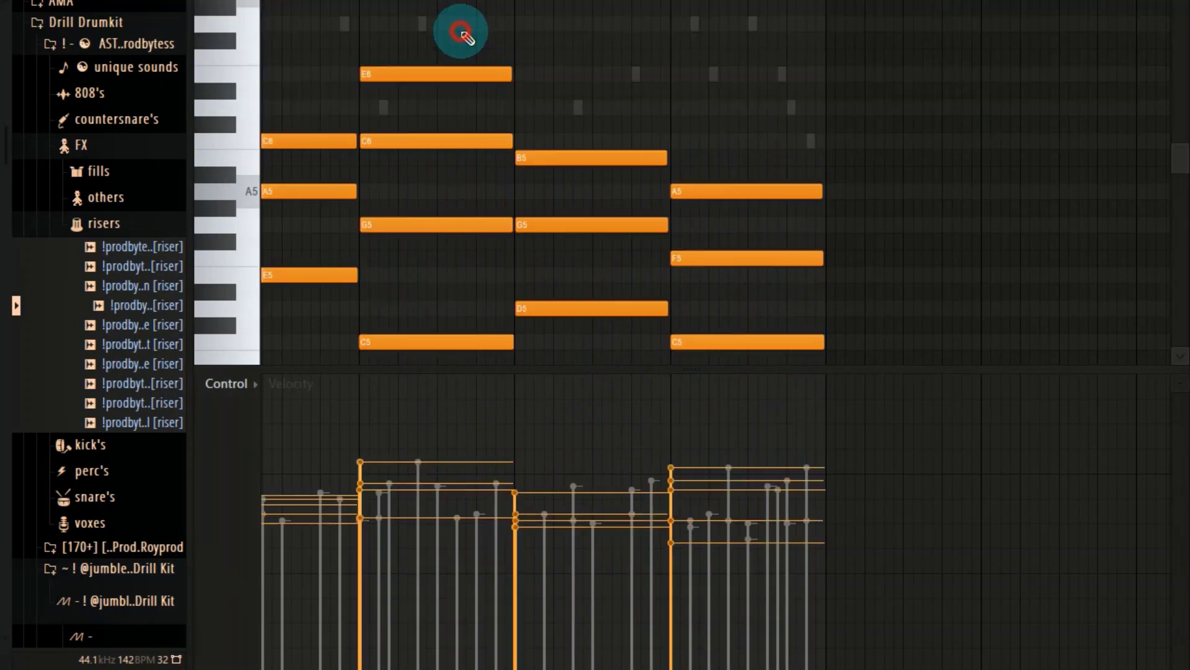
{"action": "left_click_drag", "start_coordinate": [279, 2], "coordinate": [176, 5]}
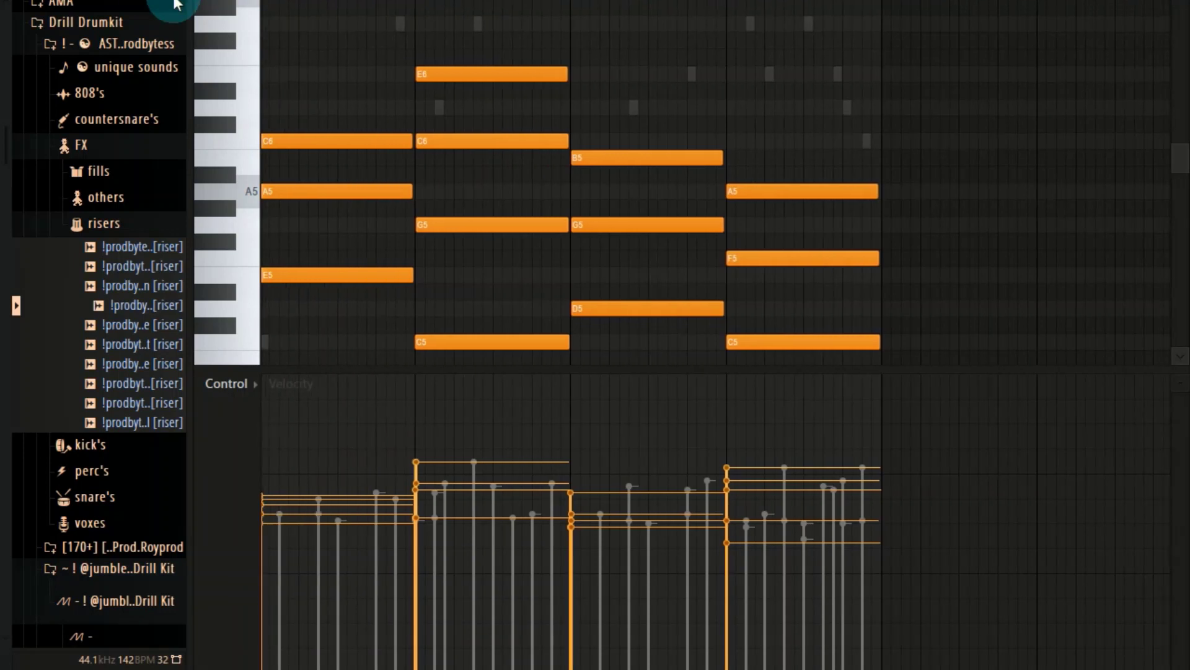
{"action": "left_click", "coordinate": [491, 49]}
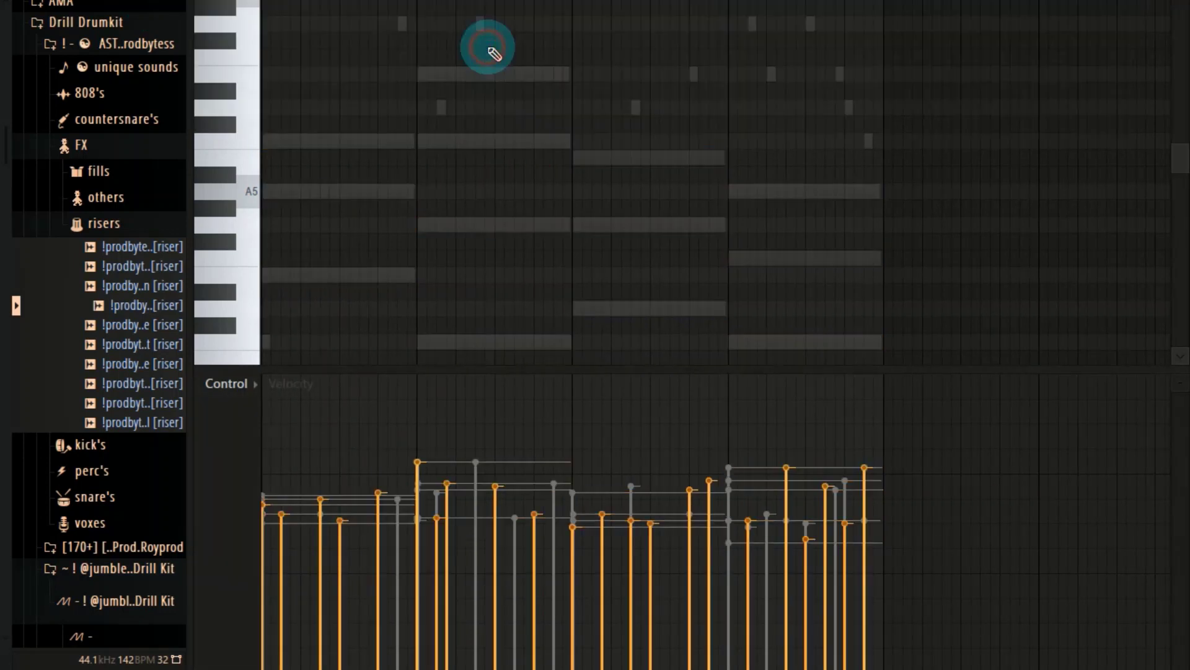
{"action": "scroll", "coordinate": [438, 199], "scroll_direction": "up", "scroll_amount": 4}
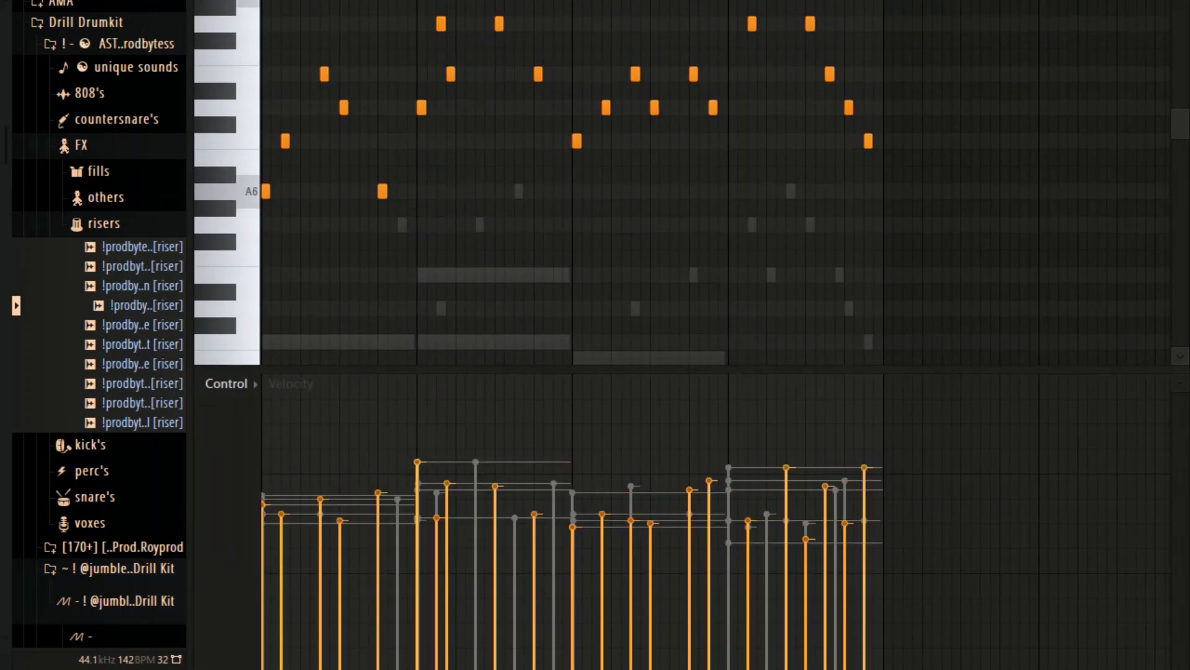